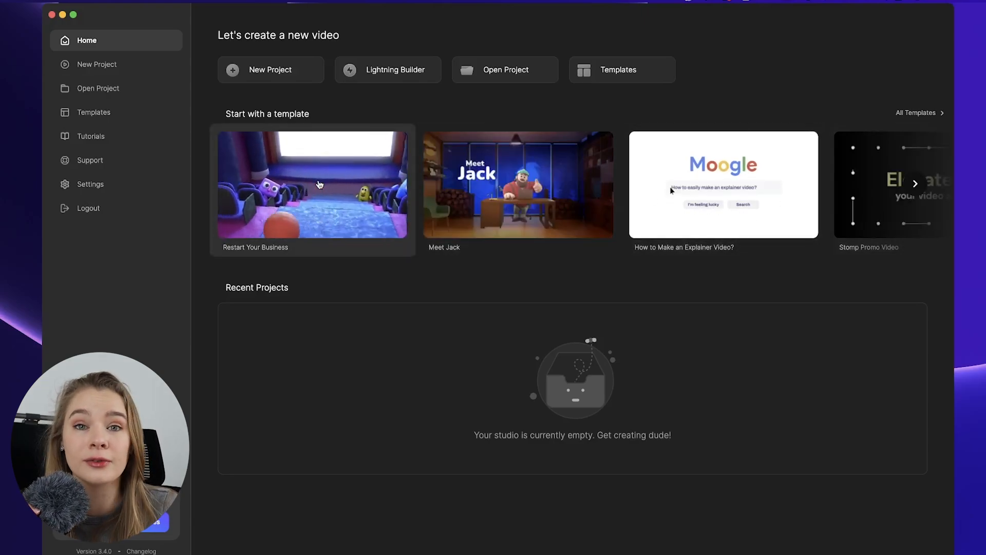
Open the template library and scroll through its template categories.
{"action": "left_click", "coordinate": [597, 64]}
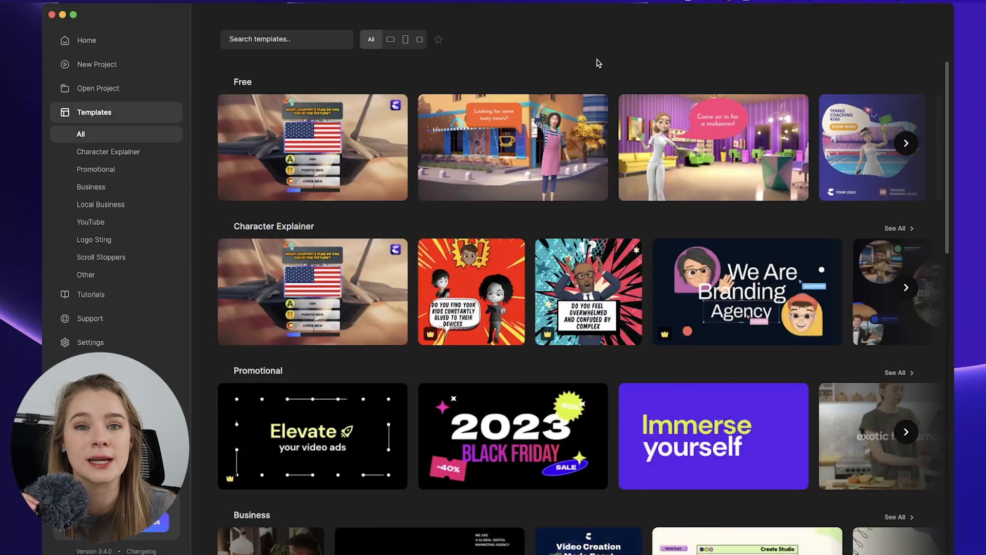
{"action": "scroll", "coordinate": [590, 280], "scroll_direction": "down", "scroll_amount": 10}
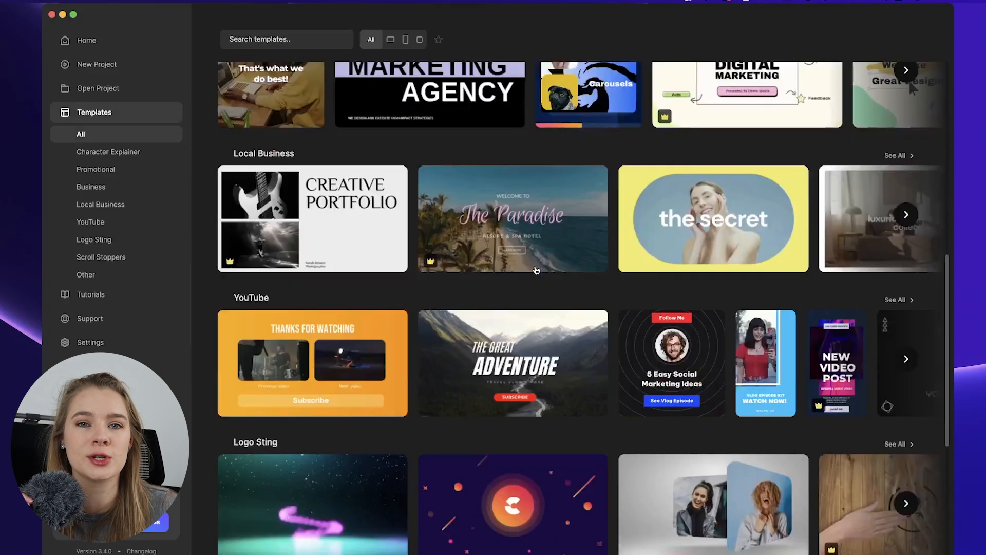
{"action": "scroll", "coordinate": [536, 270], "scroll_direction": "down", "scroll_amount": 5}
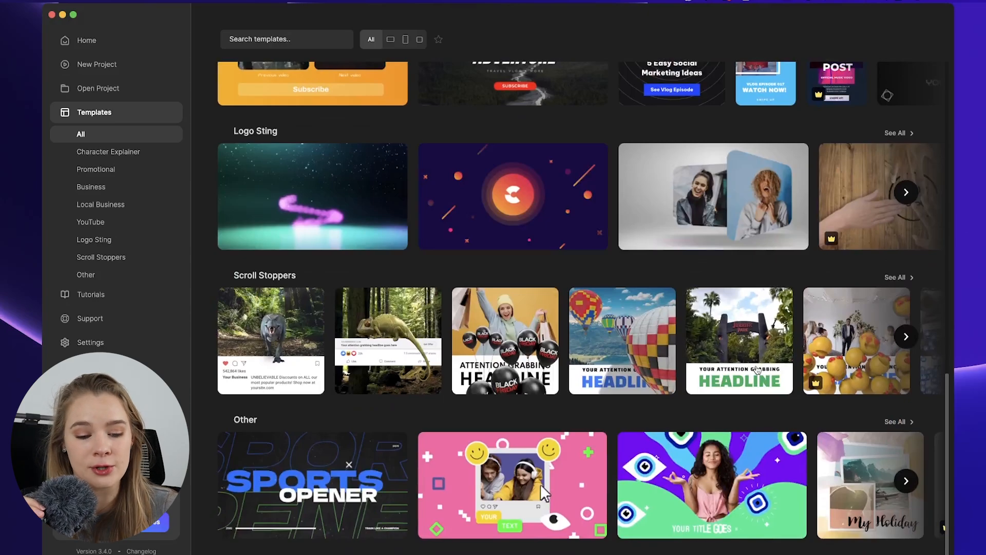
{"action": "scroll", "coordinate": [541, 490], "scroll_direction": "up", "scroll_amount": 13}
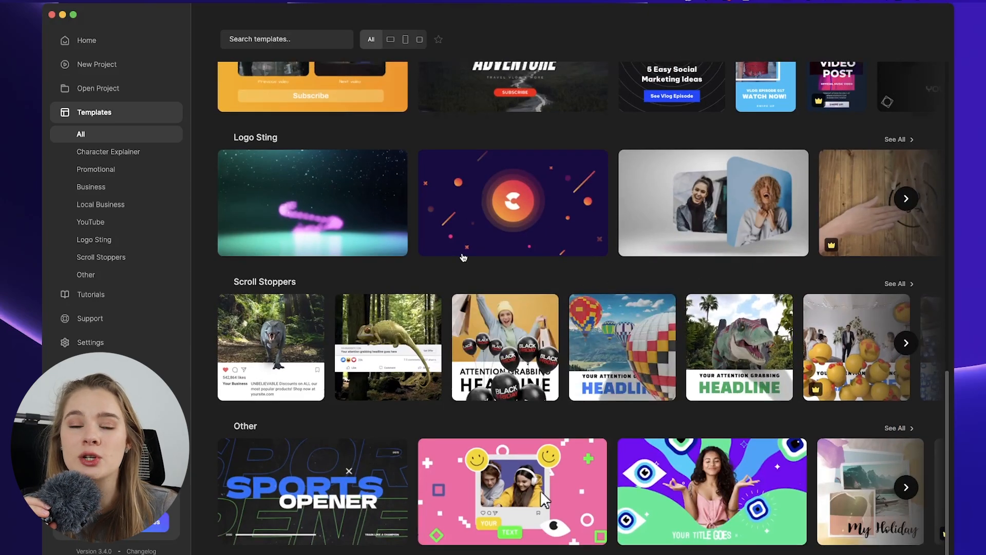
{"action": "scroll", "coordinate": [462, 252], "scroll_direction": "up", "scroll_amount": 3}
Browse the Business, Local Business and YouTube template categories.
{"action": "left_click", "coordinate": [147, 160]}
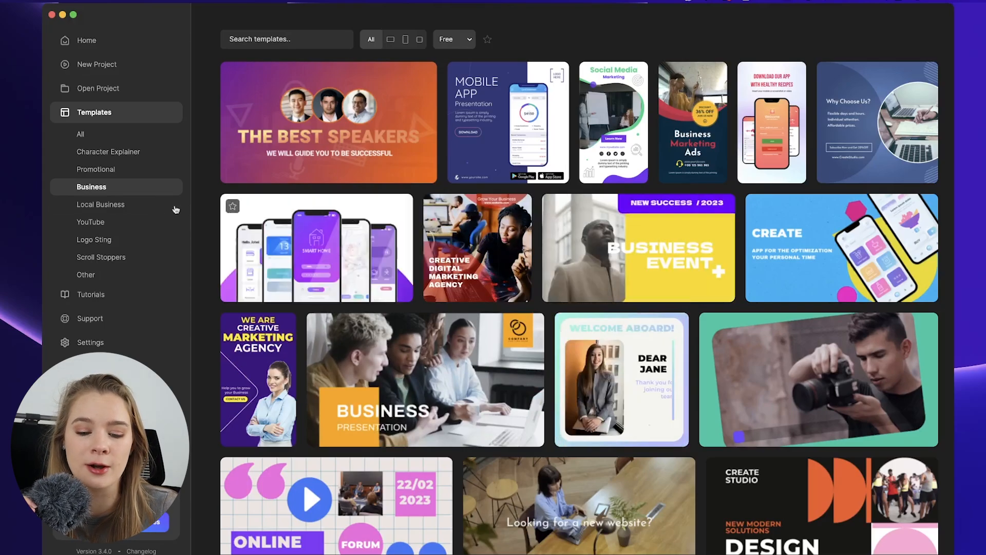
{"action": "left_click", "coordinate": [107, 206]}
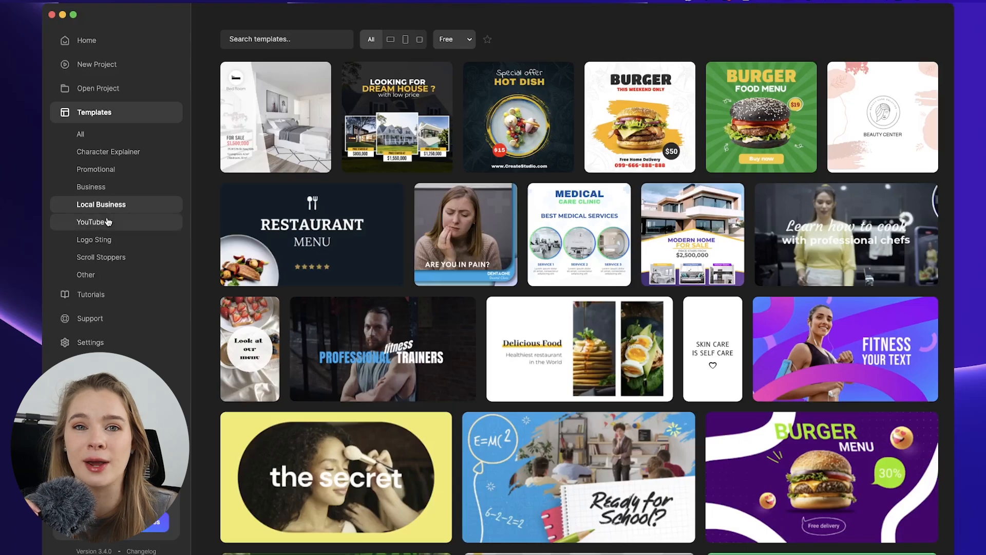
{"action": "left_click", "coordinate": [108, 222]}
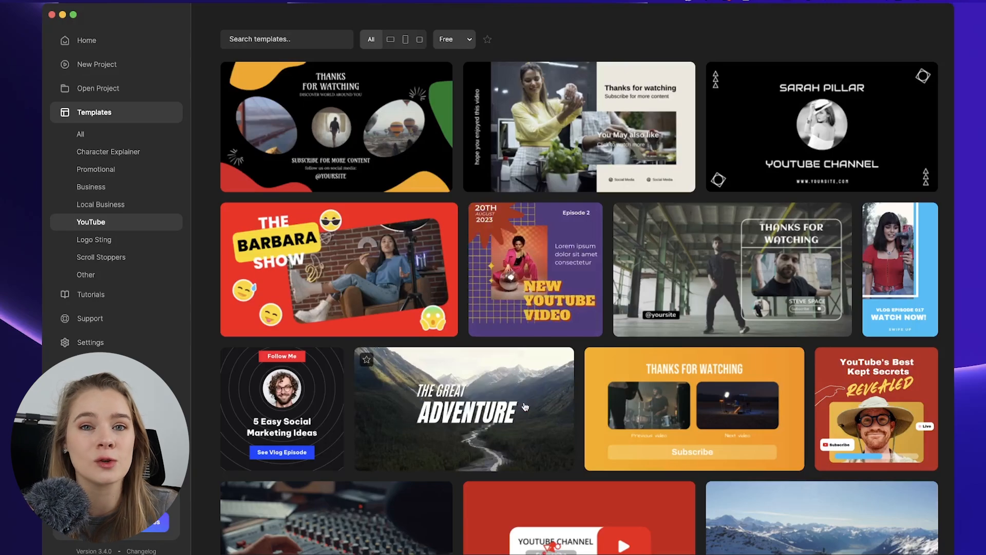
{"action": "scroll", "coordinate": [525, 407], "scroll_direction": "down", "scroll_amount": 8}
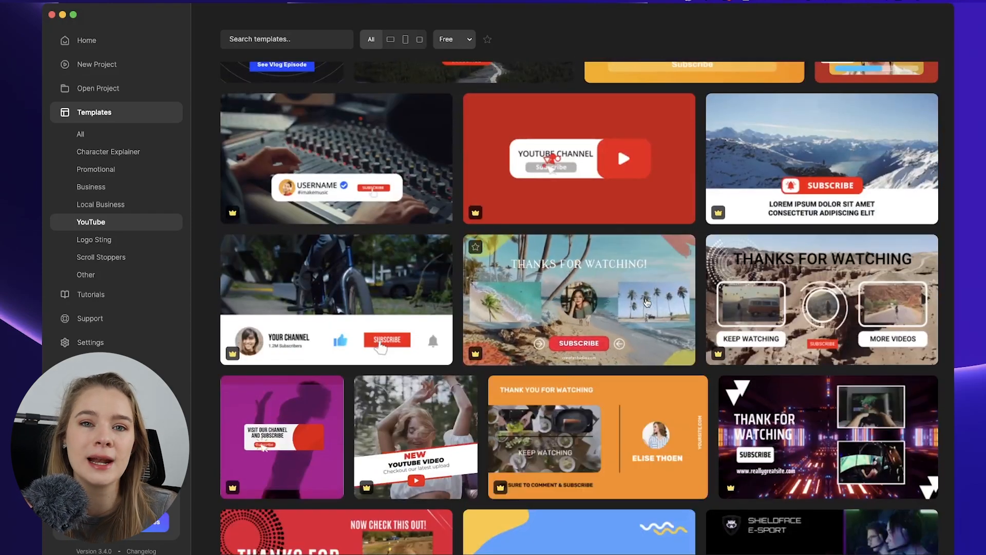
{"action": "scroll", "coordinate": [647, 302], "scroll_direction": "down", "scroll_amount": 3}
{"action": "scroll", "coordinate": [647, 302], "scroll_direction": "down", "scroll_amount": 8}
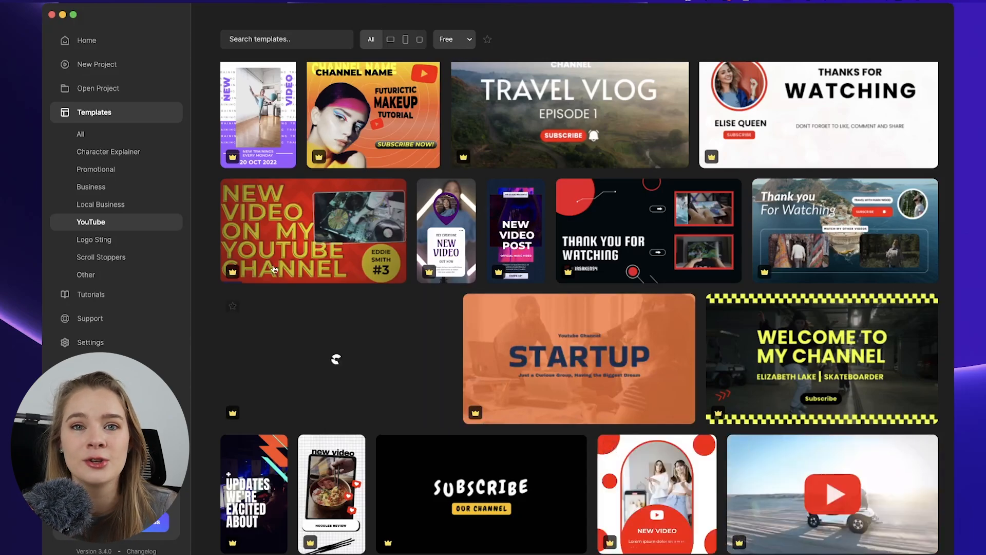
Open the CreateStudio logo sting template from the Logo Sting category and preview its animation.
{"action": "left_click", "coordinate": [98, 239]}
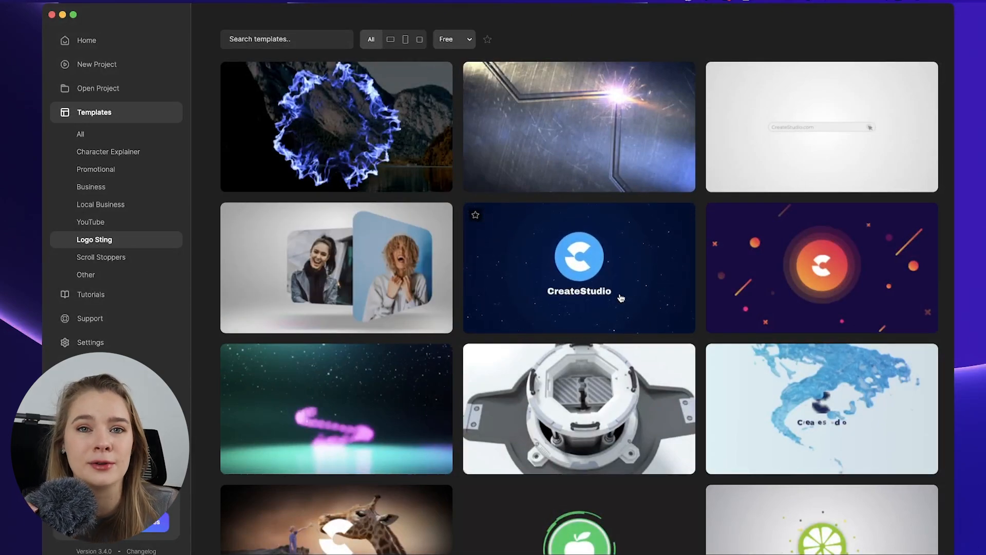
{"action": "left_click", "coordinate": [621, 298]}
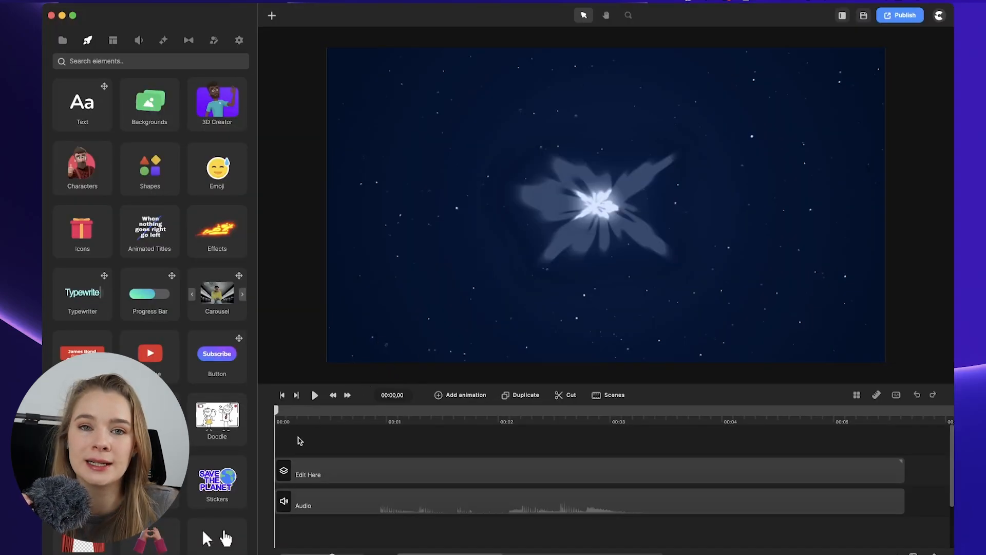
{"action": "left_click", "coordinate": [315, 395]}
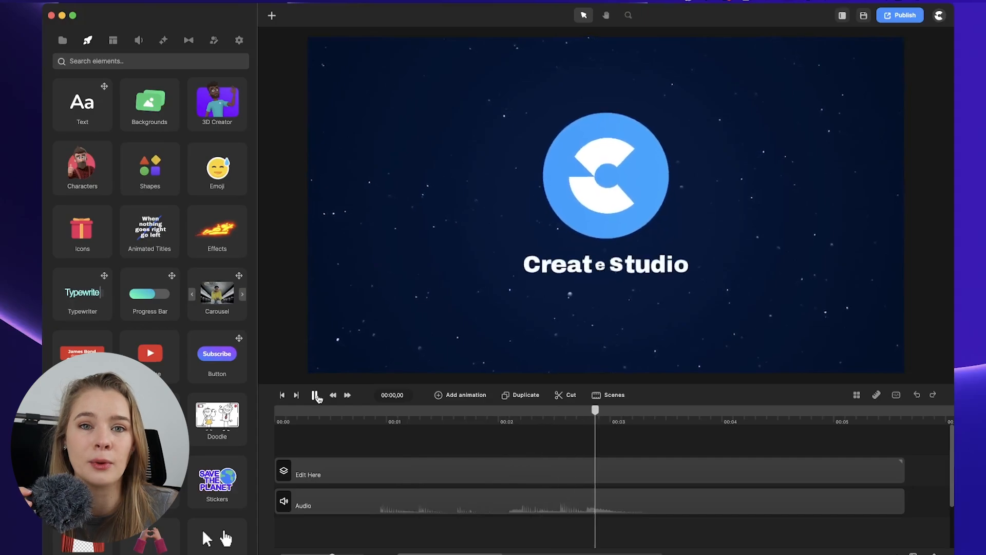
{"action": "left_click", "coordinate": [315, 396]}
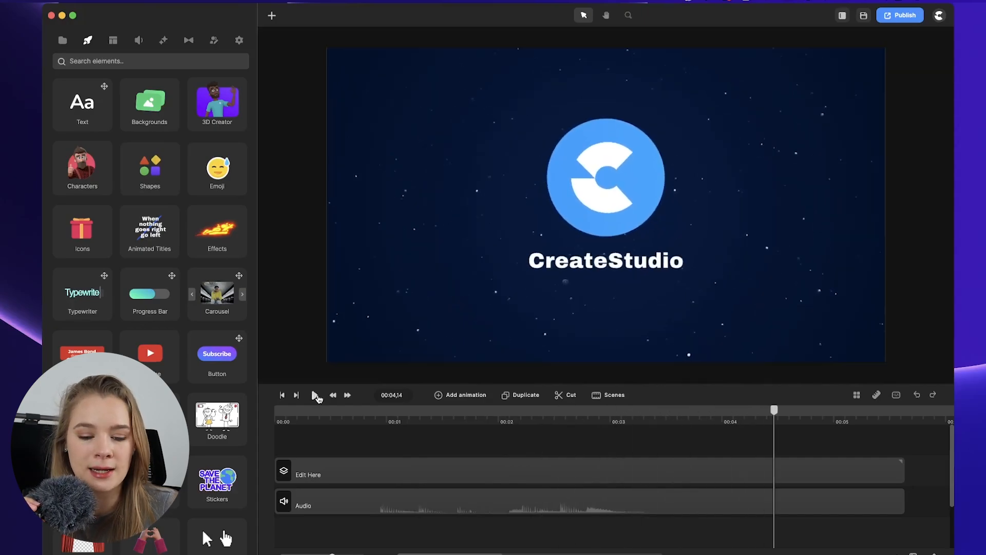
Replace the template's logo with the imported HS update.png image and make the circle behind it transparent.
{"action": "left_click", "coordinate": [304, 477]}
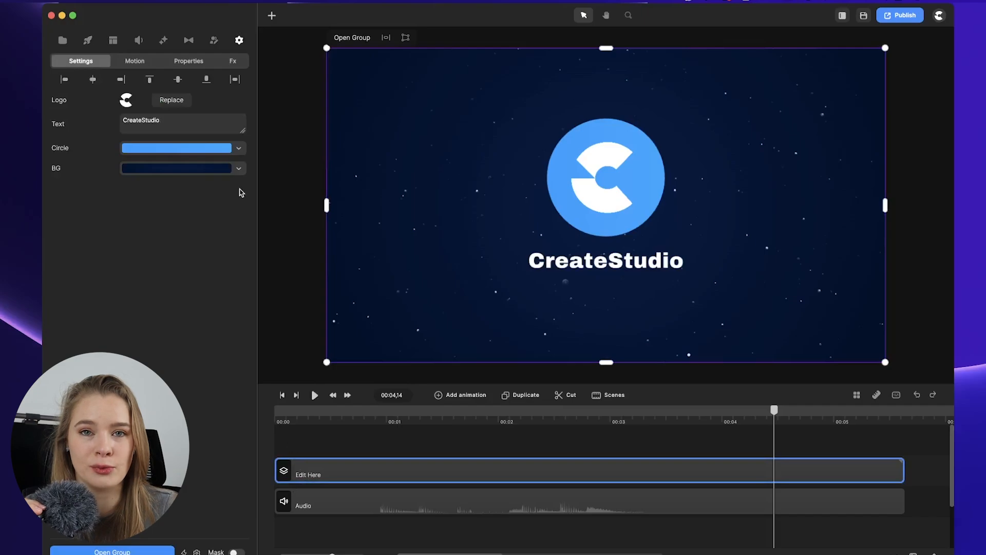
{"action": "left_click", "coordinate": [160, 100]}
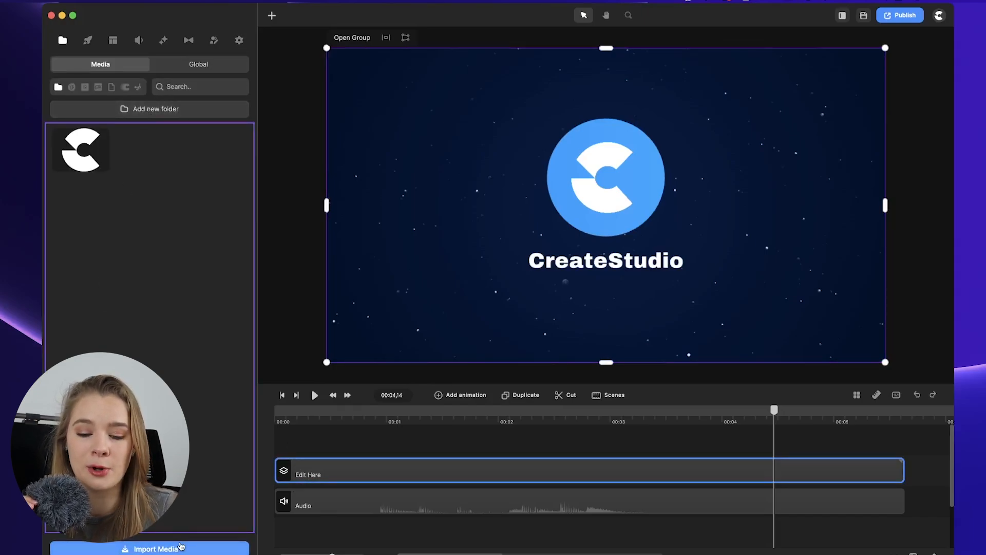
{"action": "left_click", "coordinate": [181, 547]}
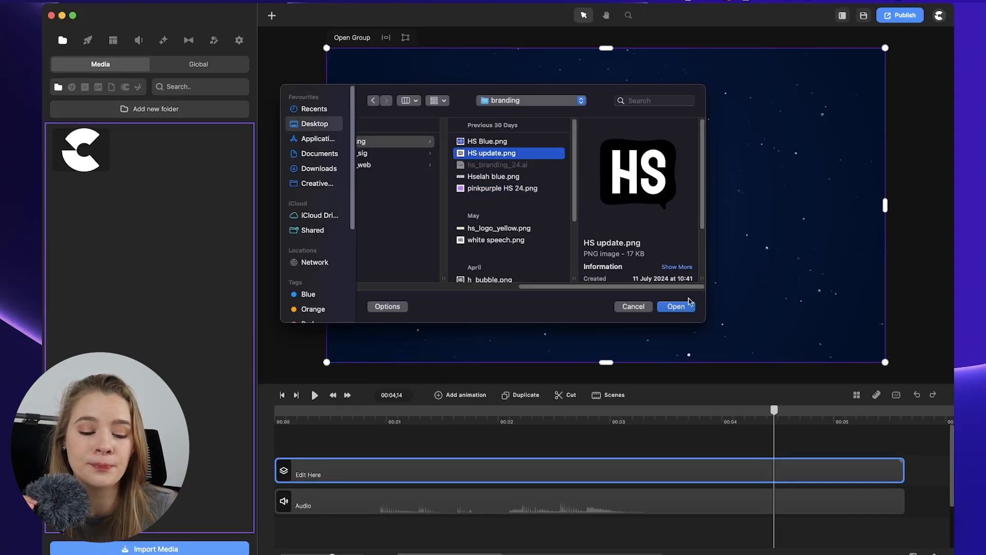
{"action": "left_click", "coordinate": [677, 306]}
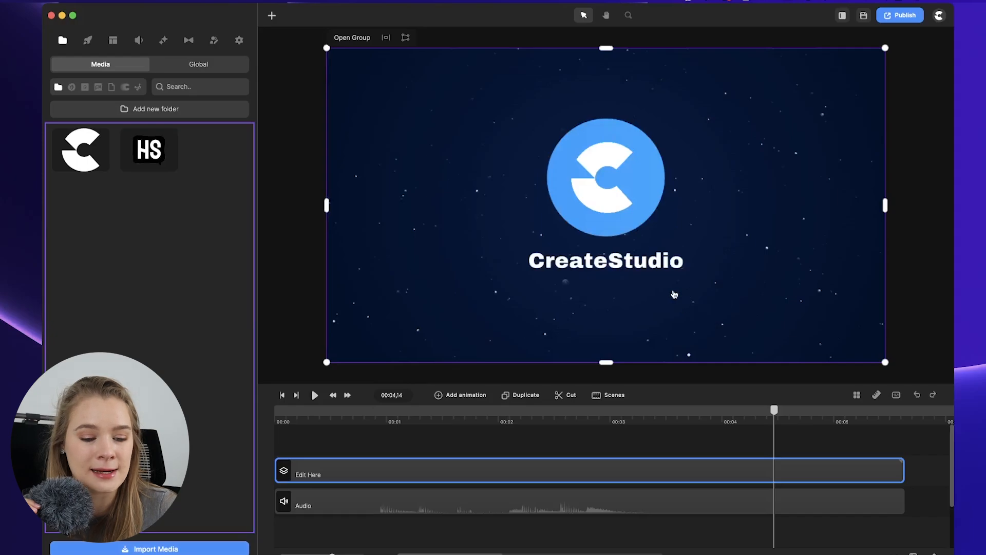
{"action": "left_click", "coordinate": [123, 158]}
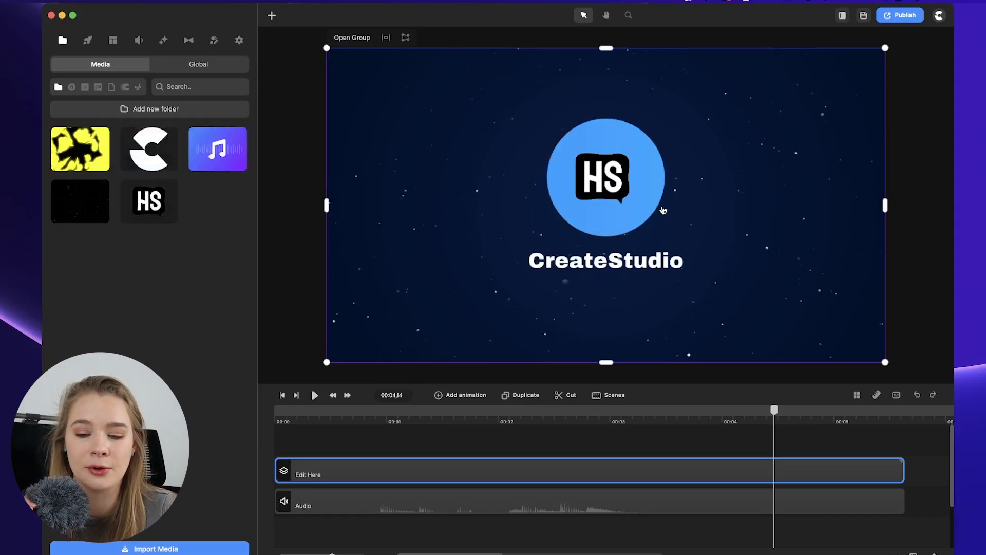
{"action": "left_click", "coordinate": [240, 149]}
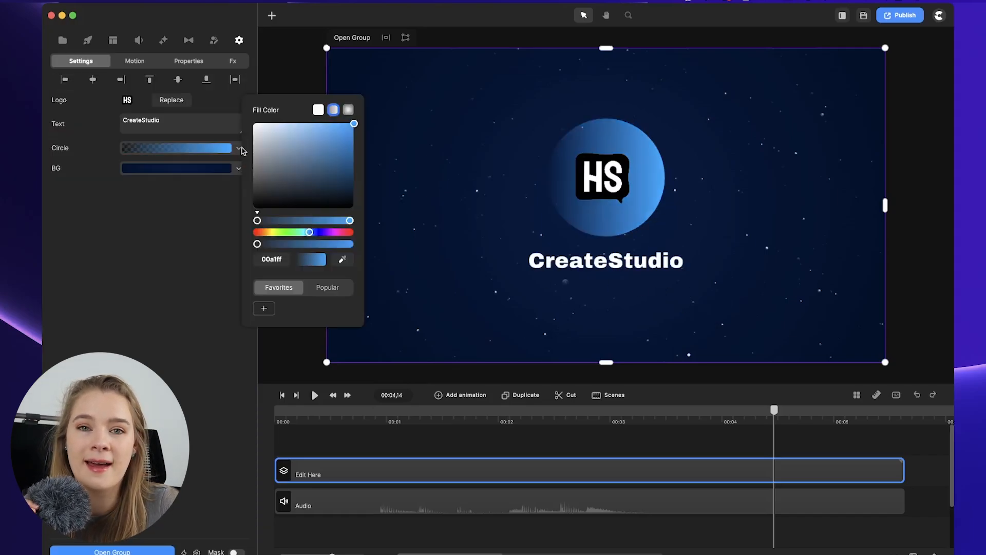
{"action": "left_click", "coordinate": [318, 111]}
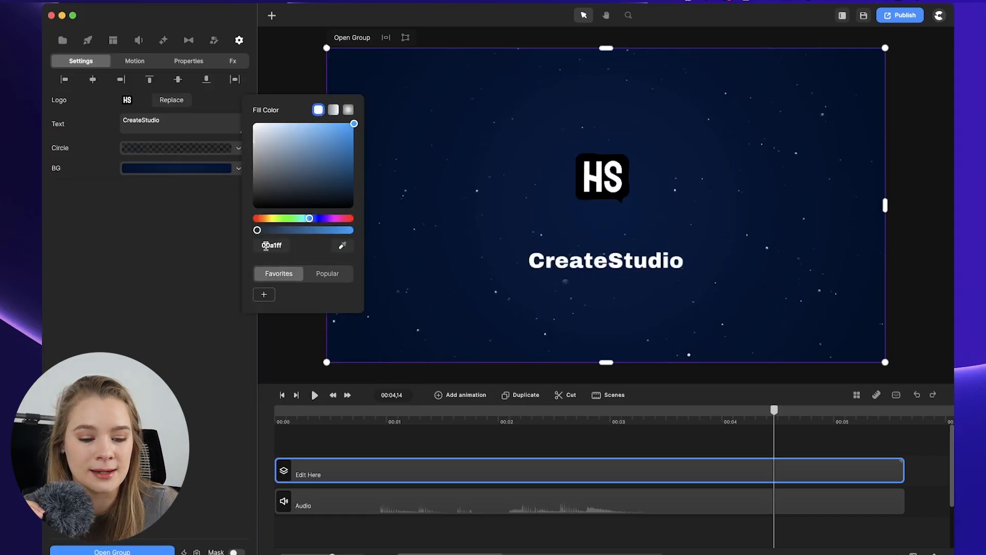
Give the background a radial gradient, teal in the centre and purple 896df2 at the edges.
{"action": "left_click", "coordinate": [229, 166]}
{"action": "left_click_drag", "start_coordinate": [272, 179], "coordinate": [269, 106]}
{"action": "left_click", "coordinate": [211, 173]}
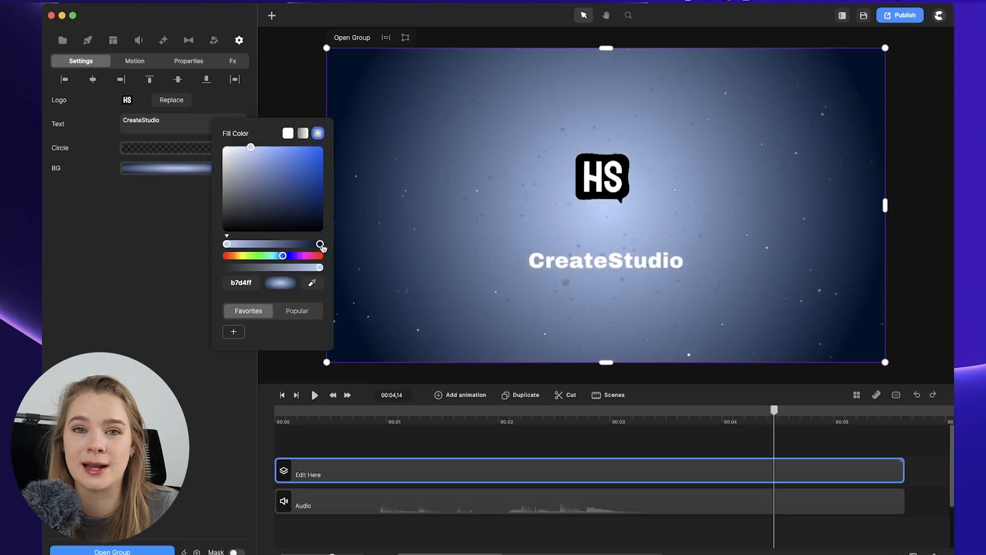
{"action": "left_click", "coordinate": [320, 244]}
{"action": "mouse_move", "coordinate": [310, 167]}
{"action": "left_mouse_down"}
{"action": "mouse_move", "coordinate": [260, 214]}
{"action": "mouse_move", "coordinate": [305, 157]}
{"action": "left_mouse_up"}
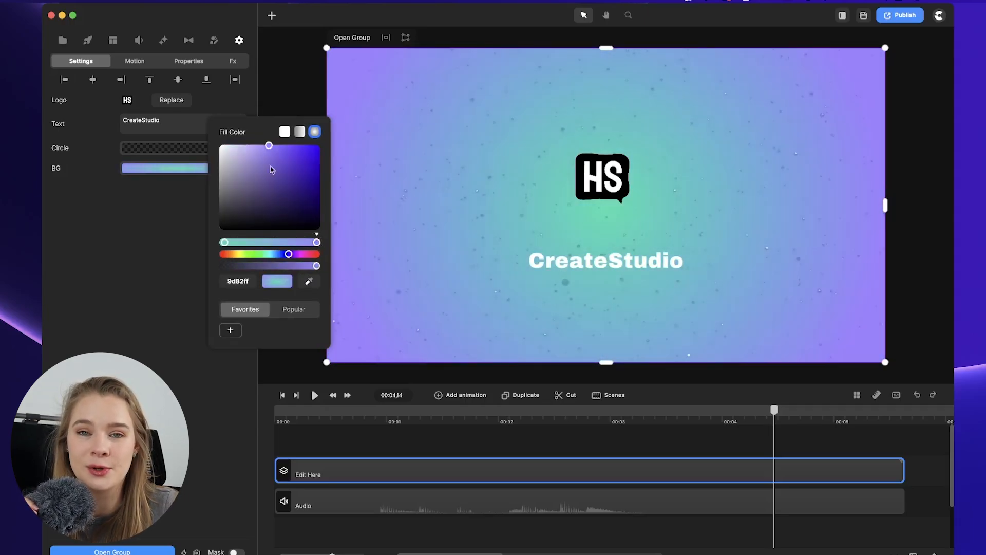
{"action": "left_click_drag", "start_coordinate": [271, 169], "coordinate": [275, 149]}
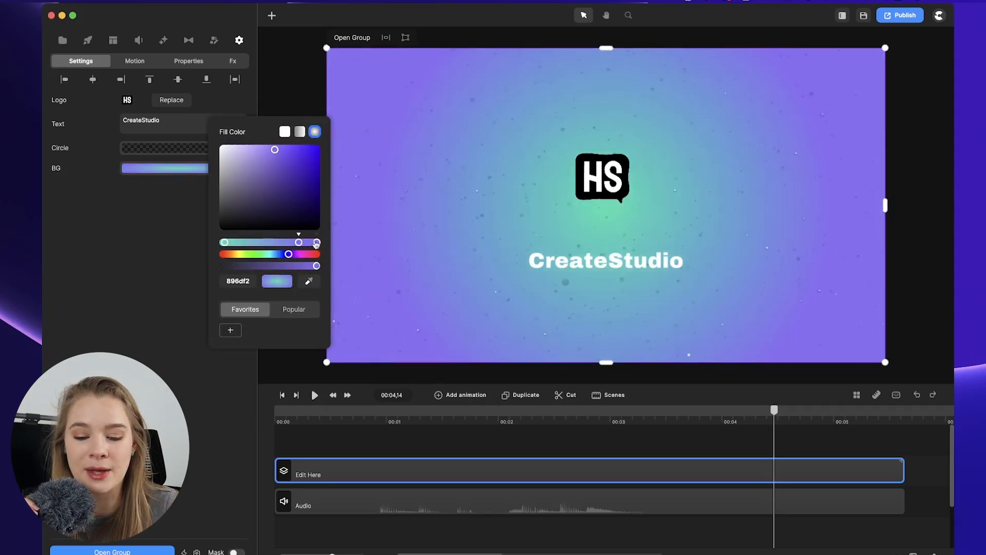
{"action": "left_click_drag", "start_coordinate": [298, 243], "coordinate": [292, 243]}
Change the intro text to HANSELAH.
{"action": "left_click", "coordinate": [147, 235]}
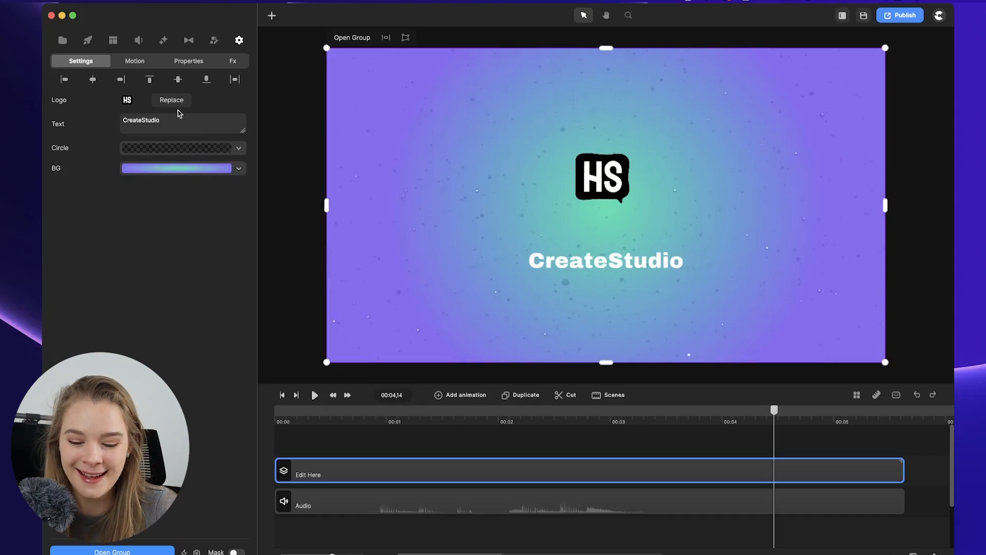
{"action": "type", "text": "HANSELAH"}
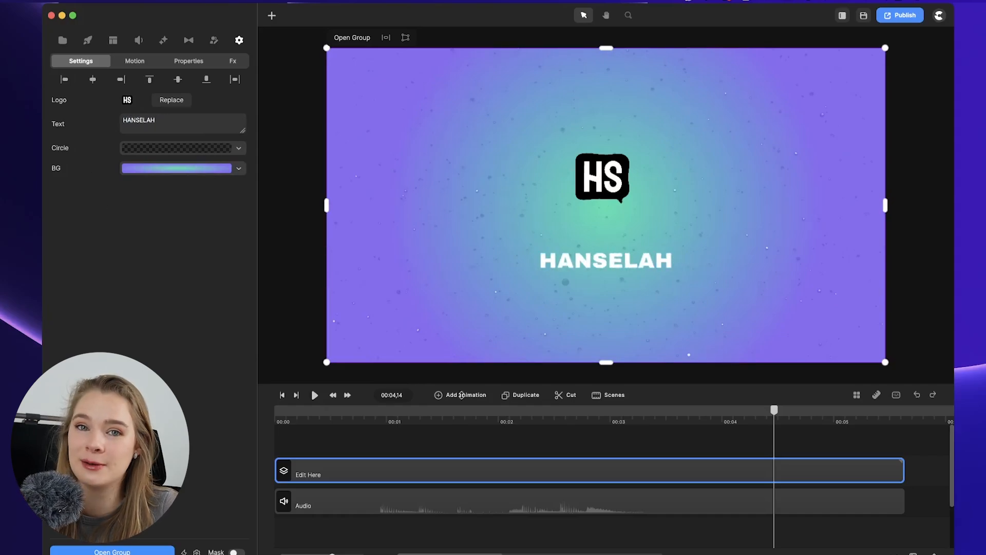
{"action": "key", "text": "space"}
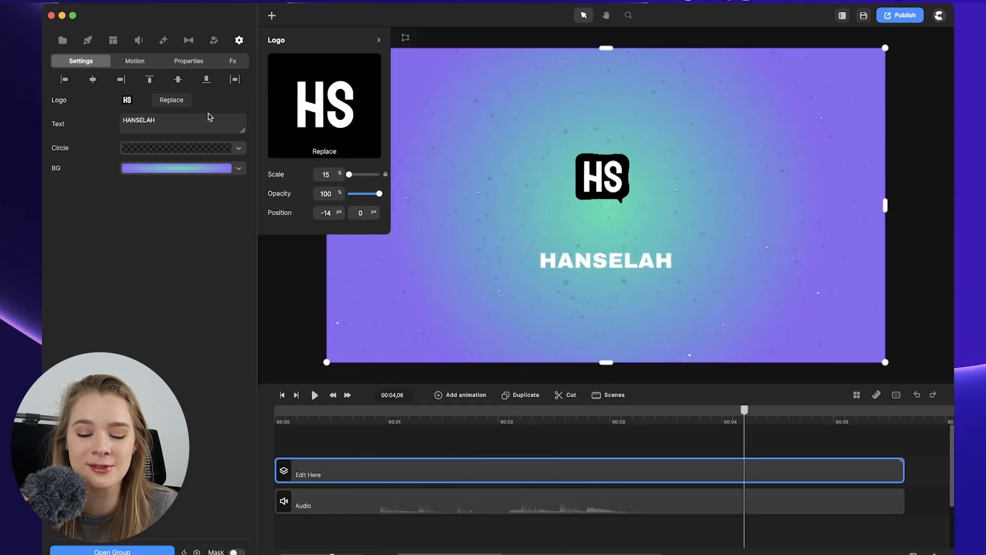
Scale the logo up to 33% and replay the intro from the start.
{"action": "left_click_drag", "start_coordinate": [350, 174], "coordinate": [351, 174]}
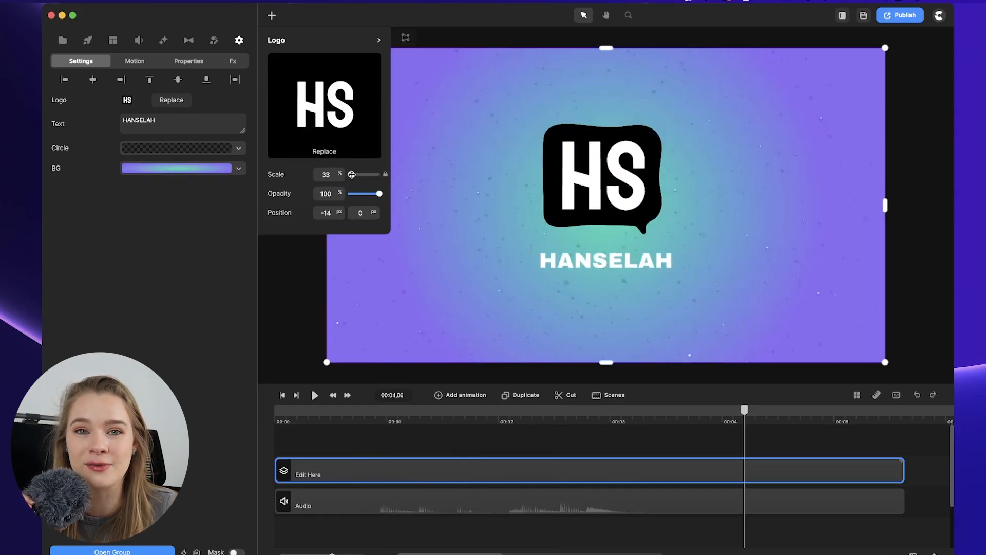
{"action": "left_click_drag", "start_coordinate": [745, 411], "coordinate": [219, 418]}
{"action": "key", "text": "space"}
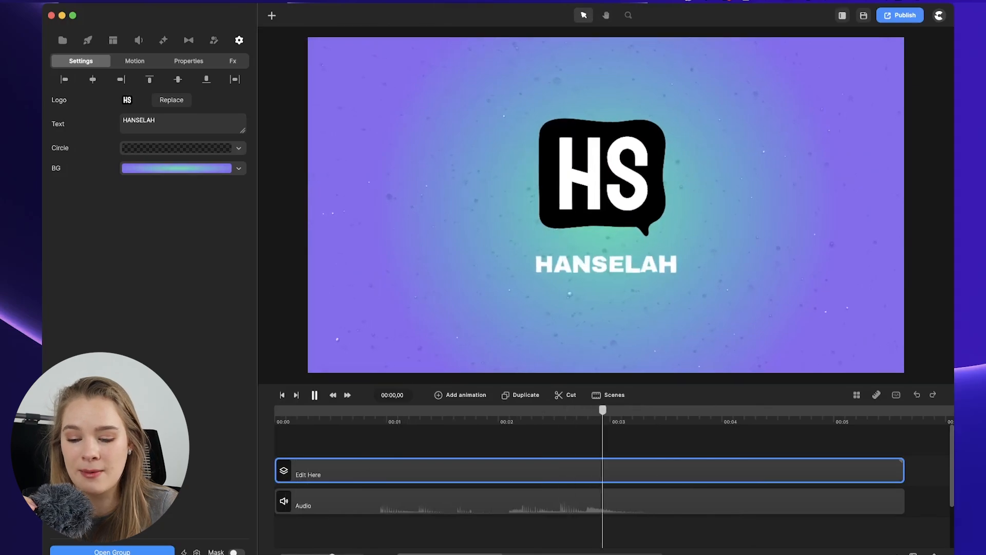
Publish the video as a 1920×1080 MP4 named hanselah_intro.mp4, then open and play the rendered file.
{"action": "left_click", "coordinate": [914, 16]}
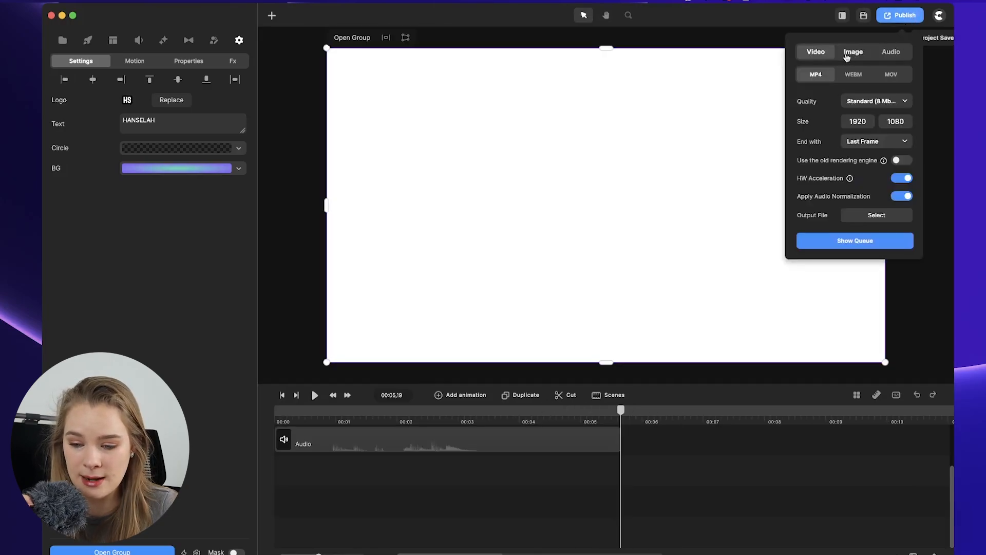
{"action": "left_click", "coordinate": [877, 215]}
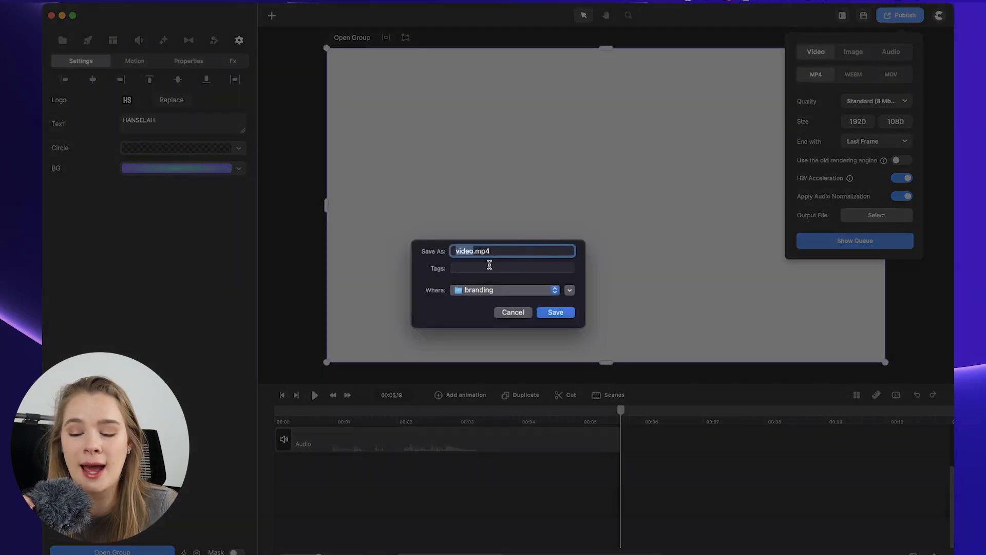
{"action": "type", "text": "hanselah_intr"}
{"action": "key", "text": "Return"}
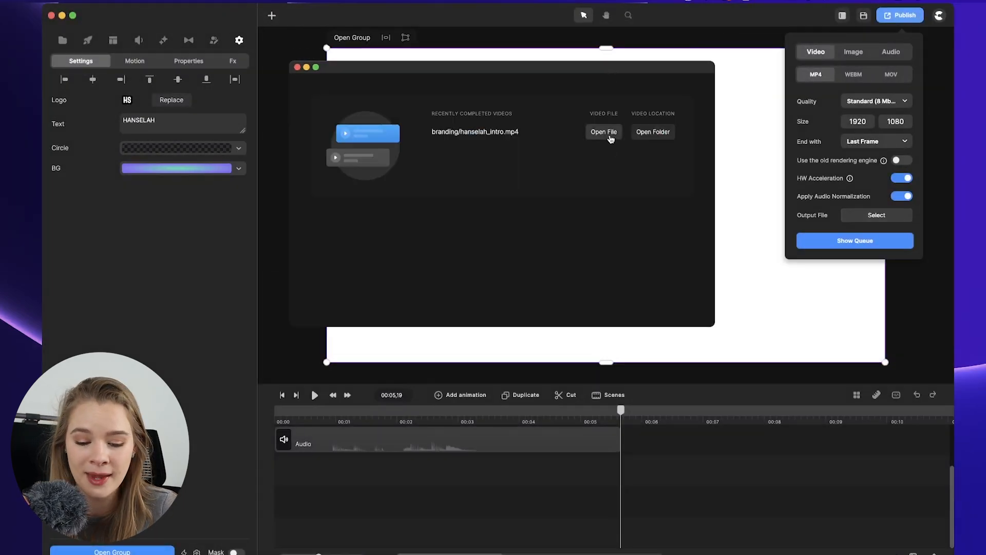
{"action": "left_click", "coordinate": [603, 132]}
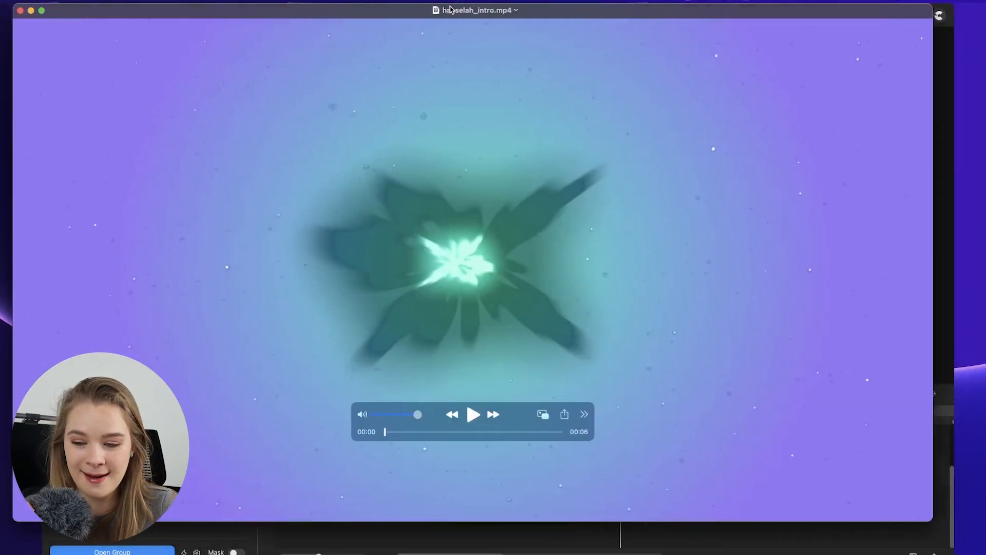
{"action": "left_click", "coordinate": [473, 414]}
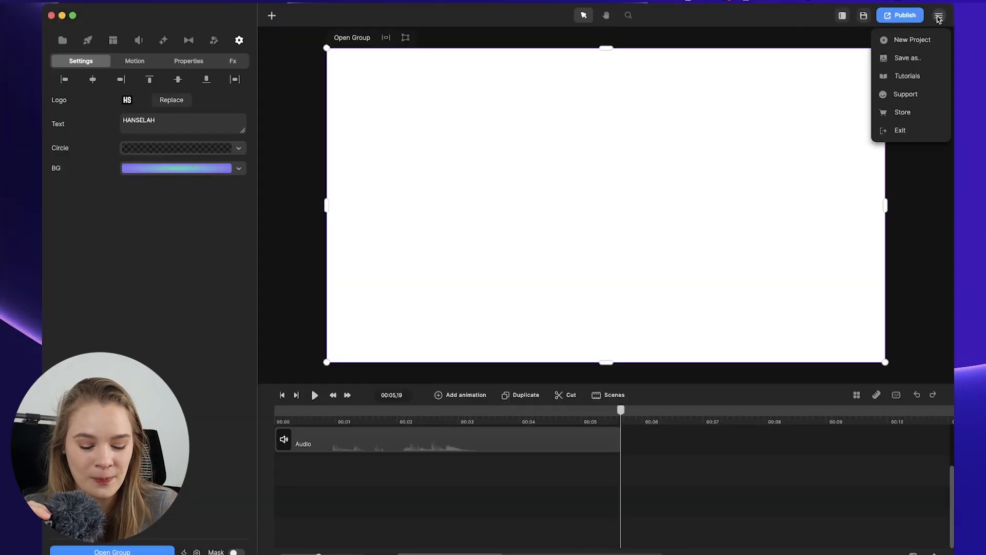
Start a new project and open the Jack scene pack in the scenes library.
{"action": "mouse_move", "coordinate": [937, 20]}
{"action": "left_click", "coordinate": [913, 40]}
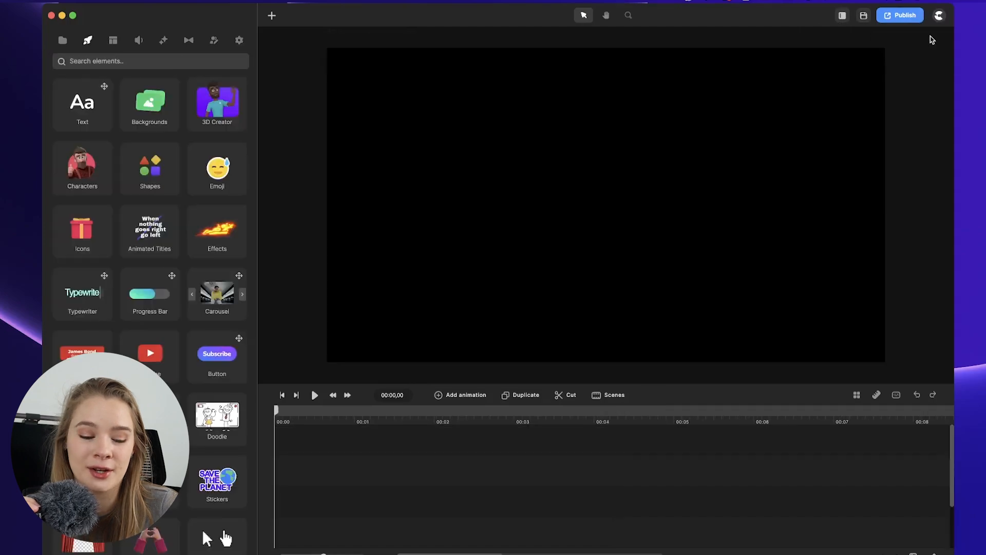
{"action": "left_click", "coordinate": [112, 40]}
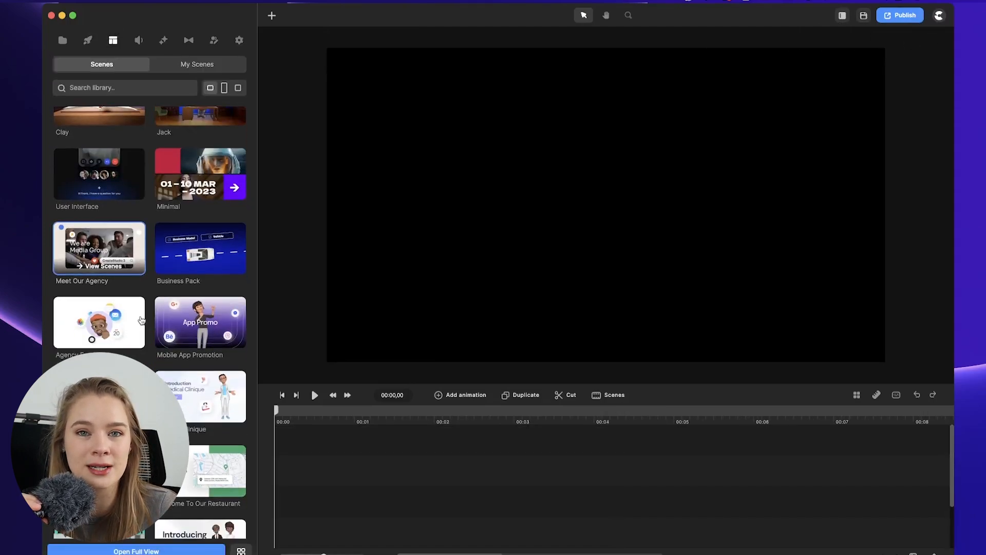
{"action": "left_click", "coordinate": [188, 134]}
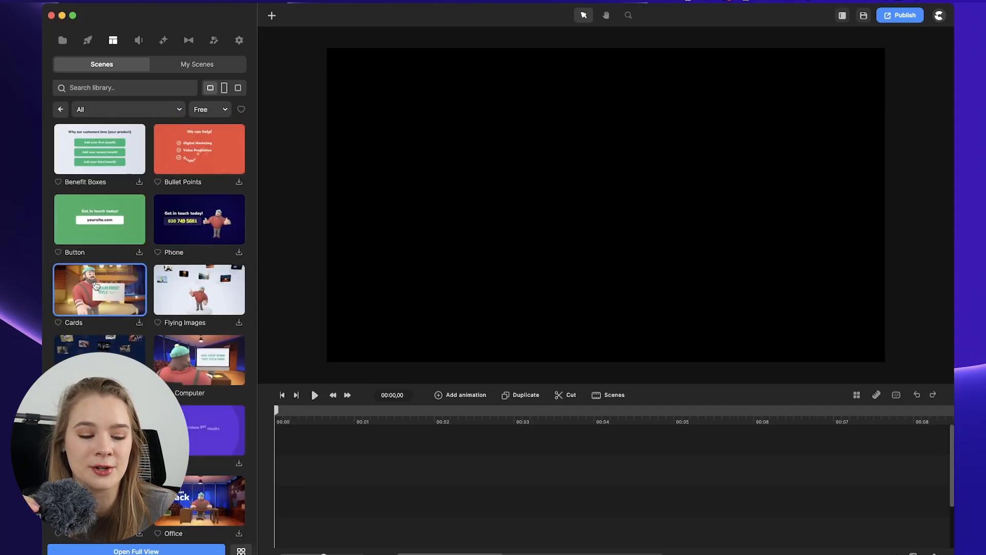
Add the Lenka character from the characters library to the timeline.
{"action": "scroll", "coordinate": [199, 226], "scroll_direction": "down", "scroll_amount": 2}
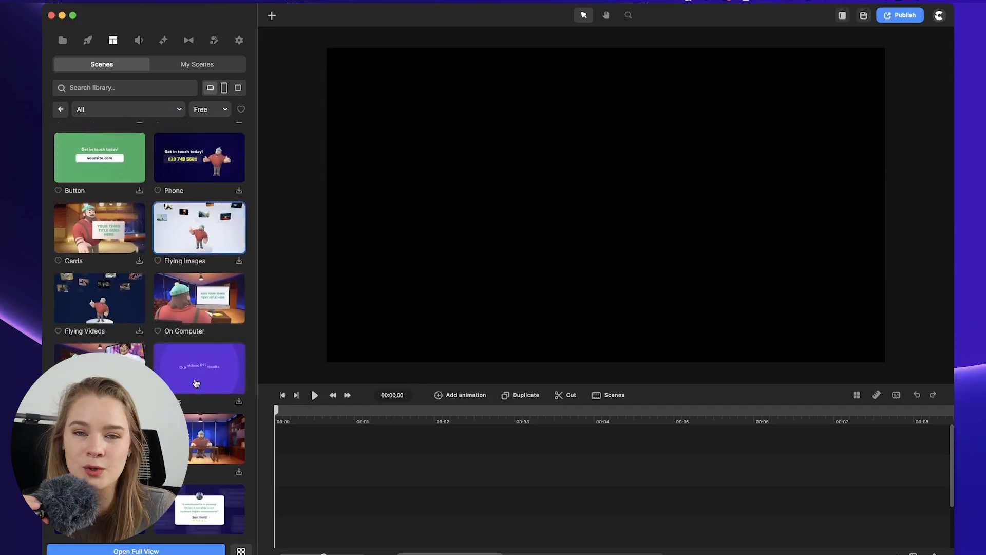
{"action": "left_click", "coordinate": [214, 40]}
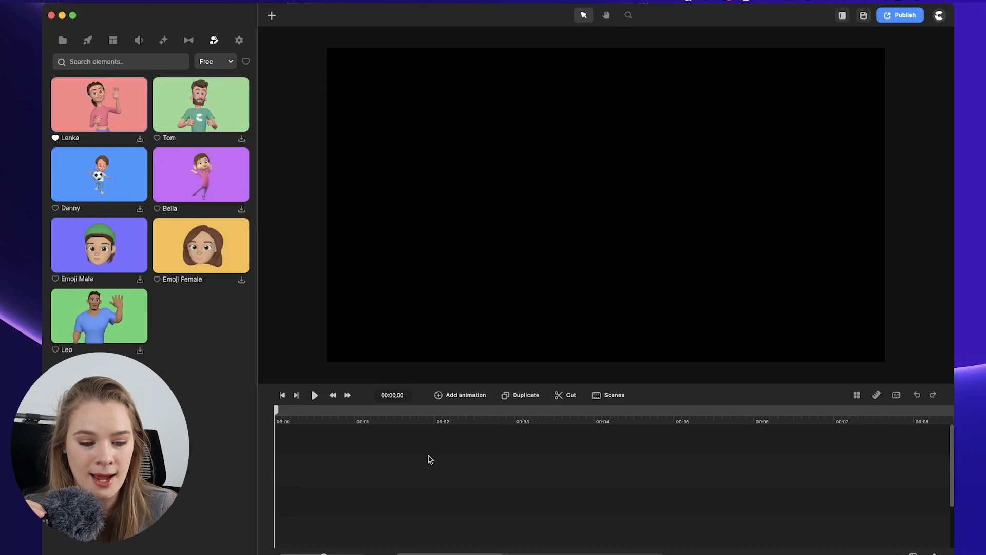
{"action": "left_click", "coordinate": [140, 139]}
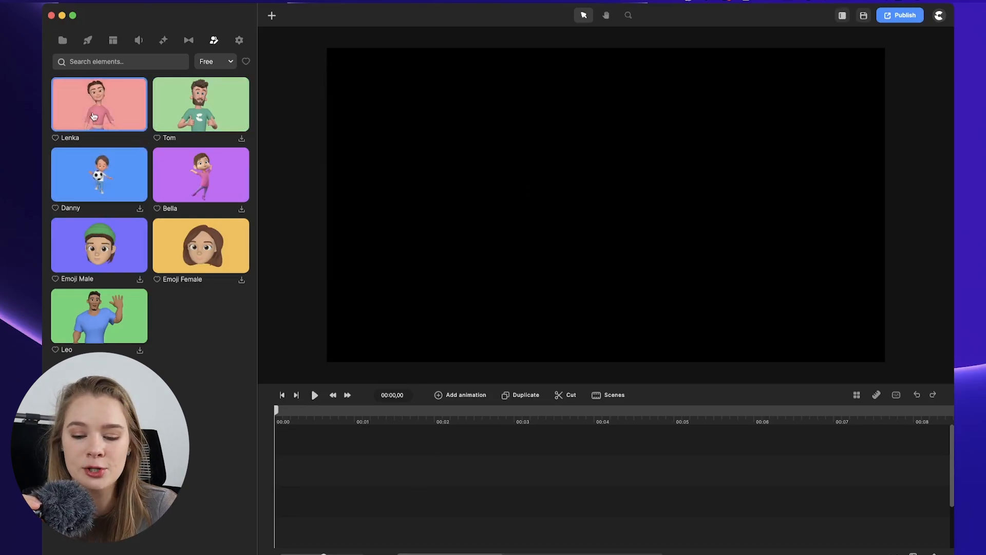
{"action": "left_click_drag", "start_coordinate": [120, 105], "coordinate": [296, 461]}
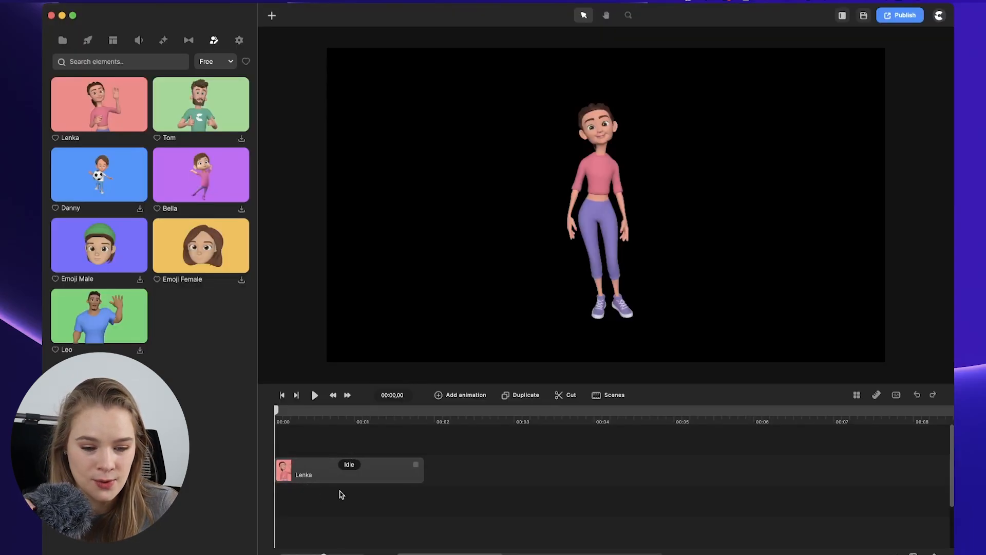
Try several tops on Lenka and dress her in the Jacket Jeans Top.
{"action": "left_click", "coordinate": [350, 465]}
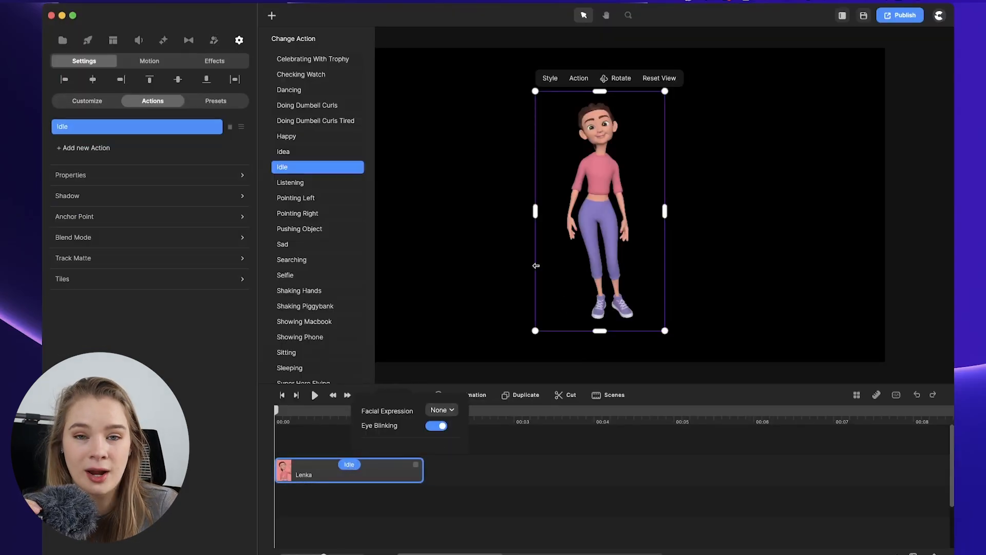
{"action": "left_click", "coordinate": [167, 105]}
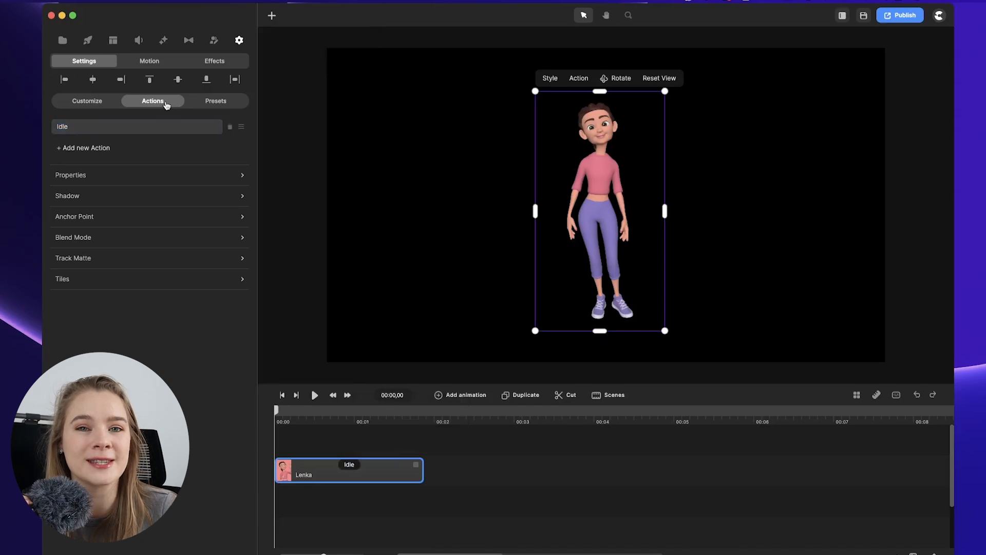
{"action": "left_click", "coordinate": [98, 102]}
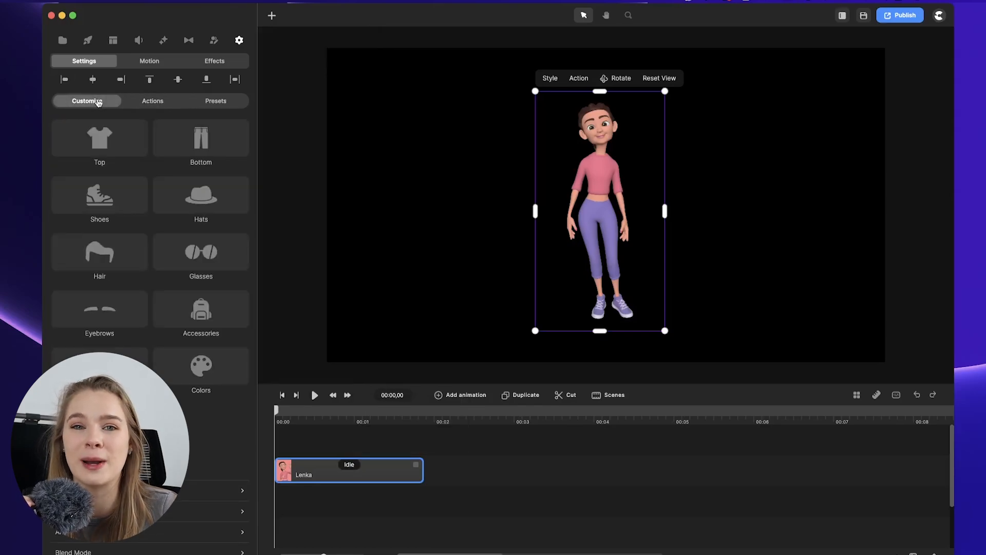
{"action": "left_click", "coordinate": [117, 148]}
{"action": "left_click", "coordinate": [373, 128]}
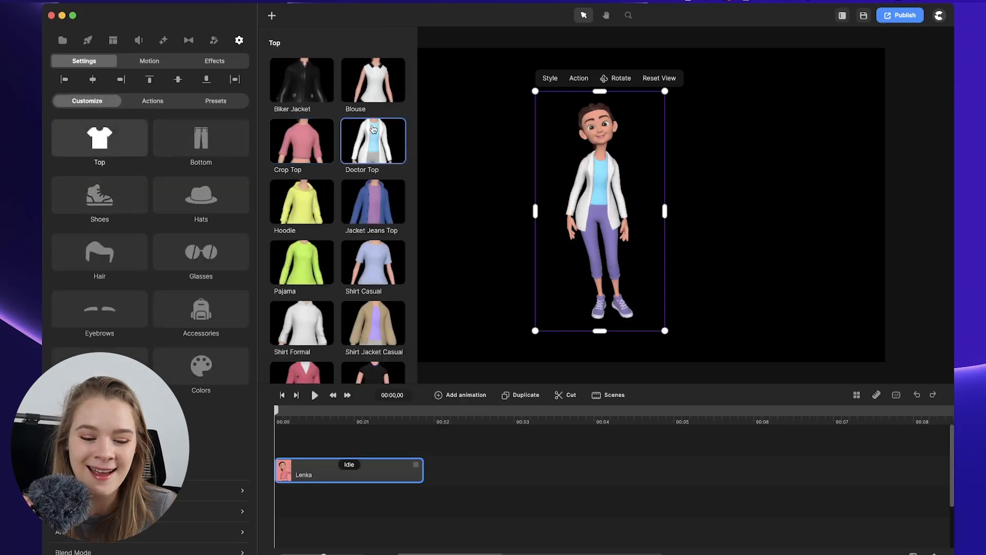
{"action": "left_click", "coordinate": [374, 89]}
{"action": "scroll", "coordinate": [323, 160], "scroll_direction": "down", "scroll_amount": 2}
{"action": "left_click", "coordinate": [323, 160]}
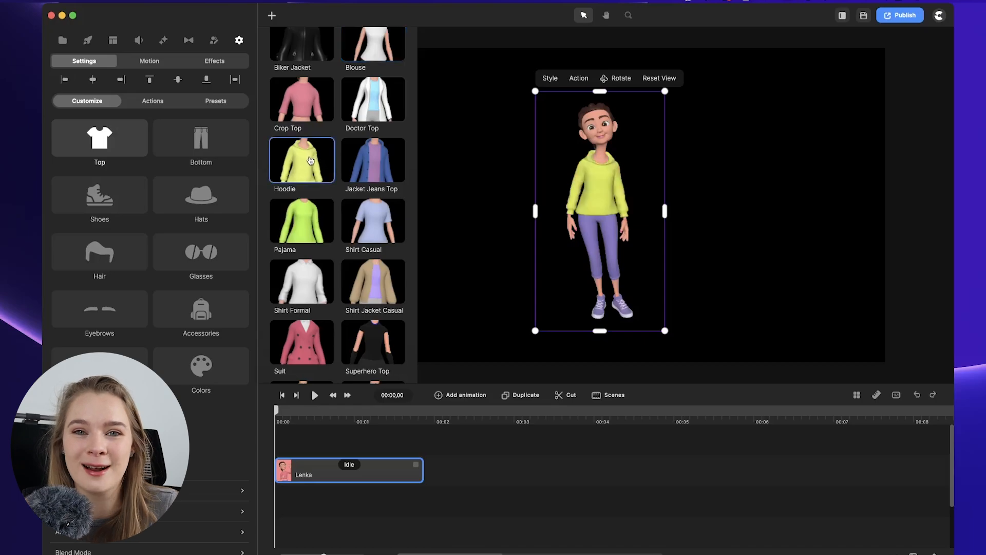
{"action": "scroll", "coordinate": [323, 160], "scroll_direction": "down", "scroll_amount": 9}
{"action": "left_click", "coordinate": [323, 221]}
{"action": "scroll", "coordinate": [323, 221], "scroll_direction": "up", "scroll_amount": 11}
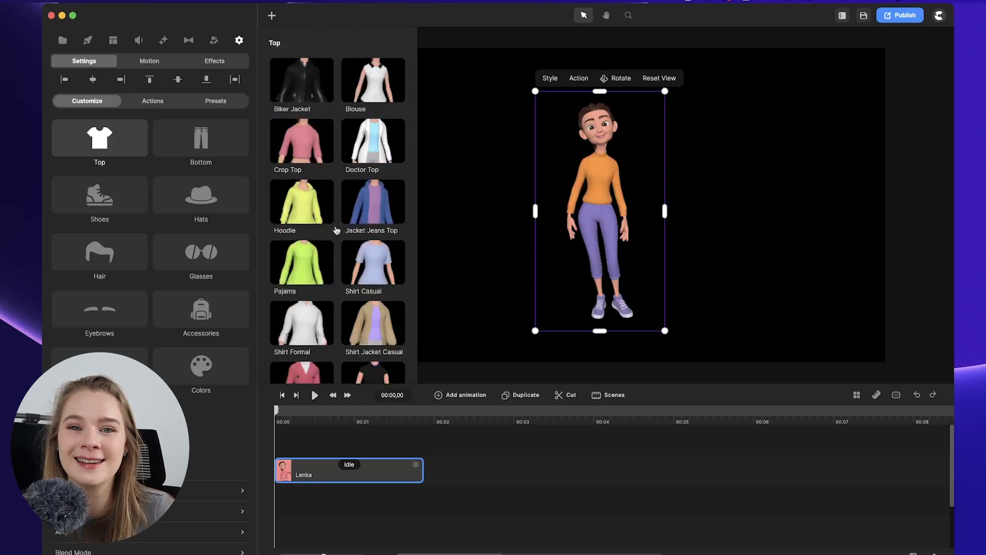
{"action": "left_click", "coordinate": [311, 95]}
{"action": "left_click", "coordinate": [312, 161]}
{"action": "left_click", "coordinate": [363, 221]}
Change Lenka's bottom to Leggings.
{"action": "scroll", "coordinate": [363, 225], "scroll_direction": "down", "scroll_amount": 1}
{"action": "left_click", "coordinate": [201, 138]}
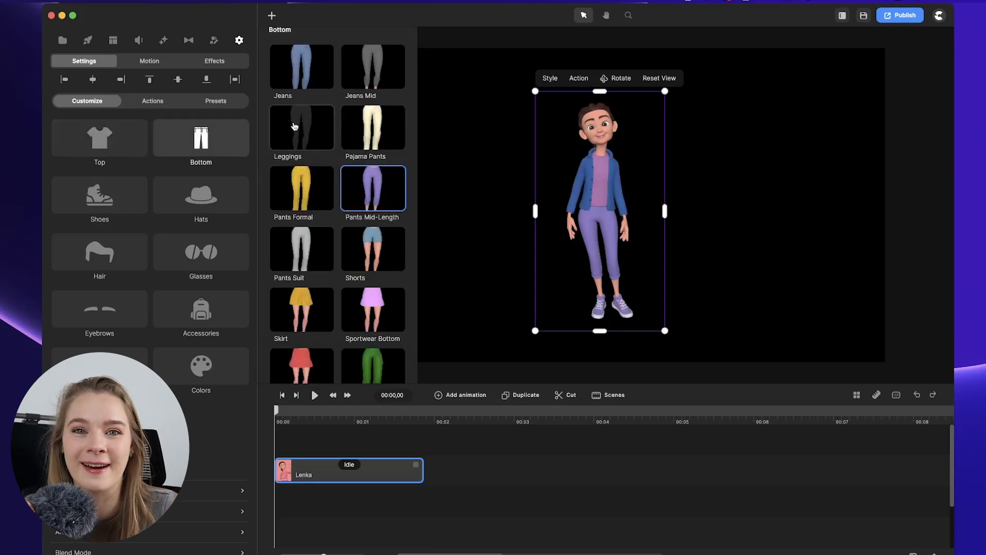
{"action": "left_click", "coordinate": [295, 126]}
Give Lenka the Long Base 2 hairstyle.
{"action": "left_click", "coordinate": [99, 138]}
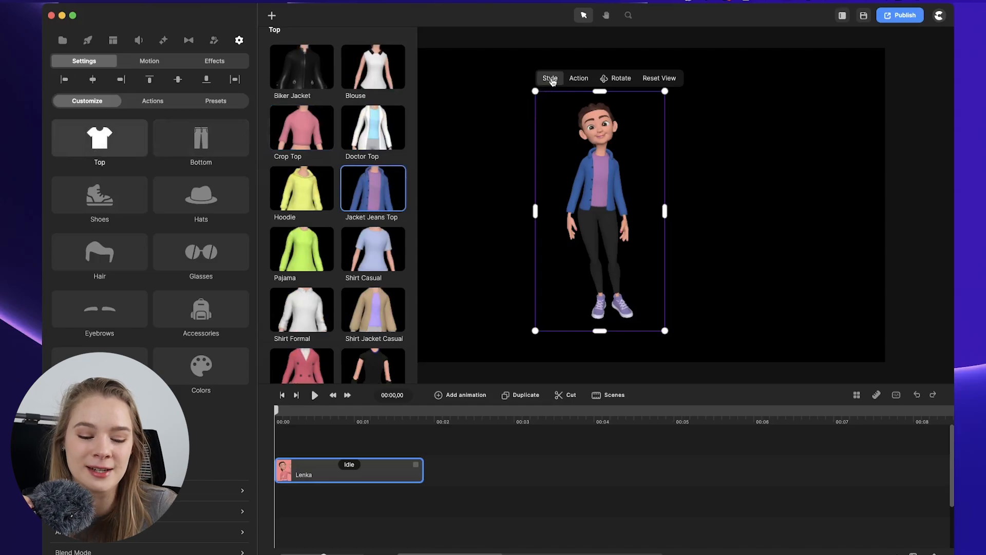
{"action": "left_click", "coordinate": [100, 195]}
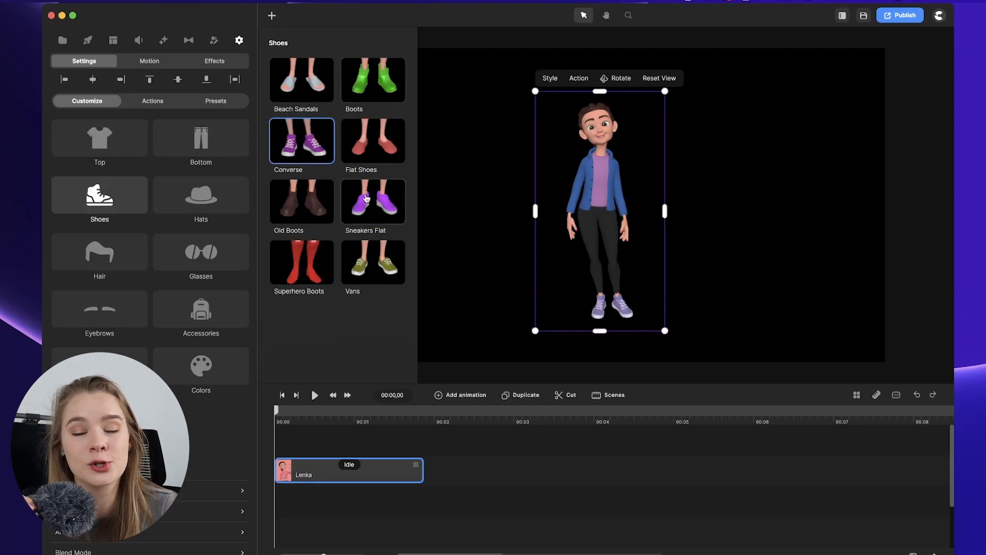
{"action": "left_click", "coordinate": [195, 221]}
{"action": "left_click", "coordinate": [99, 252]}
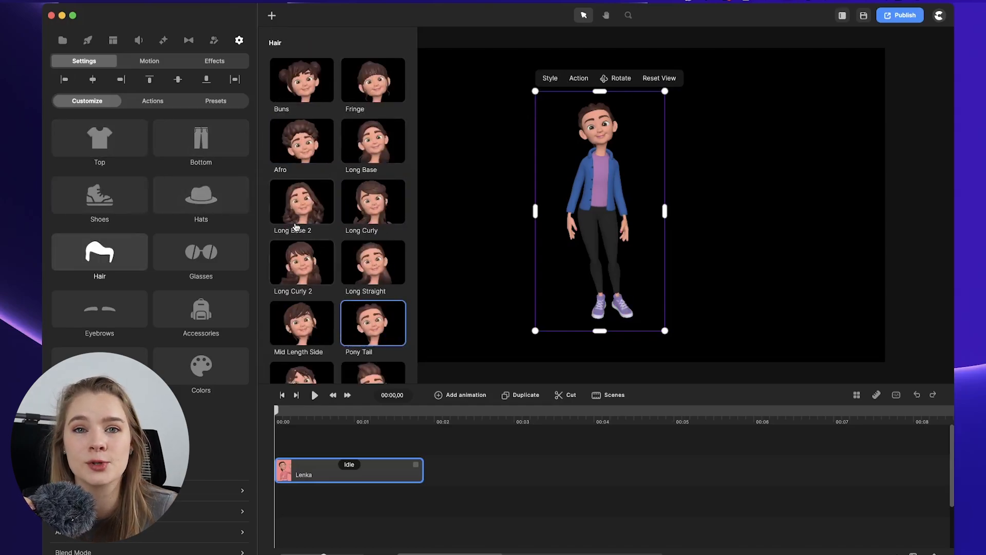
{"action": "left_click", "coordinate": [298, 210]}
Set Lenka's hair colour to blonde ffd289.
{"action": "left_click", "coordinate": [201, 365]}
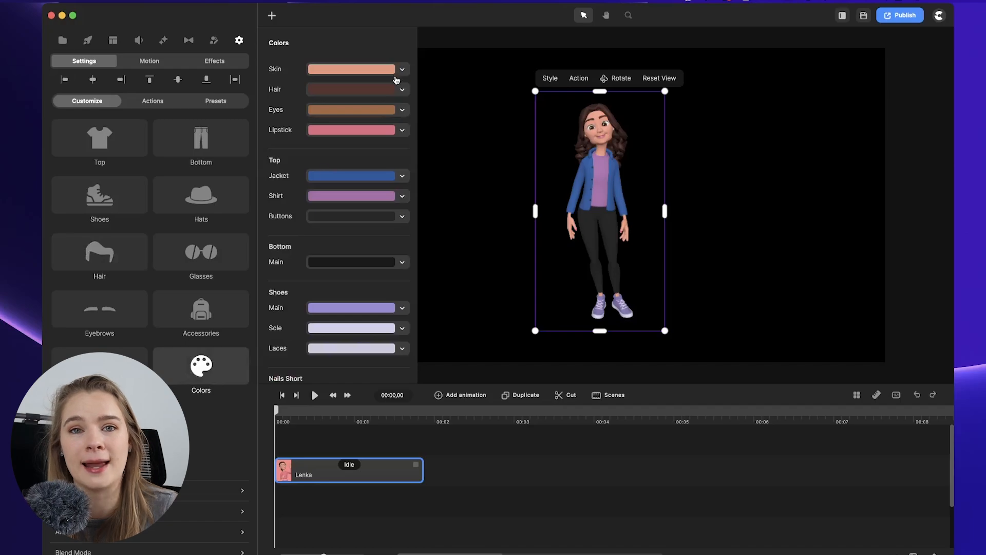
{"action": "scroll", "coordinate": [325, 326], "scroll_direction": "down", "scroll_amount": 2}
{"action": "scroll", "coordinate": [325, 328], "scroll_direction": "up", "scroll_amount": 2}
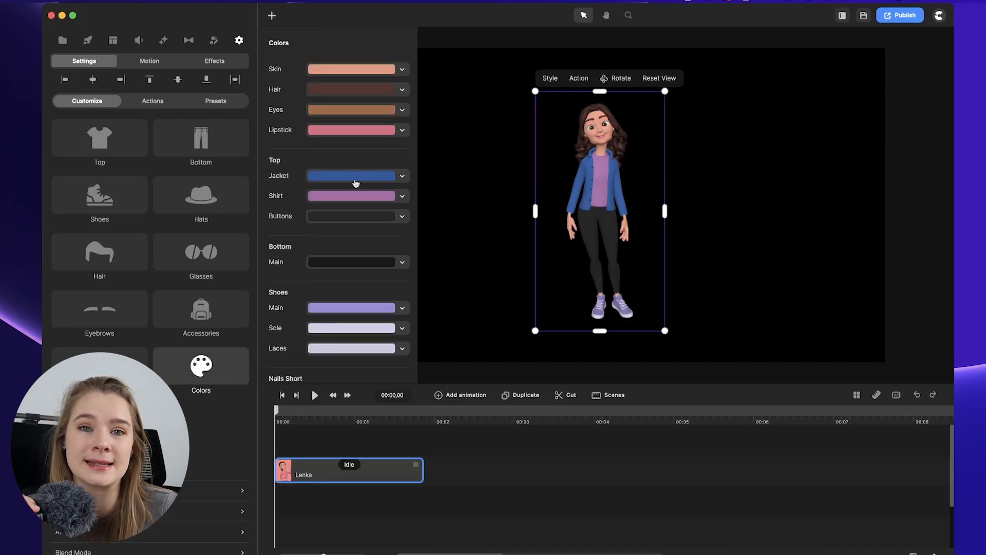
{"action": "left_click", "coordinate": [346, 90]}
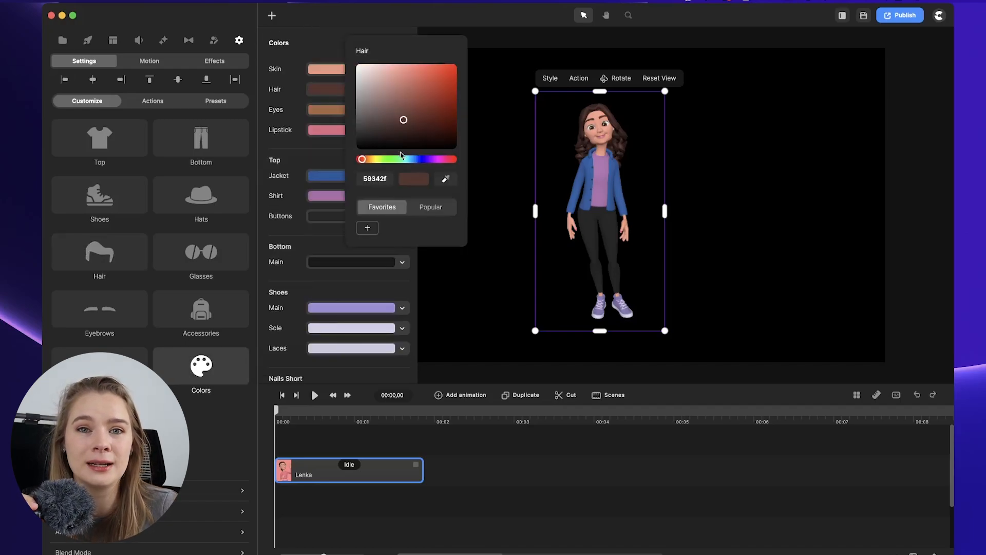
{"action": "left_click_drag", "start_coordinate": [401, 155], "coordinate": [369, 159]}
{"action": "left_click_drag", "start_coordinate": [403, 120], "coordinate": [398, 58]}
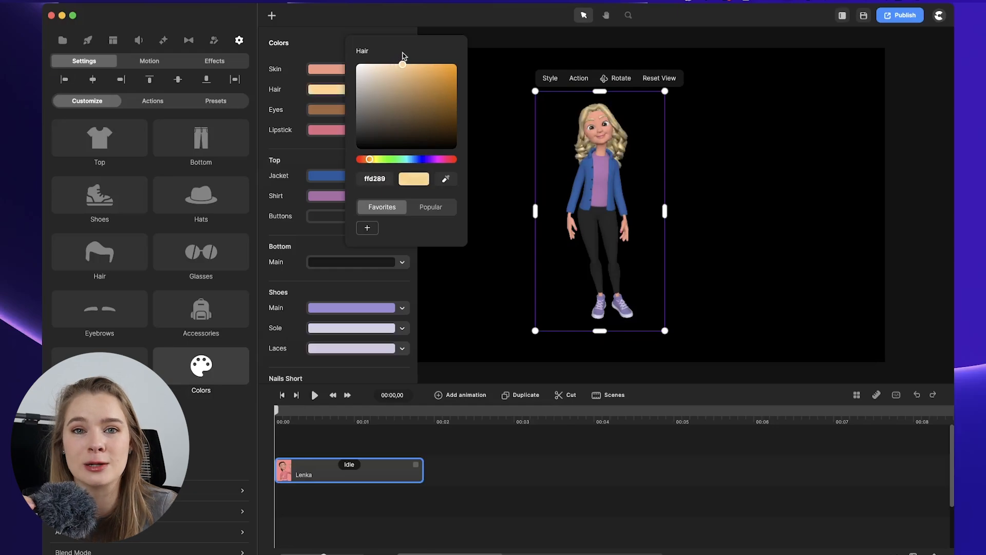
Change the eye colour to green b3cc61 and check the skin and lipstick colours.
{"action": "left_click", "coordinate": [326, 109]}
{"action": "left_click_drag", "start_coordinate": [340, 180], "coordinate": [356, 181]}
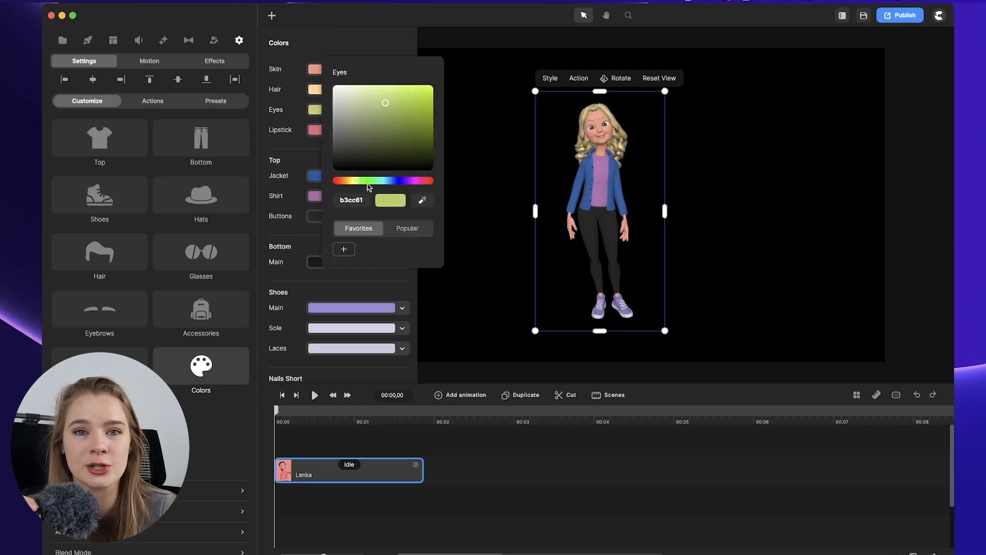
{"action": "left_click", "coordinate": [315, 69]}
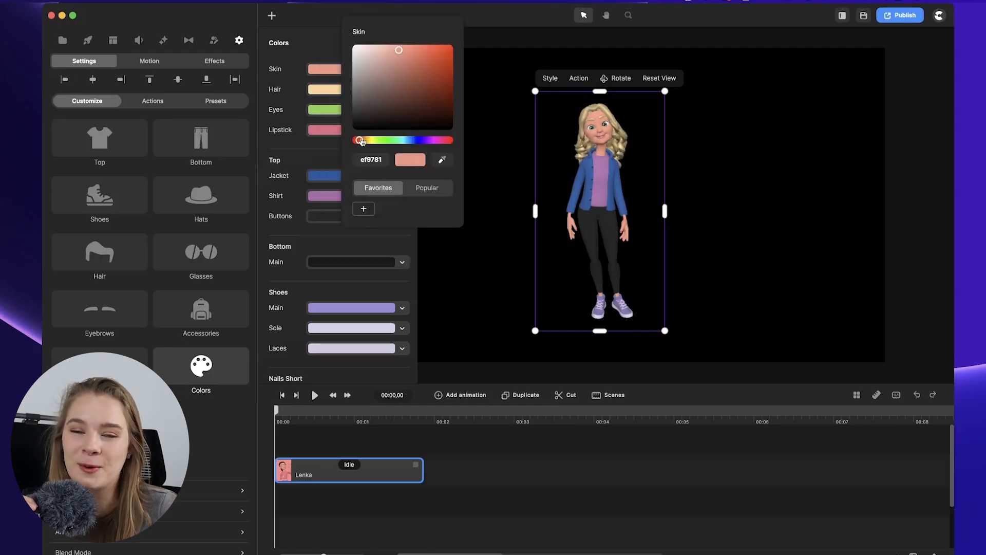
{"action": "left_click", "coordinate": [317, 129]}
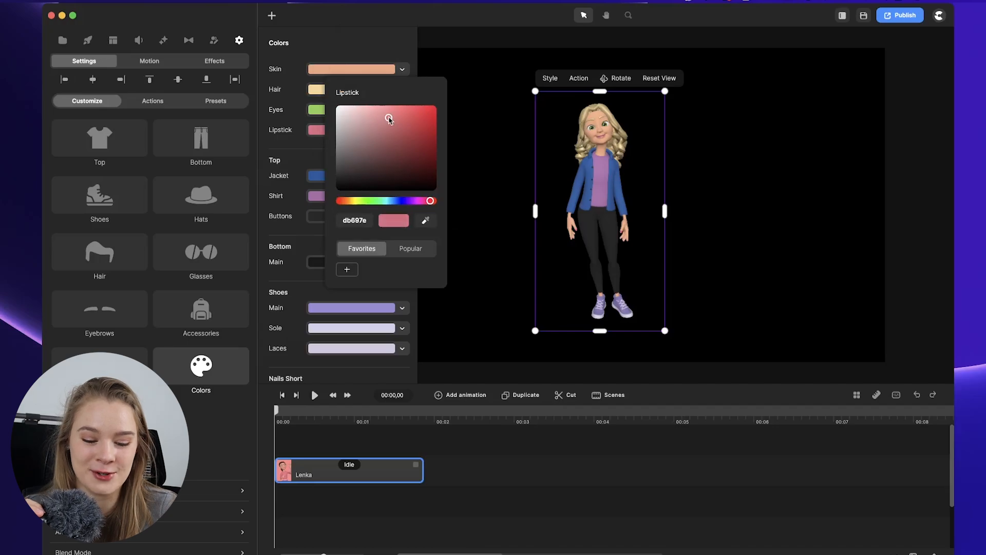
Lighten the shirt colour and set the buttons colour to d8bebe.
{"action": "left_click", "coordinate": [316, 196]}
{"action": "left_click_drag", "start_coordinate": [419, 266], "coordinate": [434, 266]}
{"action": "left_click", "coordinate": [316, 215]}
{"action": "left_click", "coordinate": [347, 206]}
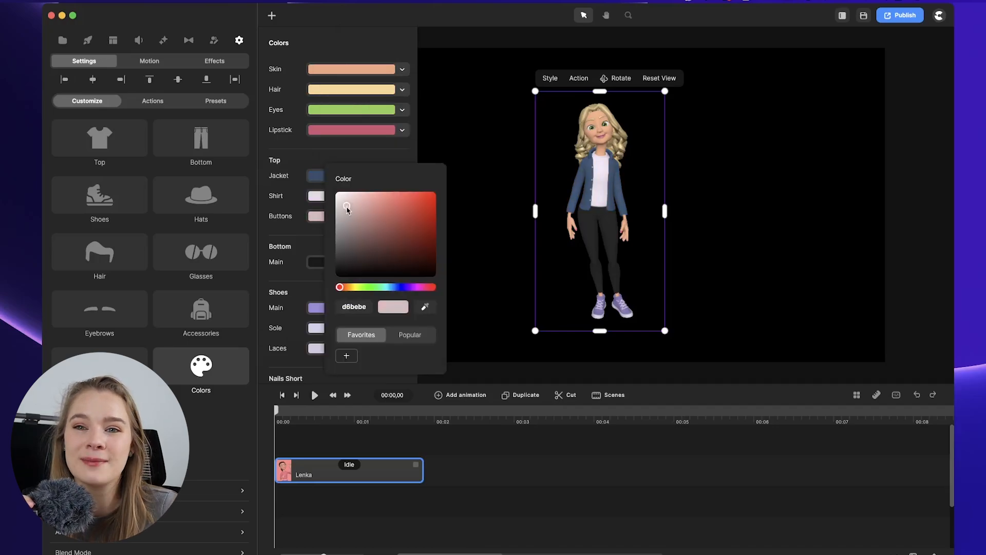
Try Pajama Pants as the bottom and browse the accessories.
{"action": "left_click", "coordinate": [201, 138]}
{"action": "left_click", "coordinate": [354, 129]}
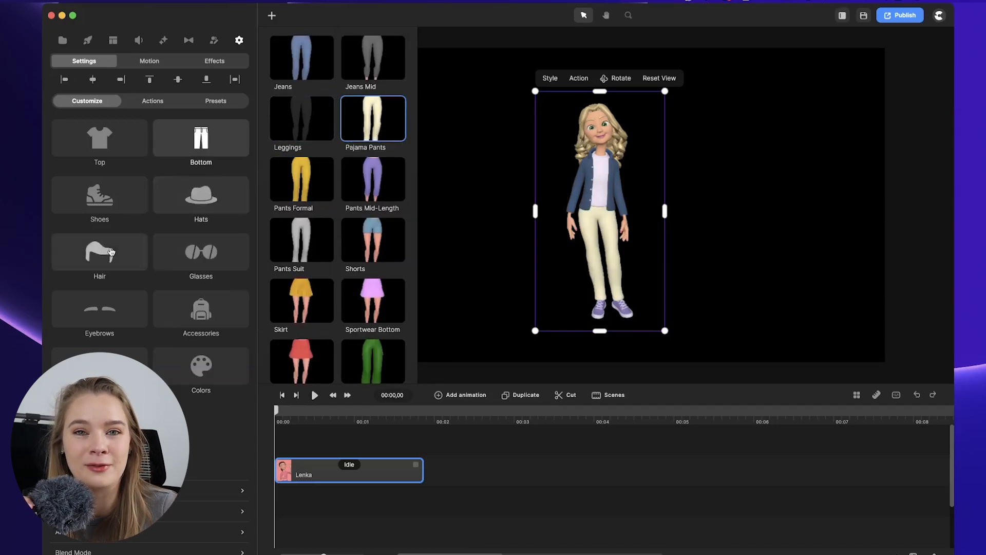
{"action": "left_click", "coordinate": [193, 259]}
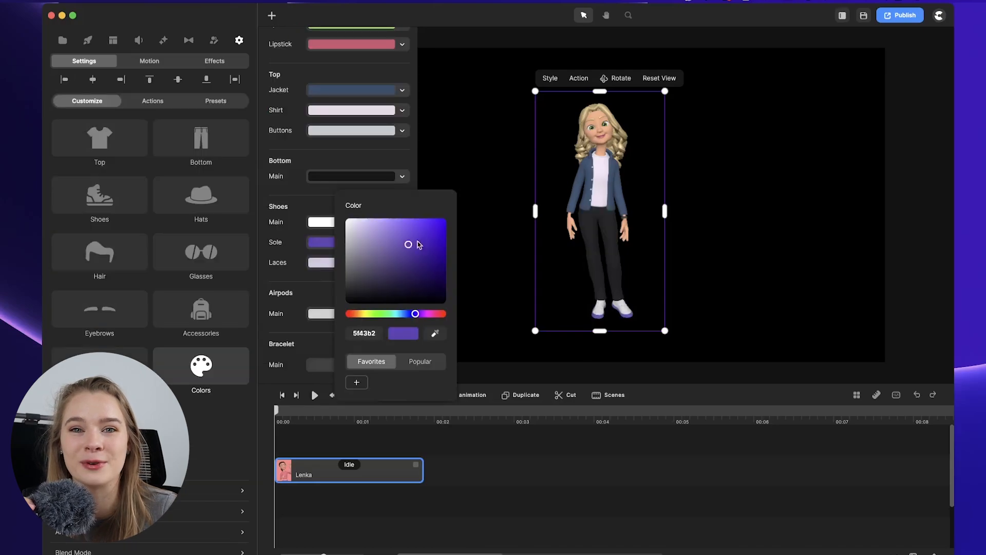
{"action": "left_click_drag", "start_coordinate": [426, 314], "coordinate": [404, 314]}
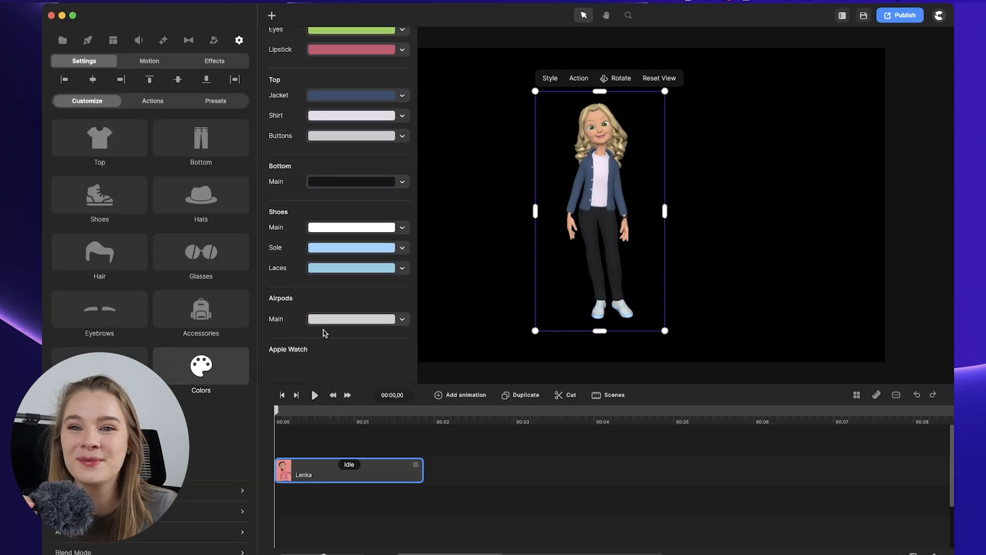
Adjust the shoe sole and laces colours, setting the laces to 72adc1.
{"action": "left_click", "coordinate": [347, 252]}
{"action": "left_click", "coordinate": [405, 229]}
{"action": "left_click", "coordinate": [315, 270]}
{"action": "left_click_drag", "start_coordinate": [361, 256], "coordinate": [367, 264]}
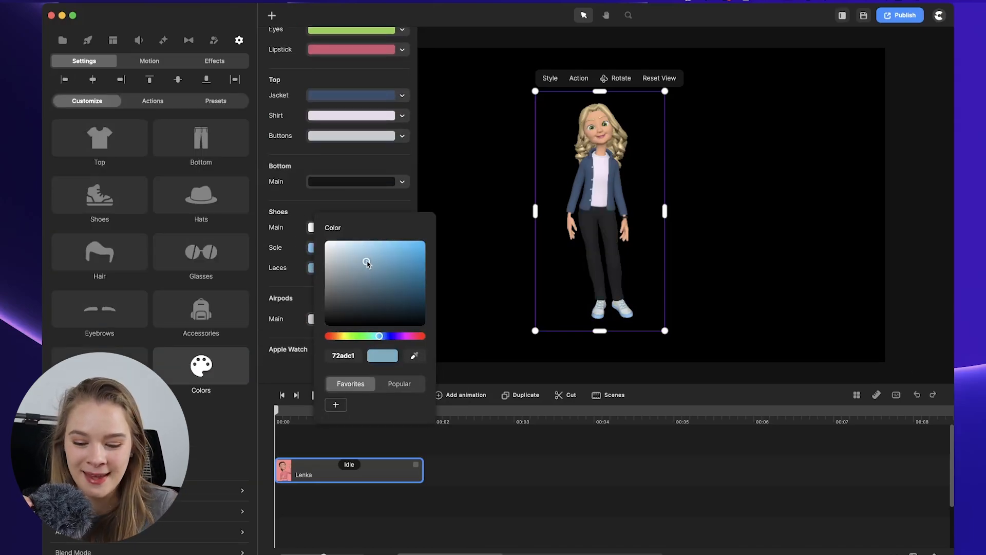
{"action": "left_click_drag", "start_coordinate": [366, 264], "coordinate": [369, 261]}
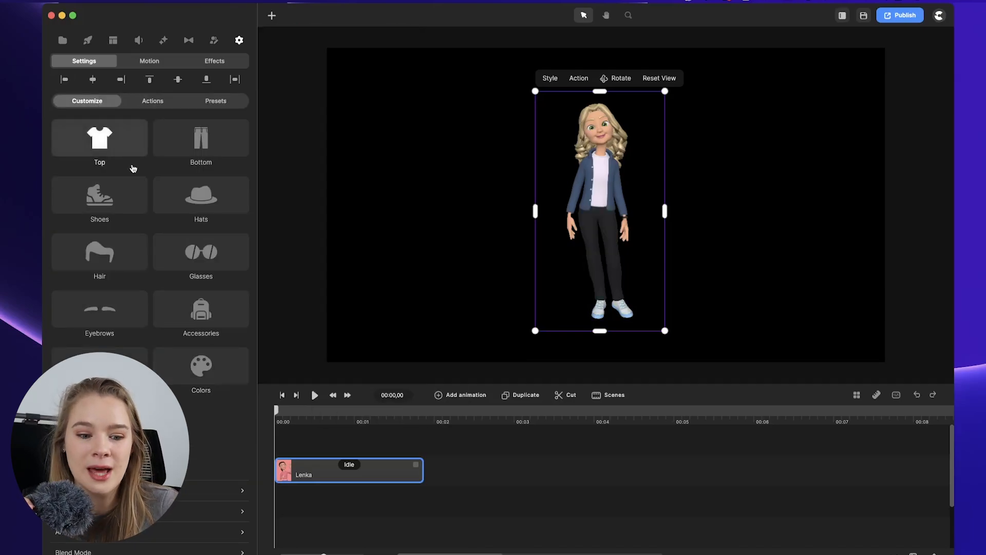
Add a Back Up entrance animation and a Fade Out exit animation to Lenka.
{"action": "left_click", "coordinate": [145, 62]}
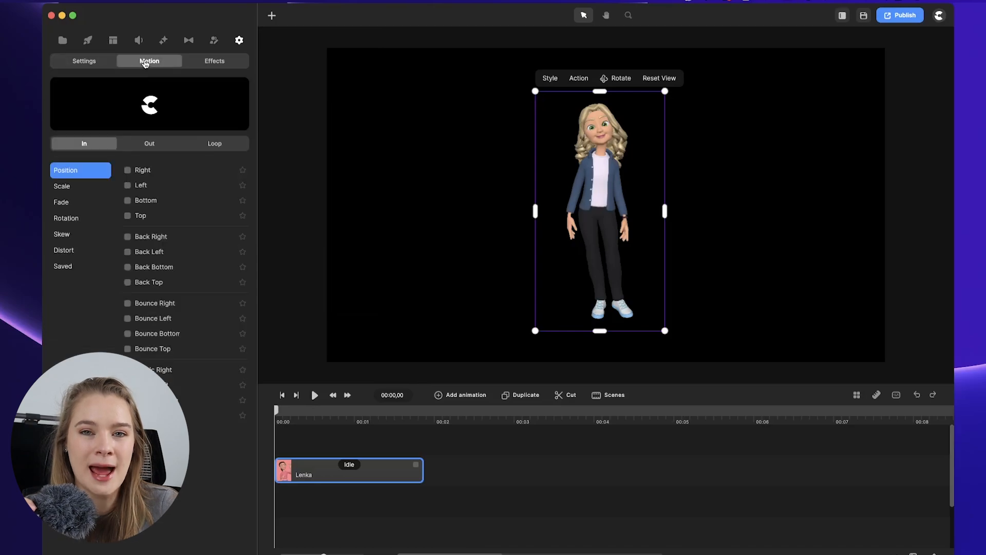
{"action": "left_click", "coordinate": [128, 171]}
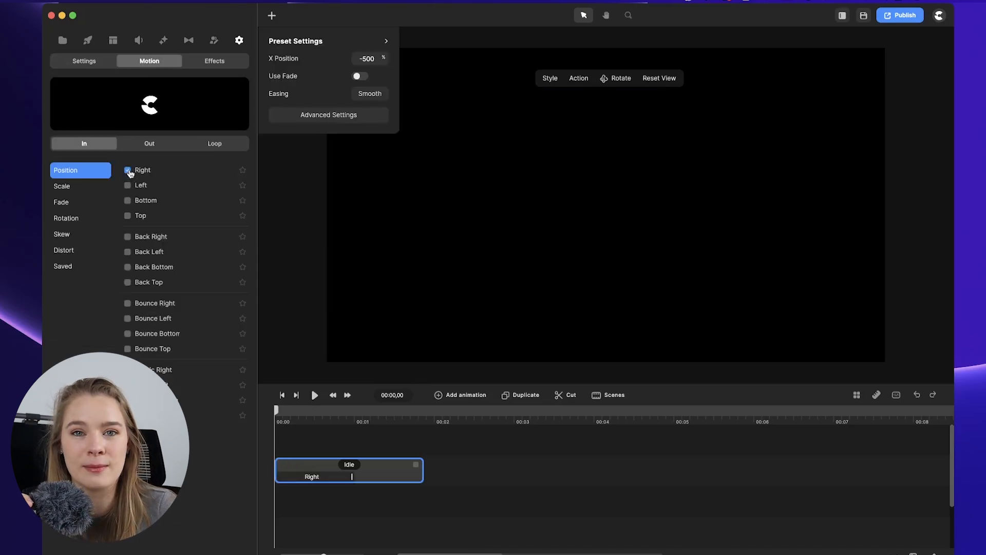
{"action": "left_click", "coordinate": [128, 185]}
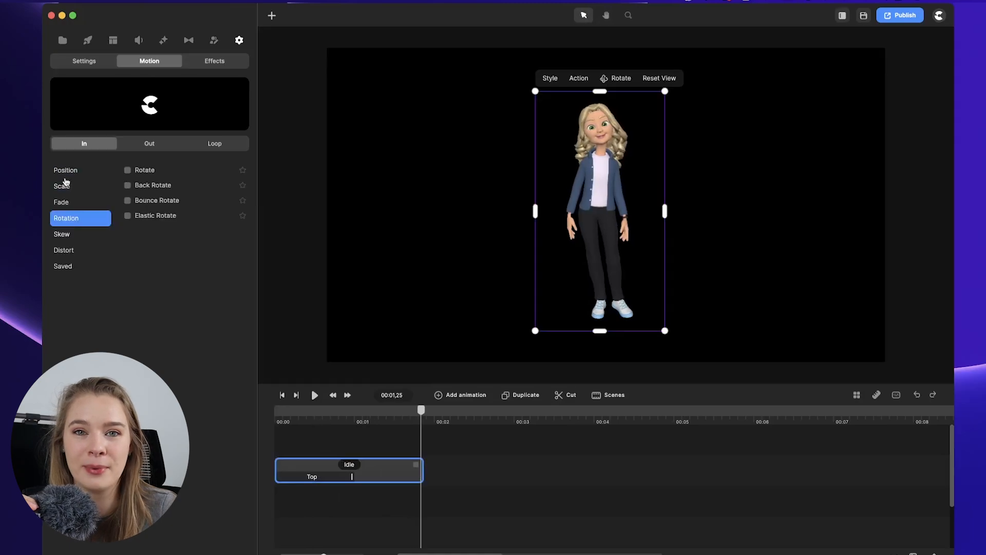
{"action": "left_click", "coordinate": [65, 182]}
{"action": "left_click", "coordinate": [128, 206]}
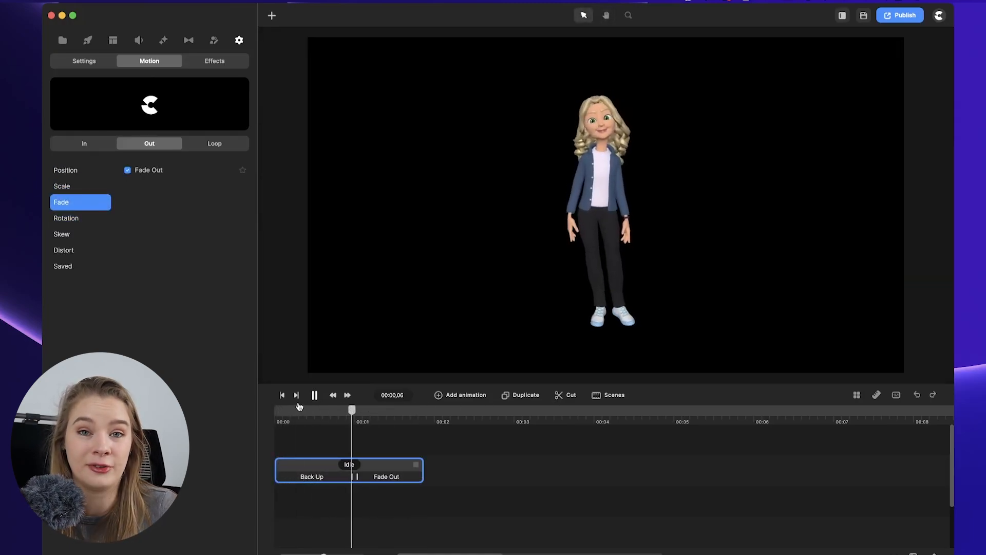
Change Lenka's action to Dancing and play the scene from the start.
{"action": "left_click", "coordinate": [351, 465]}
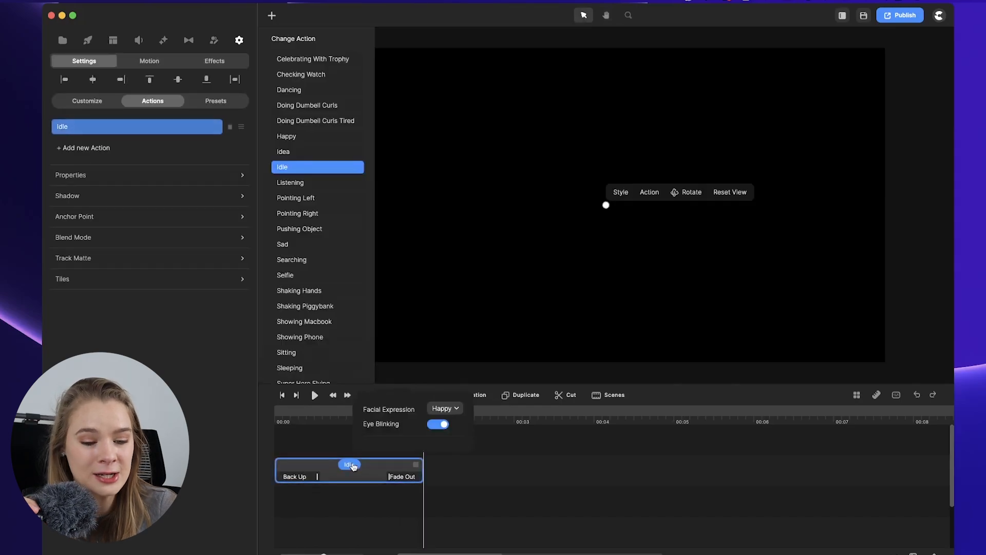
{"action": "left_click", "coordinate": [302, 90]}
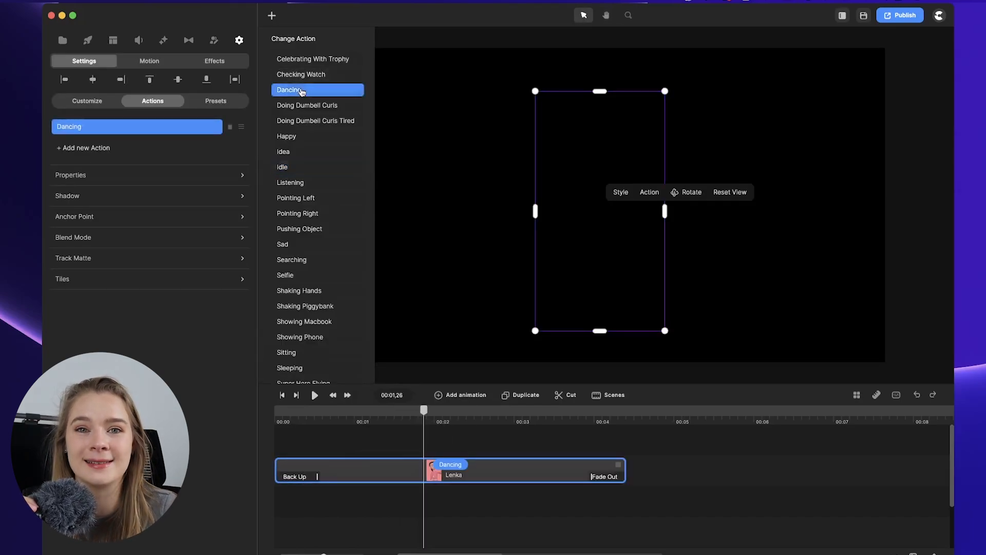
{"action": "left_click_drag", "start_coordinate": [430, 411], "coordinate": [288, 409]}
{"action": "key", "text": "space"}
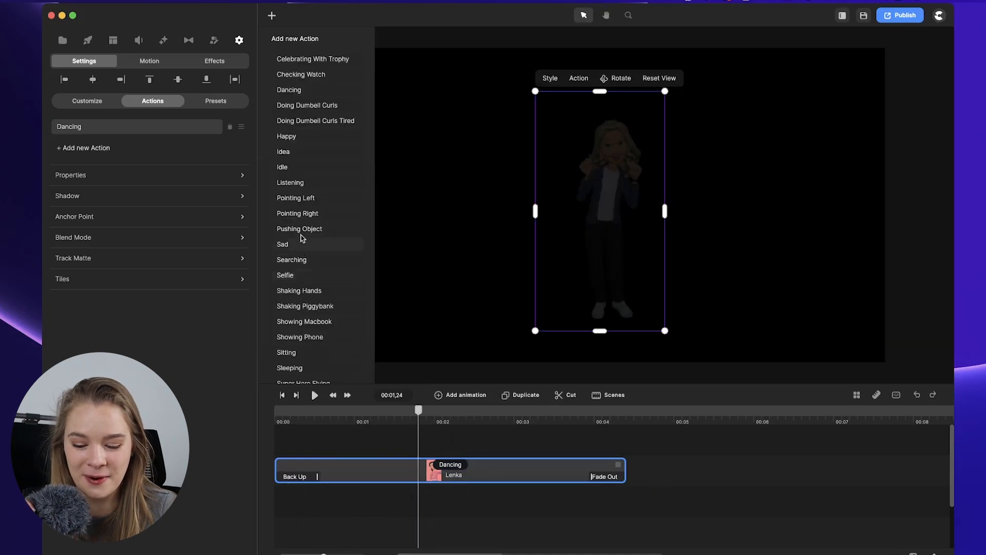
Add a Super Hero Thumbs Up action after Dancing for Lenka and play the scene.
{"action": "scroll", "coordinate": [311, 268], "scroll_direction": "down", "scroll_amount": 5}
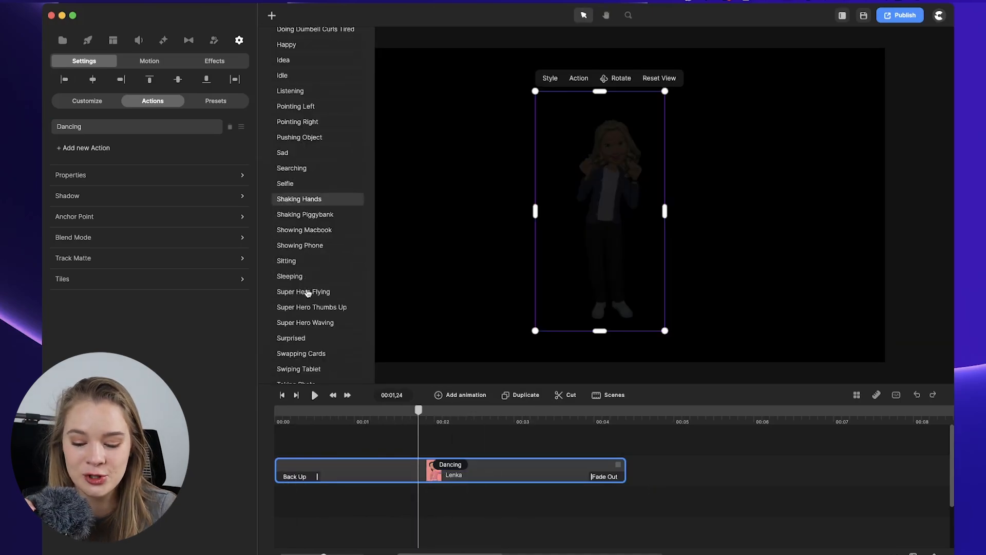
{"action": "scroll", "coordinate": [309, 292], "scroll_direction": "down", "scroll_amount": 3}
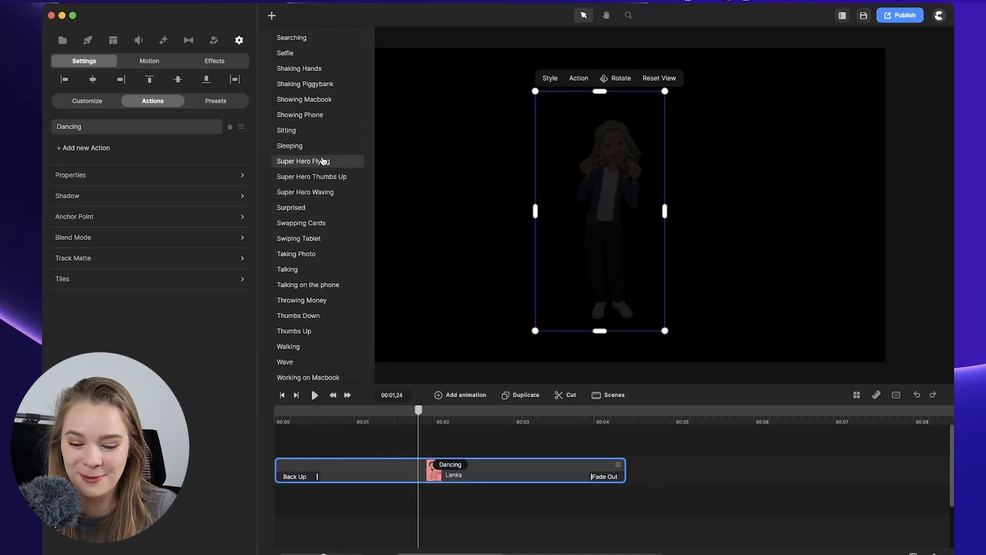
{"action": "left_click", "coordinate": [320, 176]}
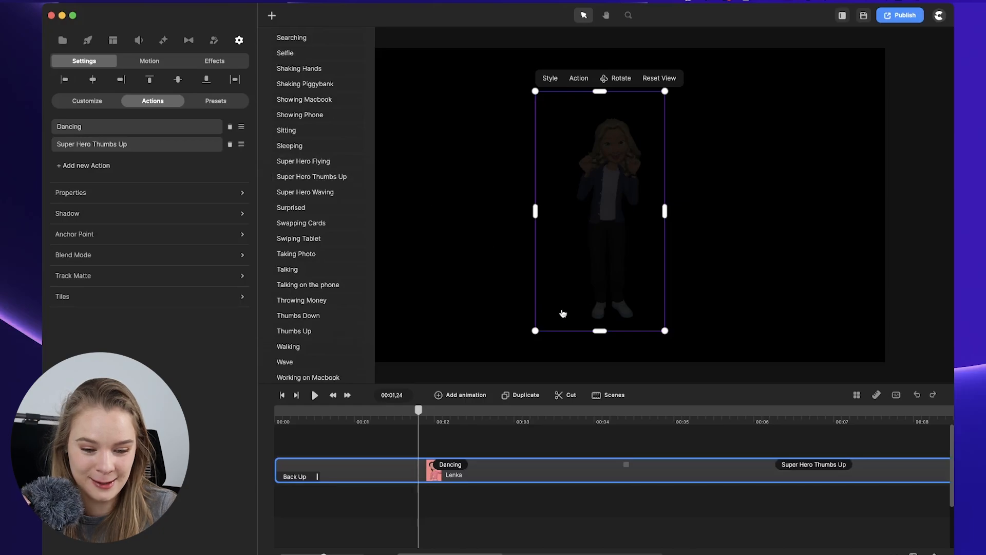
{"action": "key", "text": "space"}
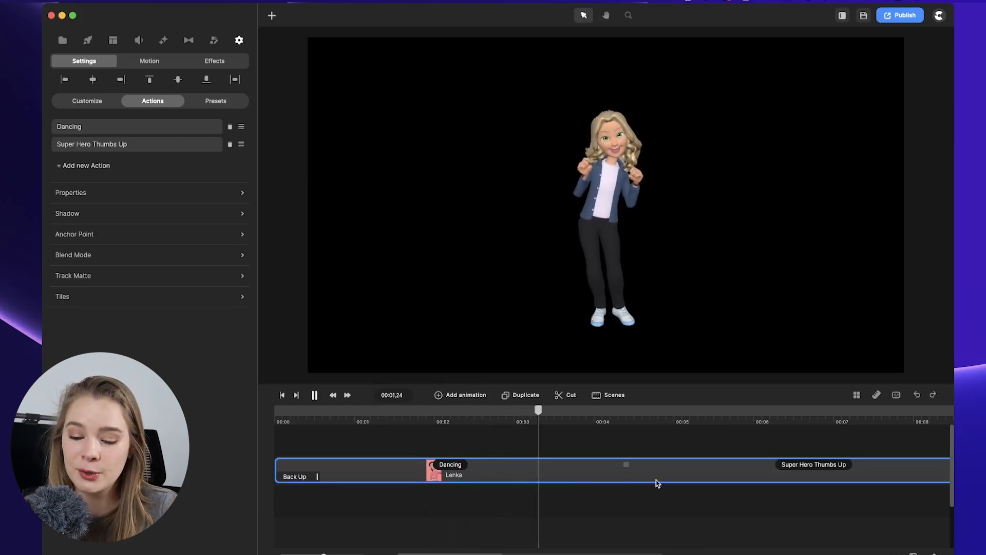
Try the Surprised, Angry and Confused facial expressions on the Super Hero Thumbs Up action, then reset it to None.
{"action": "left_click", "coordinate": [626, 465]}
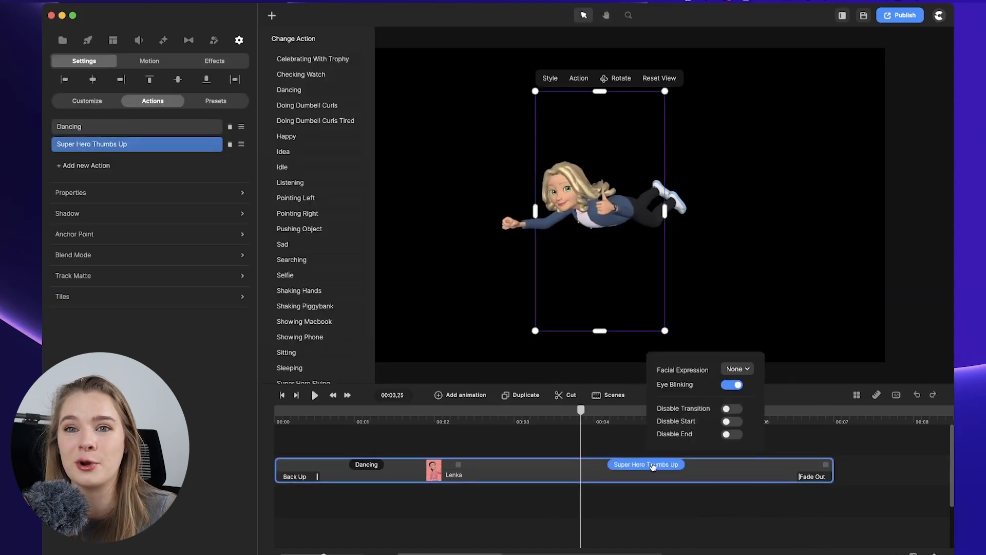
{"action": "left_click", "coordinate": [736, 369]}
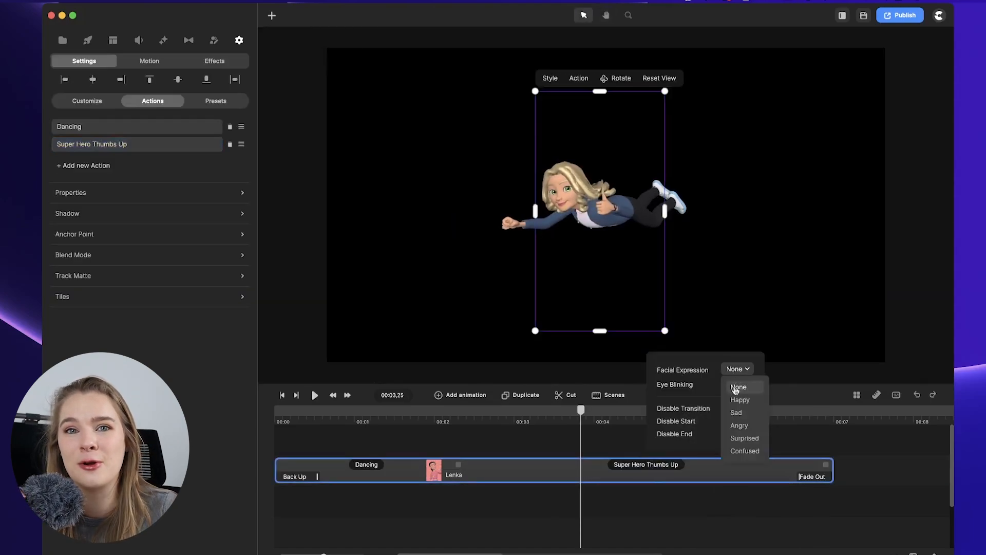
{"action": "left_click", "coordinate": [733, 437]}
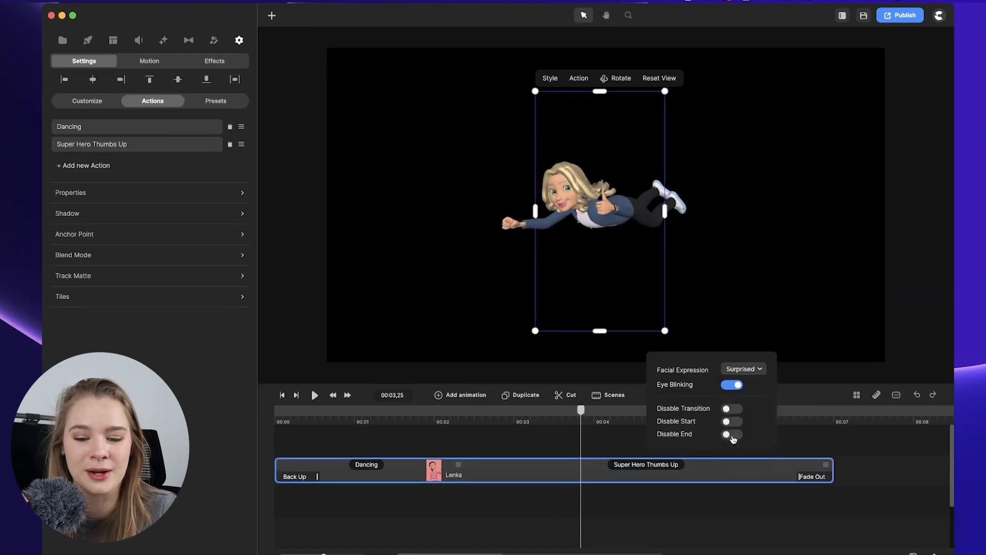
{"action": "left_click", "coordinate": [740, 370]}
{"action": "left_click", "coordinate": [737, 423]}
{"action": "left_click", "coordinate": [739, 370]}
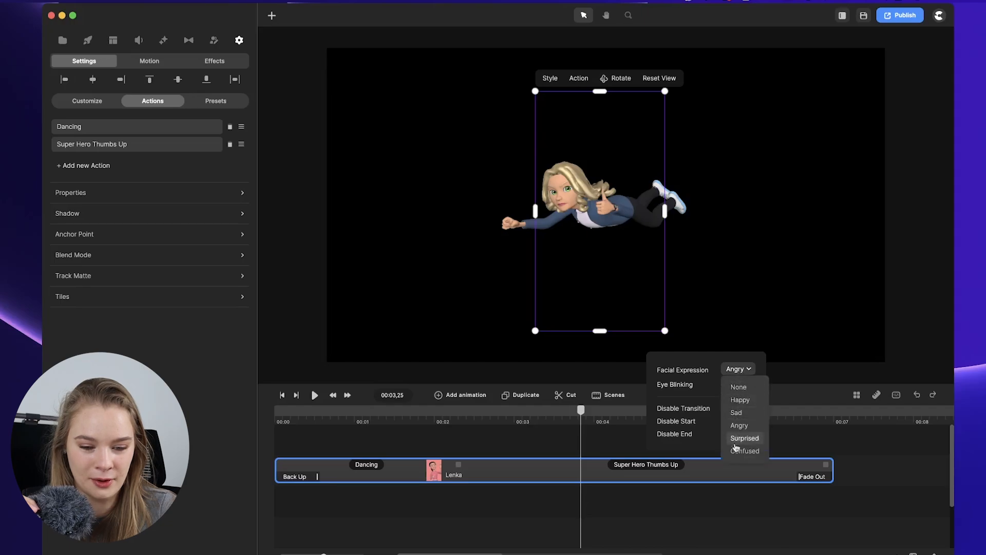
{"action": "left_click", "coordinate": [737, 452]}
{"action": "left_click", "coordinate": [733, 369]}
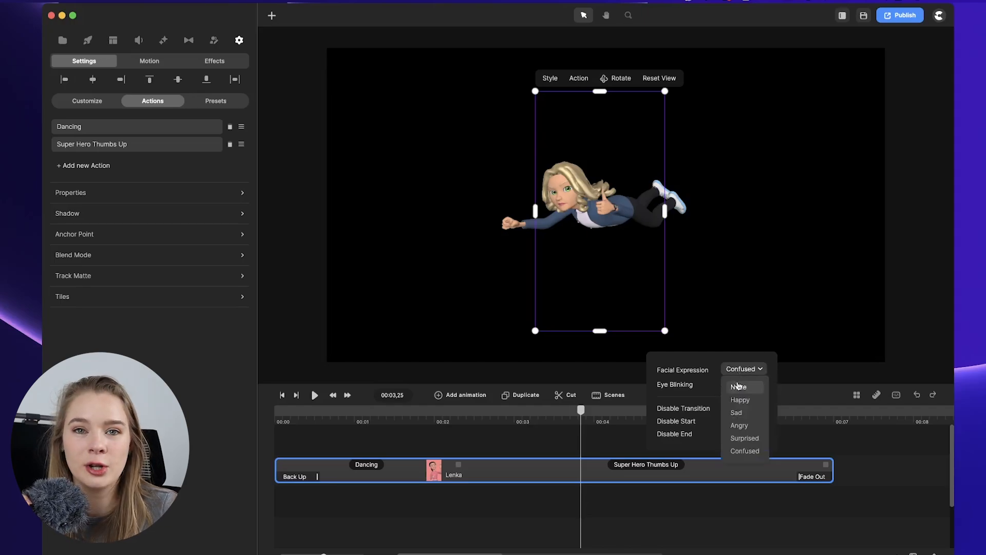
{"action": "left_click", "coordinate": [738, 386]}
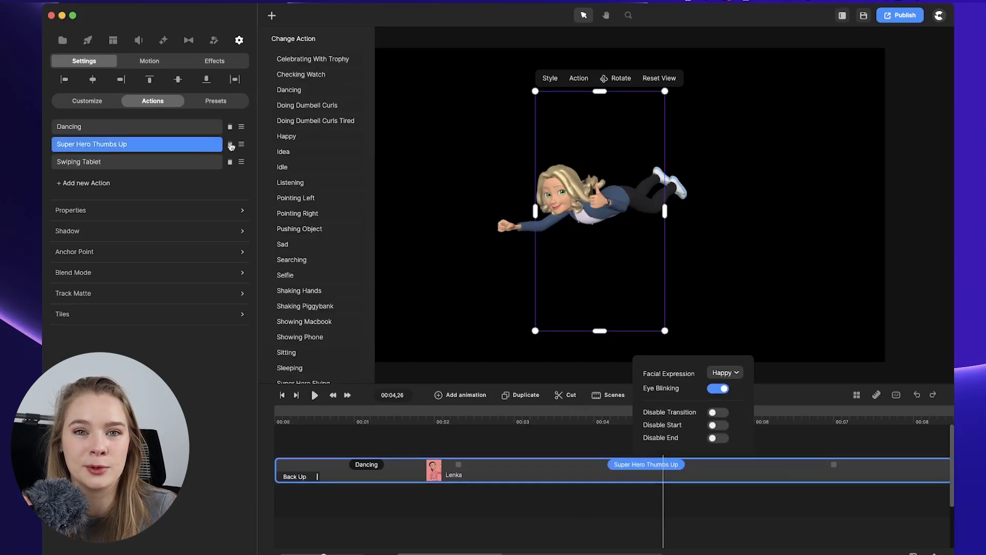
Delete the Super Hero Thumbs Up action and preview the scene from about one second.
{"action": "left_click", "coordinate": [231, 146]}
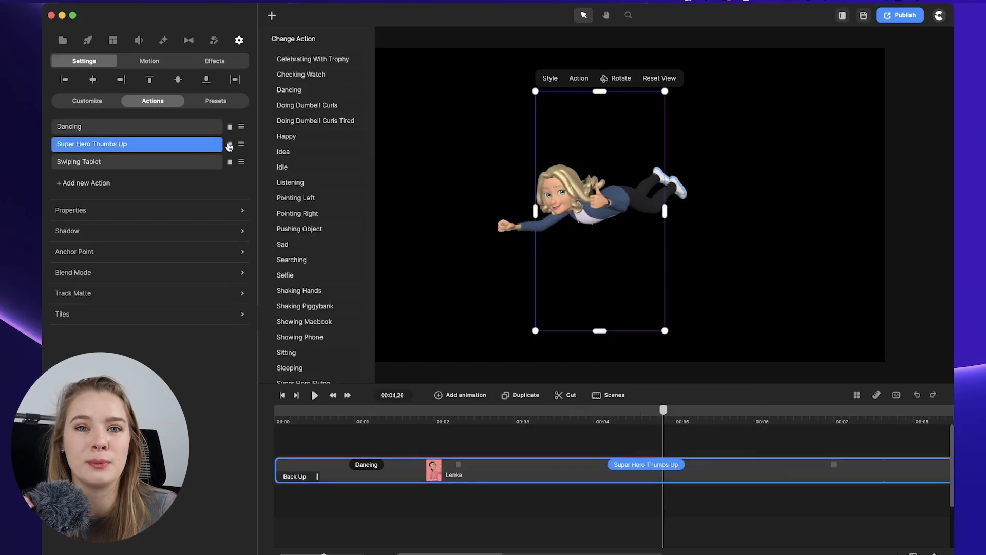
{"action": "left_click", "coordinate": [403, 417]}
{"action": "key", "text": "space"}
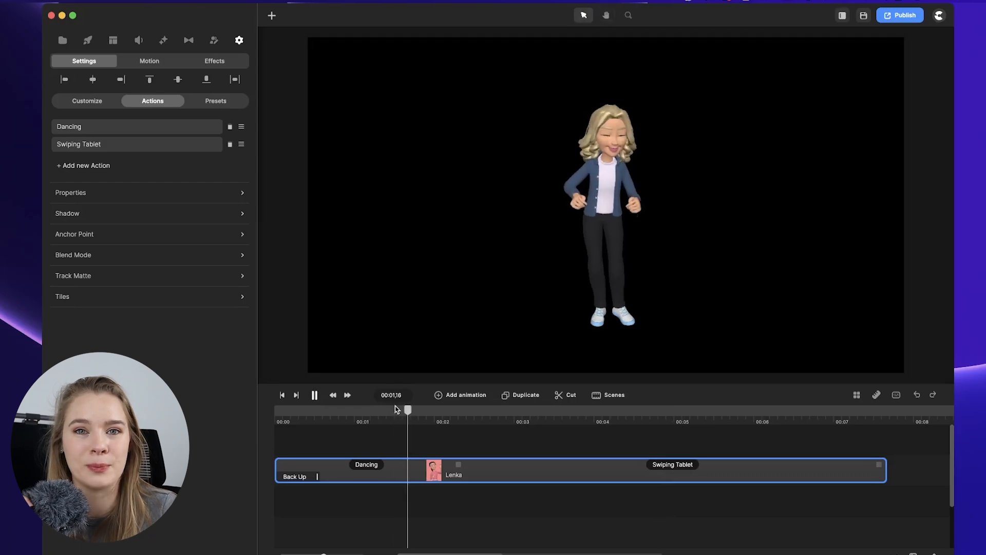
{"action": "left_click", "coordinate": [342, 414]}
{"action": "key", "text": "space"}
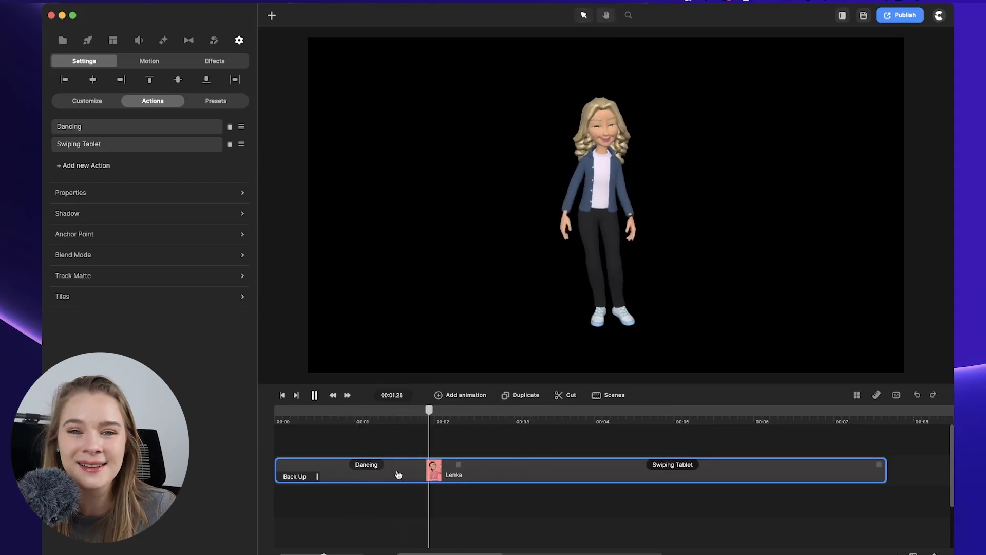
{"action": "key", "text": "space"}
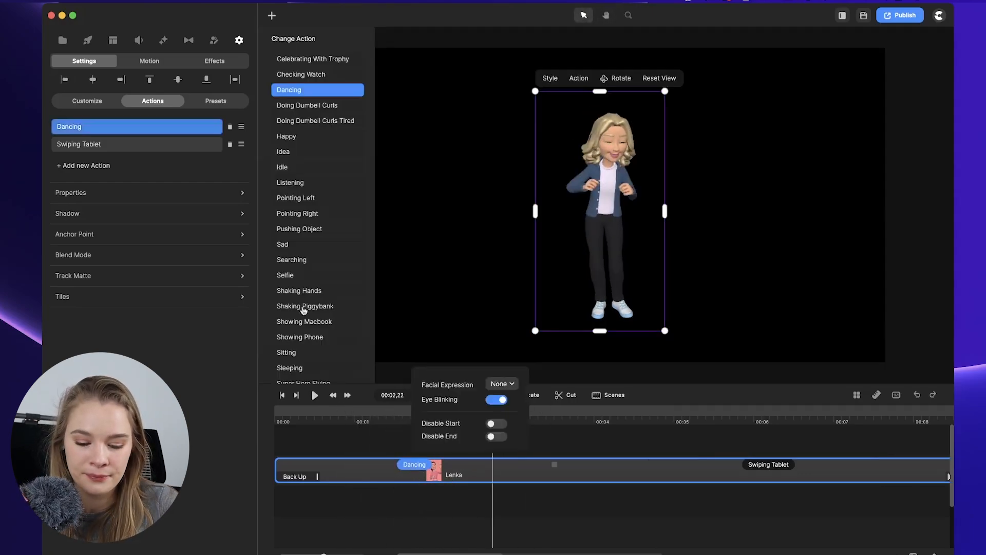
Delete the Dancing action and set the Swiping Tablet action's facial expression to None.
{"action": "left_click", "coordinate": [230, 127]}
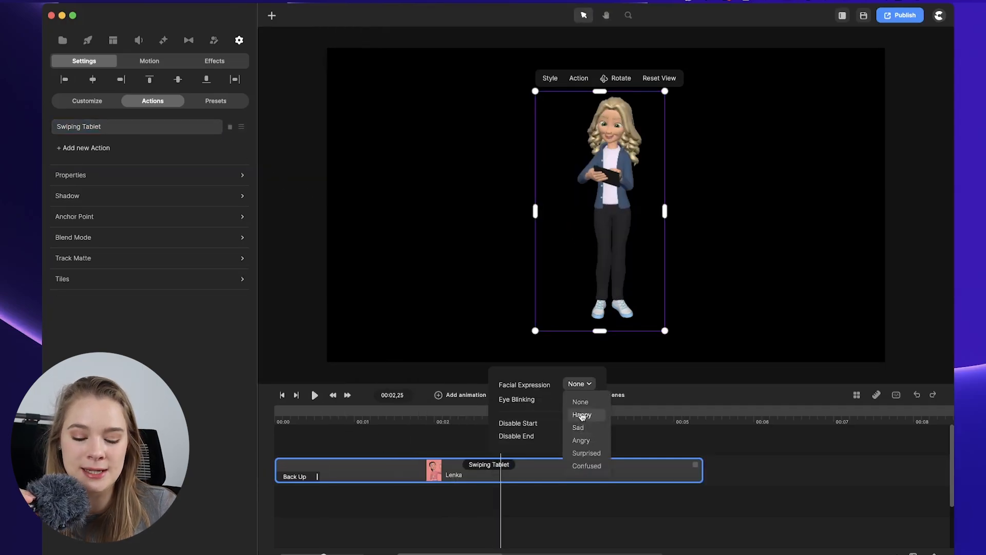
{"action": "left_click", "coordinate": [581, 413]}
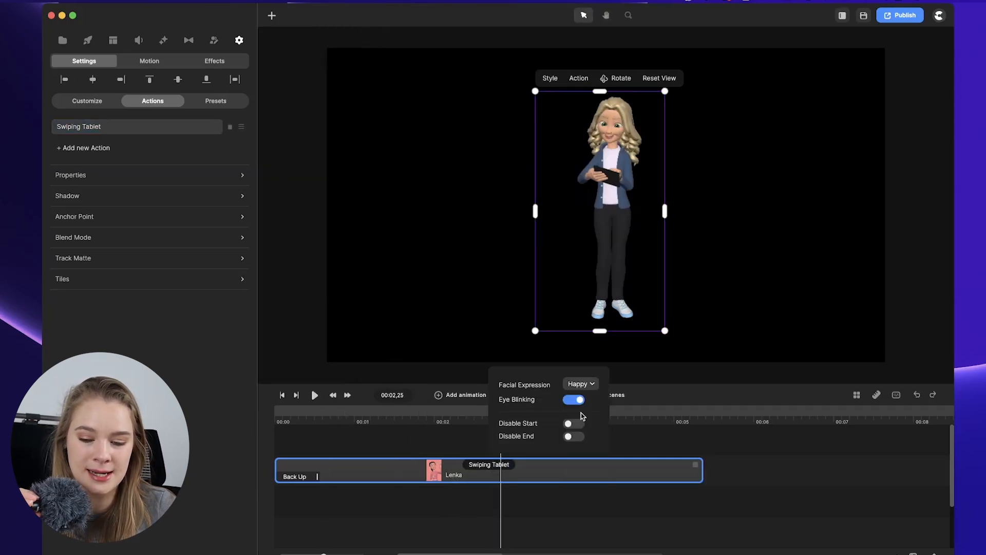
{"action": "left_click", "coordinate": [586, 384]}
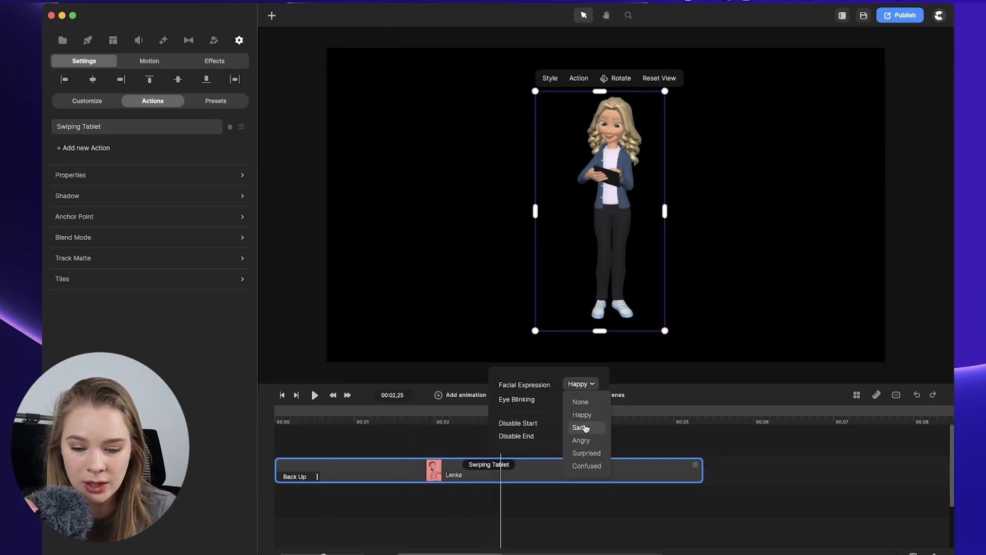
{"action": "left_click", "coordinate": [581, 402]}
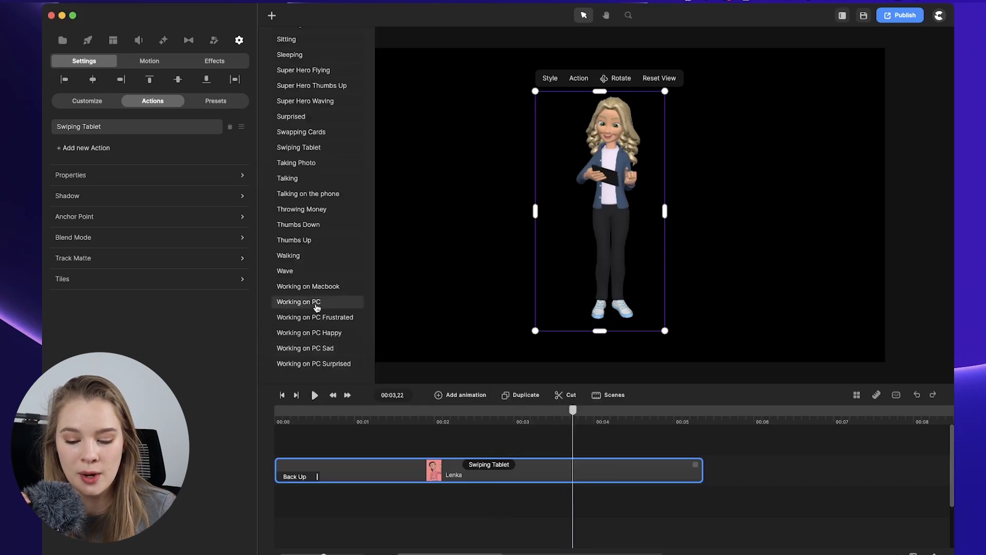
Add a Working on Macbook action to Lenka and play the scene.
{"action": "left_click", "coordinate": [321, 286]}
{"action": "key", "text": "space"}
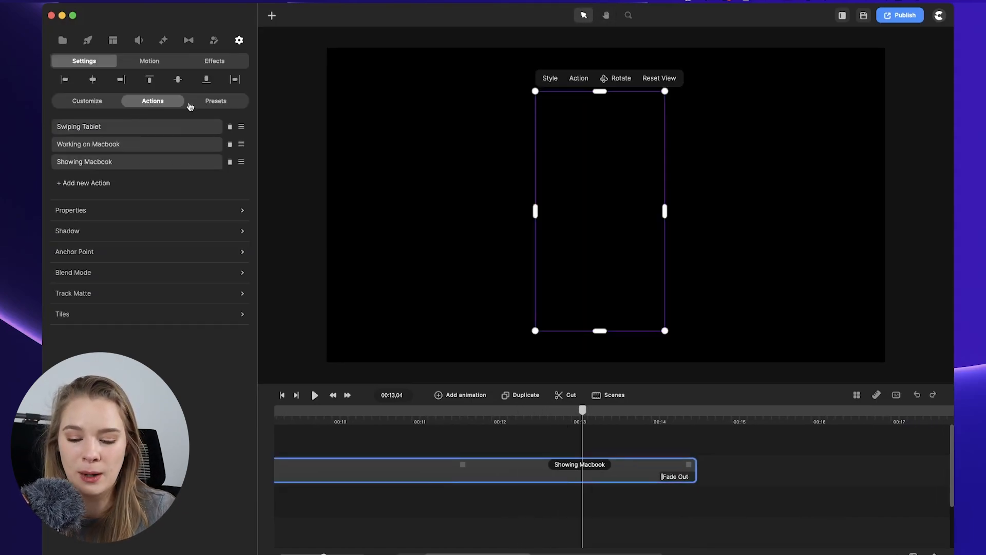
{"action": "left_click", "coordinate": [81, 100]}
{"action": "left_click", "coordinate": [99, 366]}
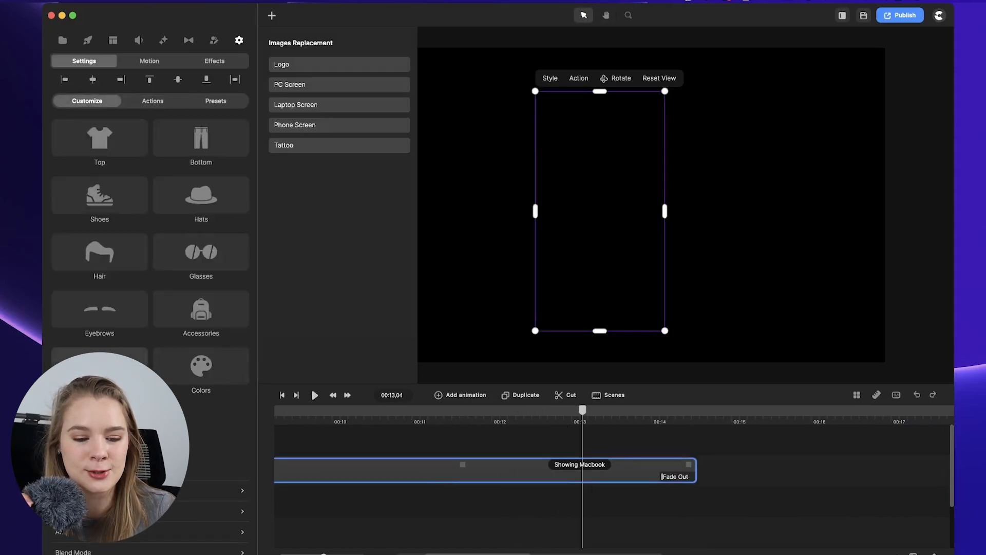
{"action": "left_click", "coordinate": [303, 66]}
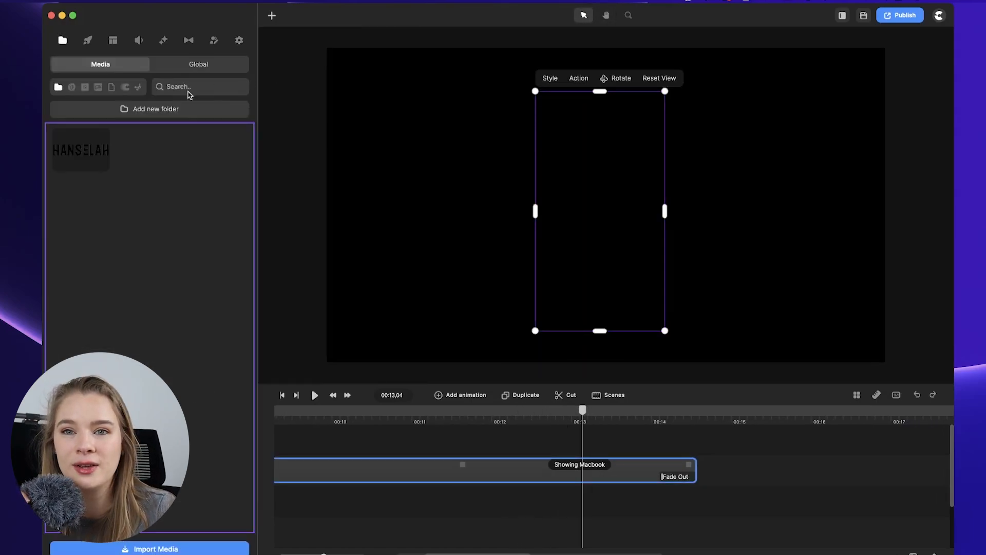
{"action": "left_click", "coordinate": [84, 148]}
{"action": "left_click", "coordinate": [303, 109]}
{"action": "left_click", "coordinate": [98, 145]}
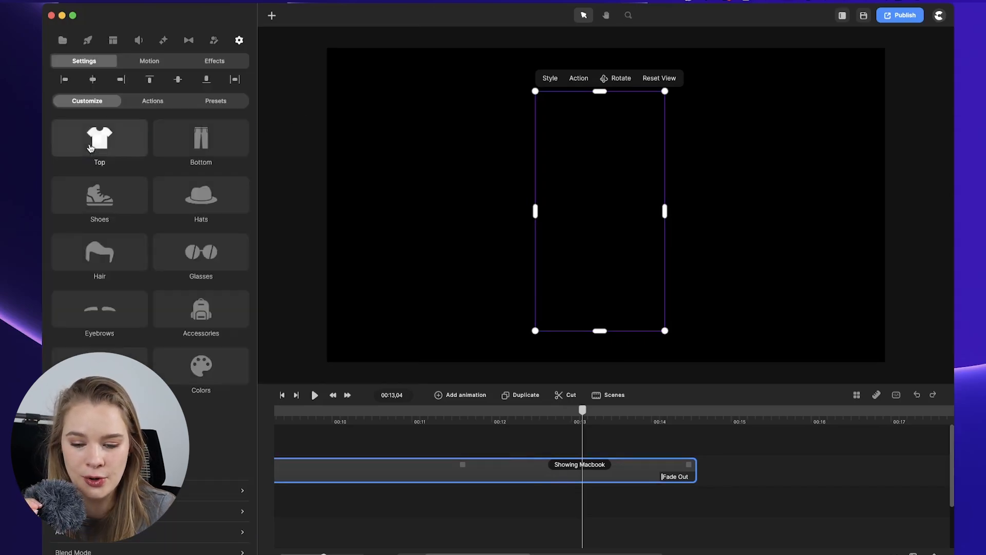
{"action": "left_click", "coordinate": [324, 67]}
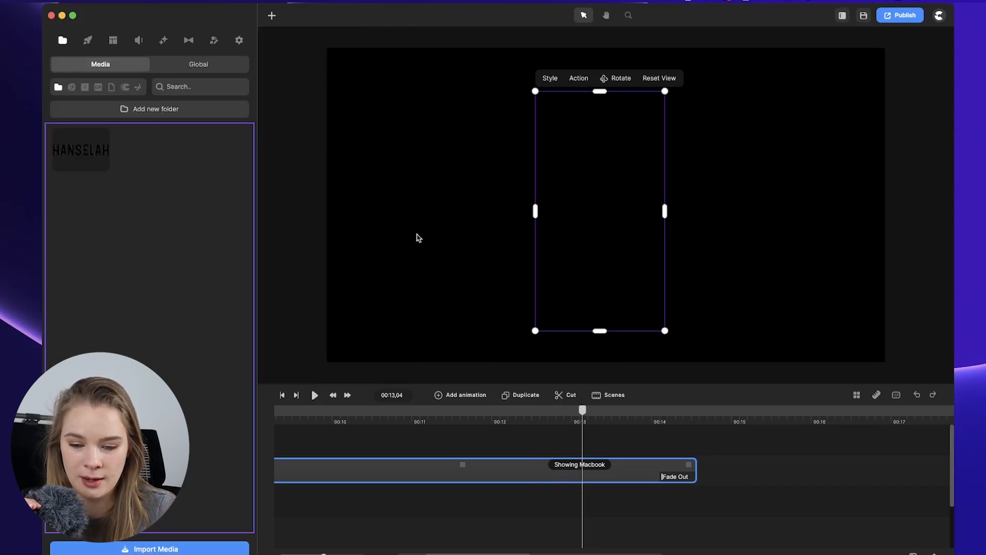
{"action": "left_click", "coordinate": [575, 450]}
{"action": "left_click", "coordinate": [521, 413]}
{"action": "key", "text": "space"}
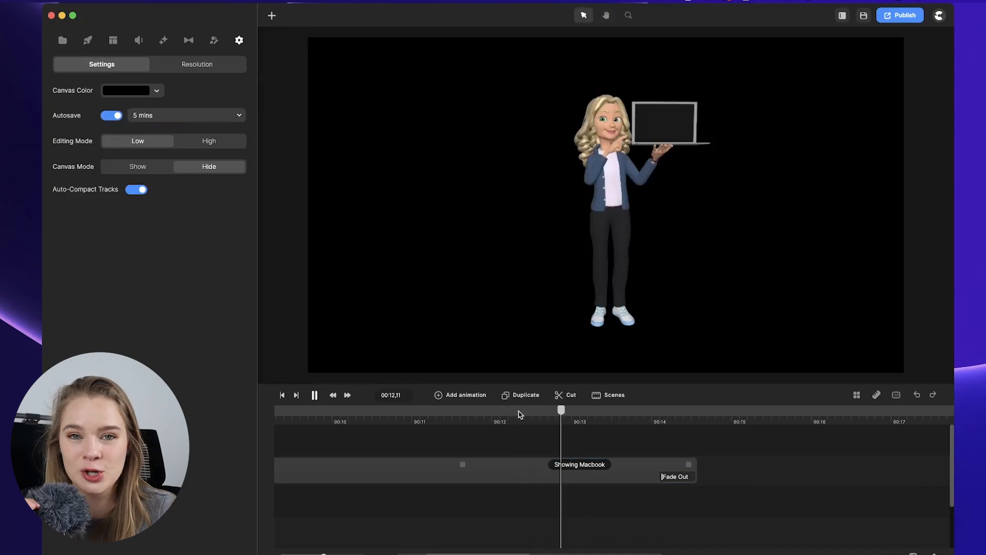
{"action": "key", "text": "space"}
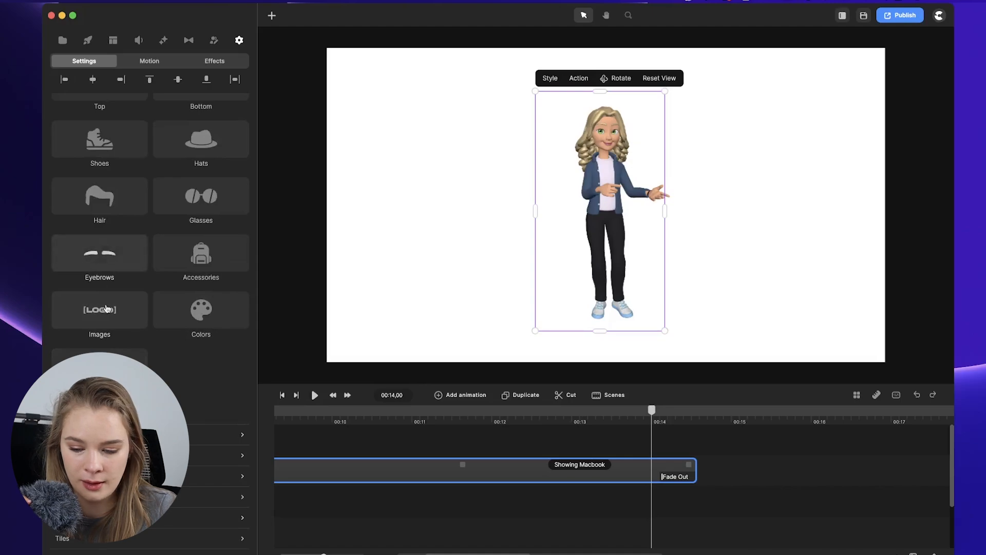
Change the Showing Macbook action to Talking on the phone and play the scene.
{"action": "left_click", "coordinate": [111, 319]}
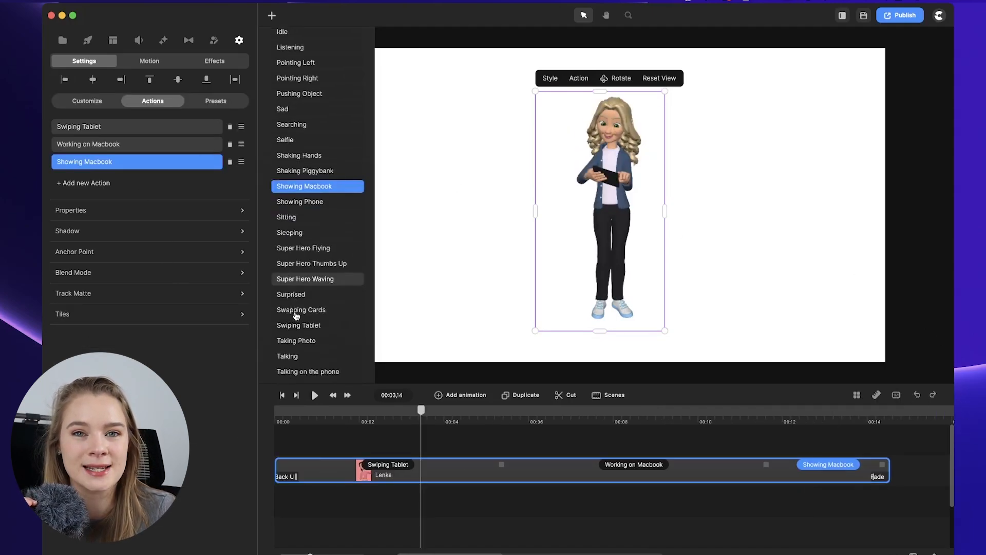
{"action": "scroll", "coordinate": [296, 316], "scroll_direction": "down", "scroll_amount": 5}
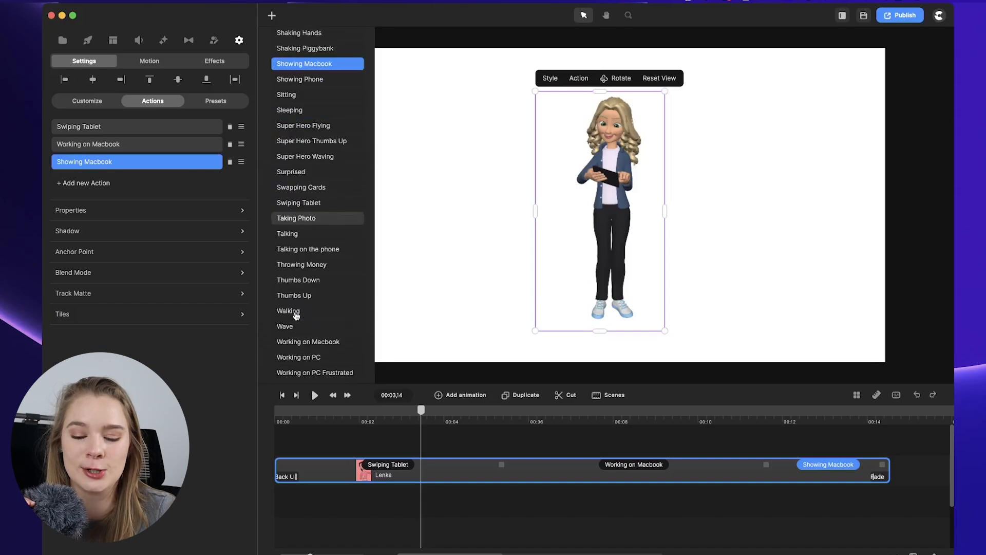
{"action": "scroll", "coordinate": [296, 316], "scroll_direction": "down", "scroll_amount": 2}
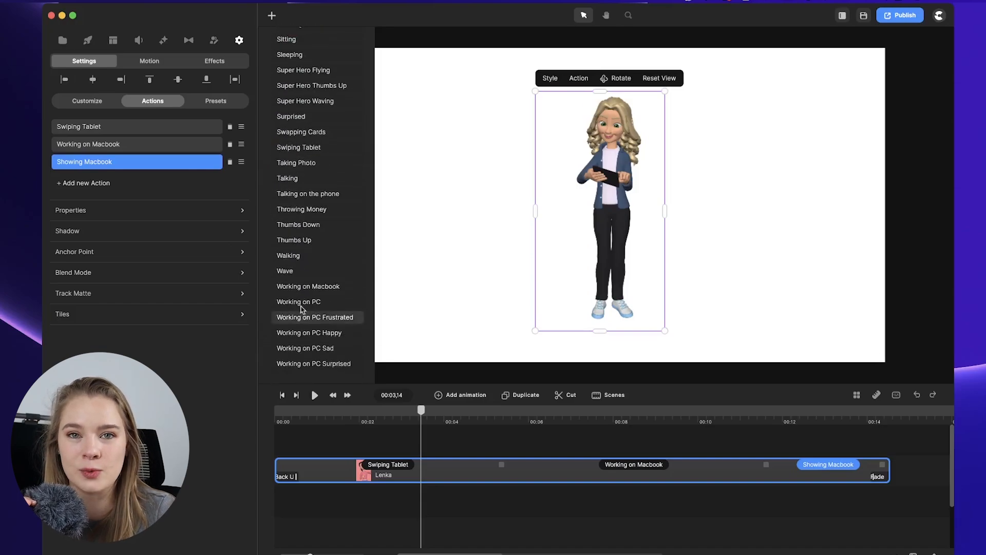
{"action": "left_click", "coordinate": [306, 199]}
{"action": "key", "text": "space"}
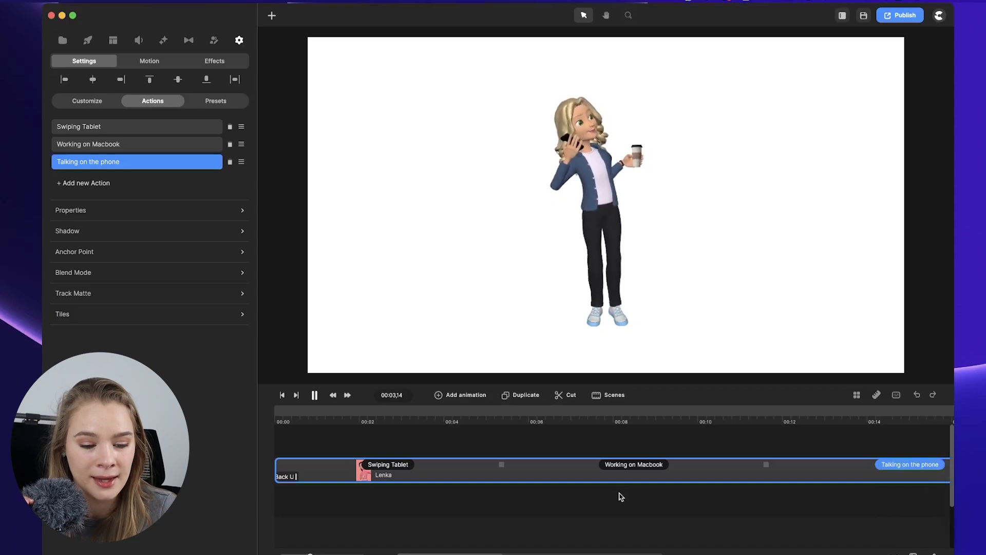
Open Lenka's exit animations and pick the Right position exit.
{"action": "key", "text": "space"}
{"action": "left_click", "coordinate": [563, 495]}
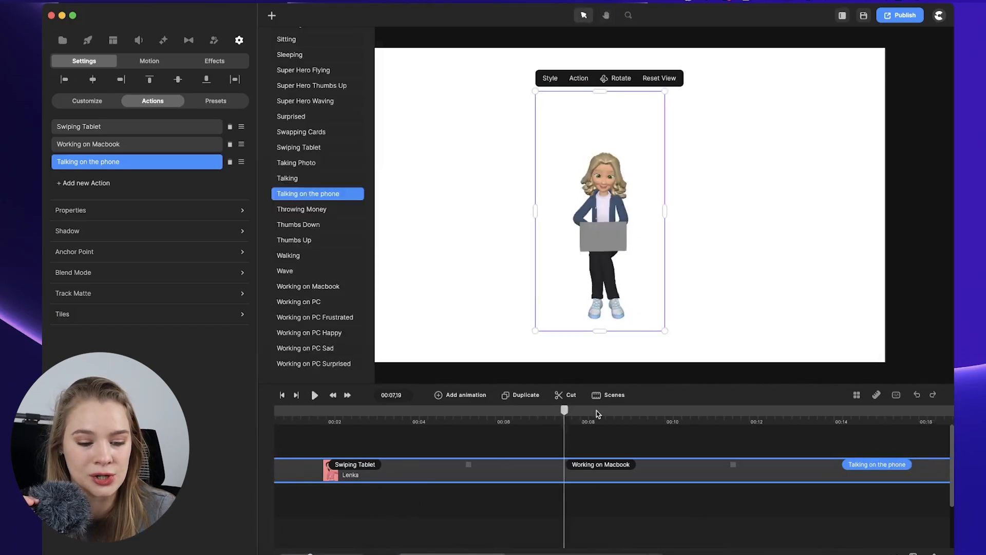
{"action": "scroll", "coordinate": [563, 495], "scroll_direction": "right", "scroll_amount": 3}
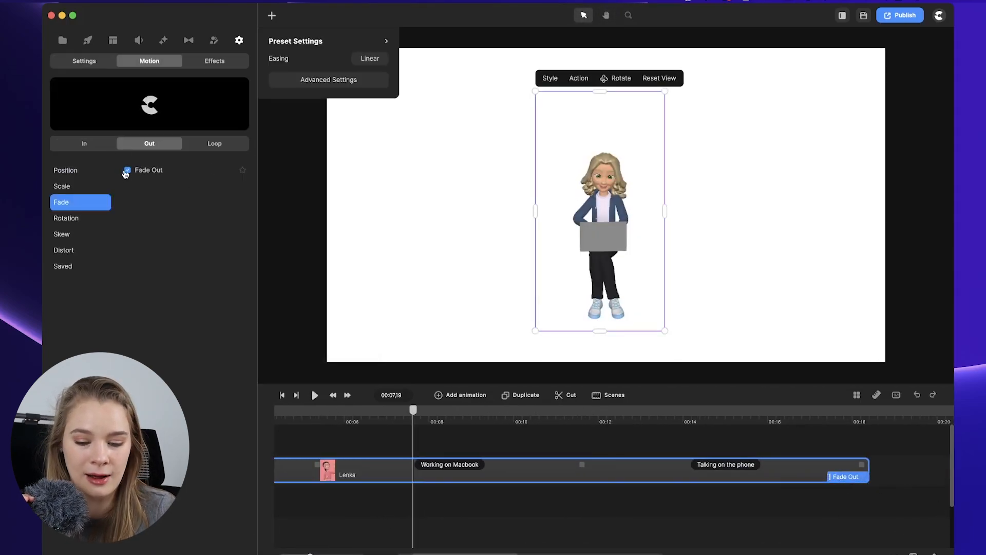
{"action": "left_click", "coordinate": [62, 186]}
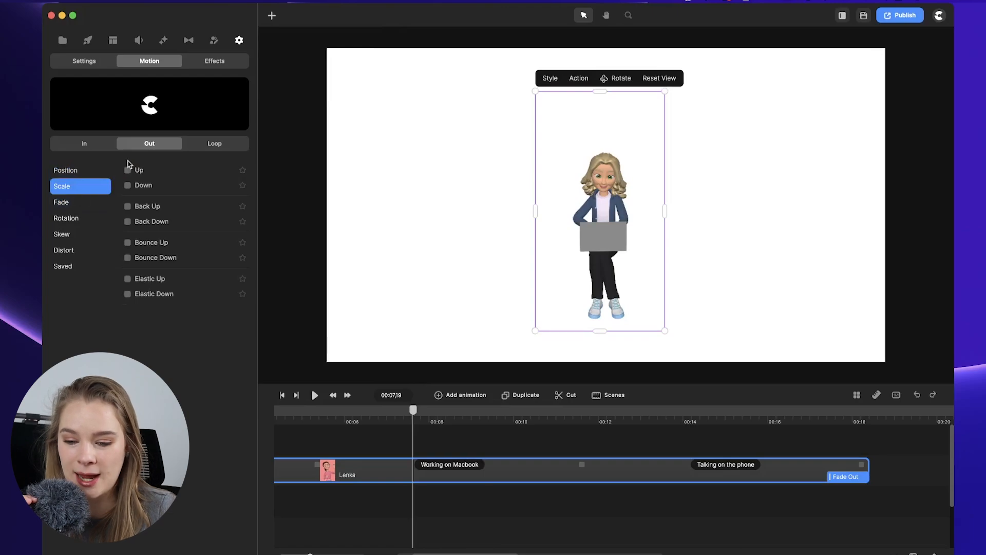
{"action": "left_click", "coordinate": [76, 143]}
{"action": "left_click", "coordinate": [126, 146]}
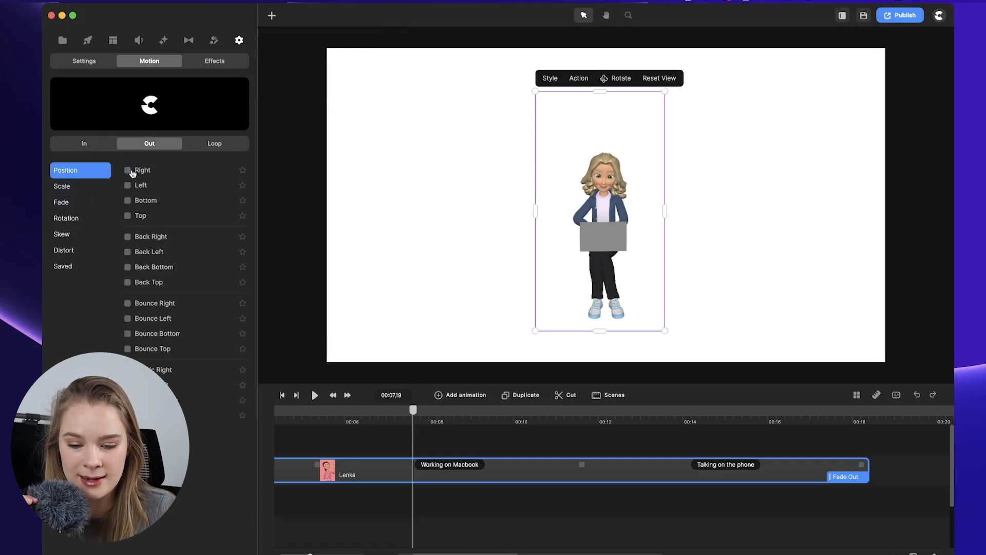
{"action": "left_click", "coordinate": [128, 171]}
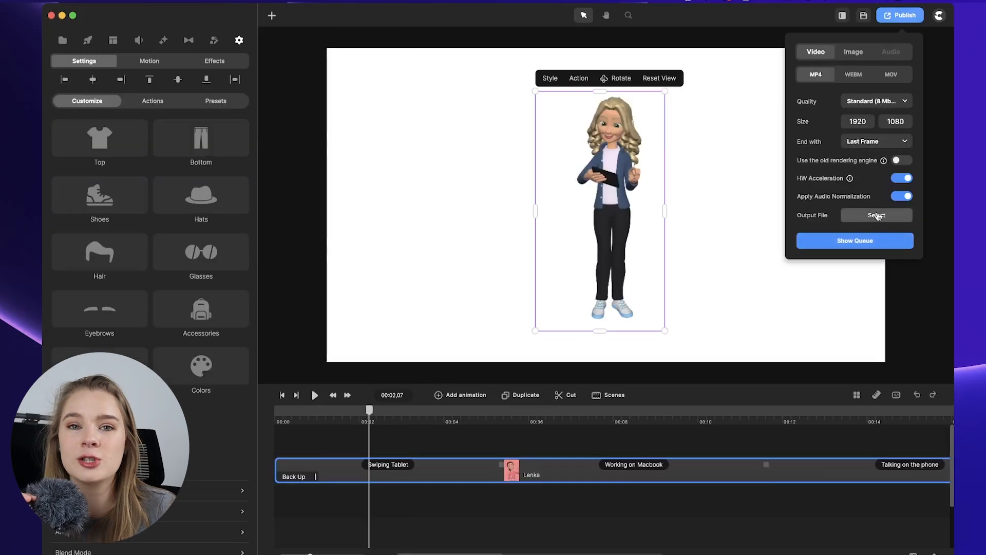
Export the video as MP4 named hannah.mp4 in the branding folder.
{"action": "left_click", "coordinate": [845, 215]}
{"action": "type", "text": "han"}
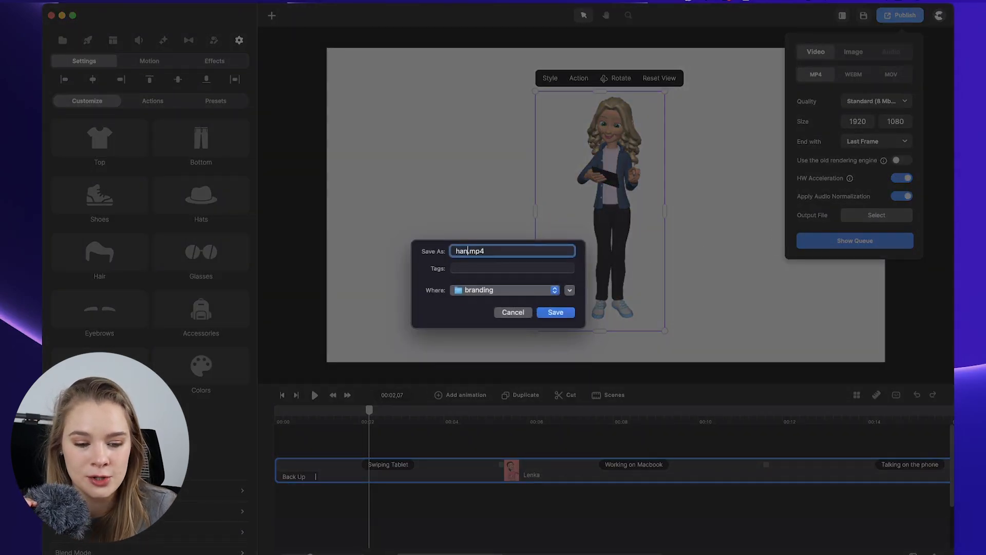
{"action": "type", "text": "nah"}
{"action": "key", "text": "Return"}
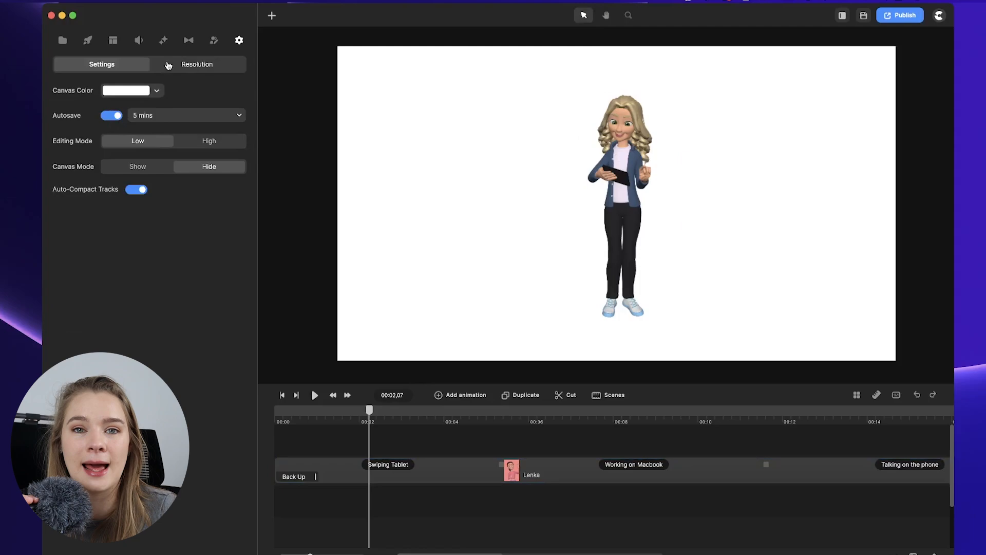
{"action": "left_click", "coordinate": [168, 66]}
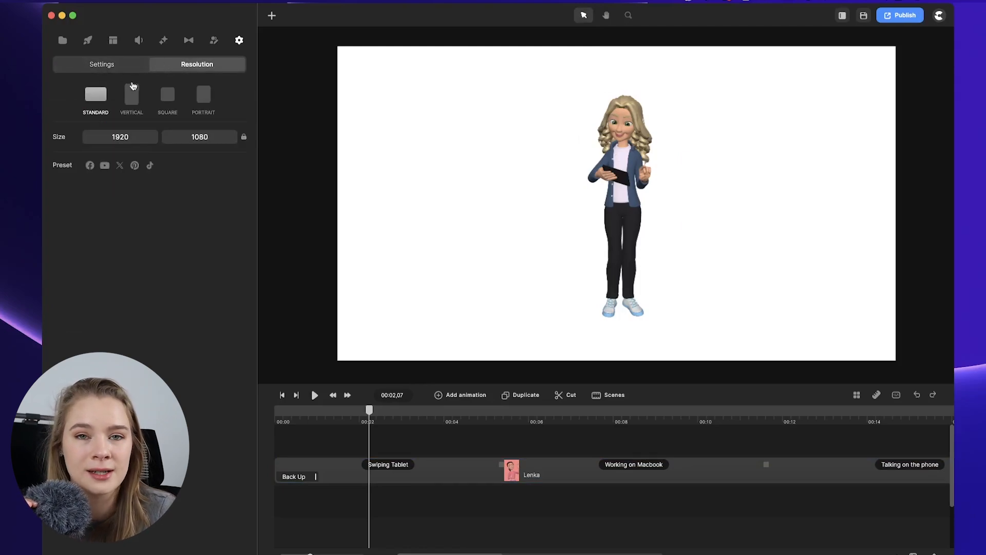
Try the vertical, portrait and square resolution presets, ending on the standard 1920 × 1080 canvas.
{"action": "left_click", "coordinate": [132, 93]}
{"action": "left_click", "coordinate": [99, 90]}
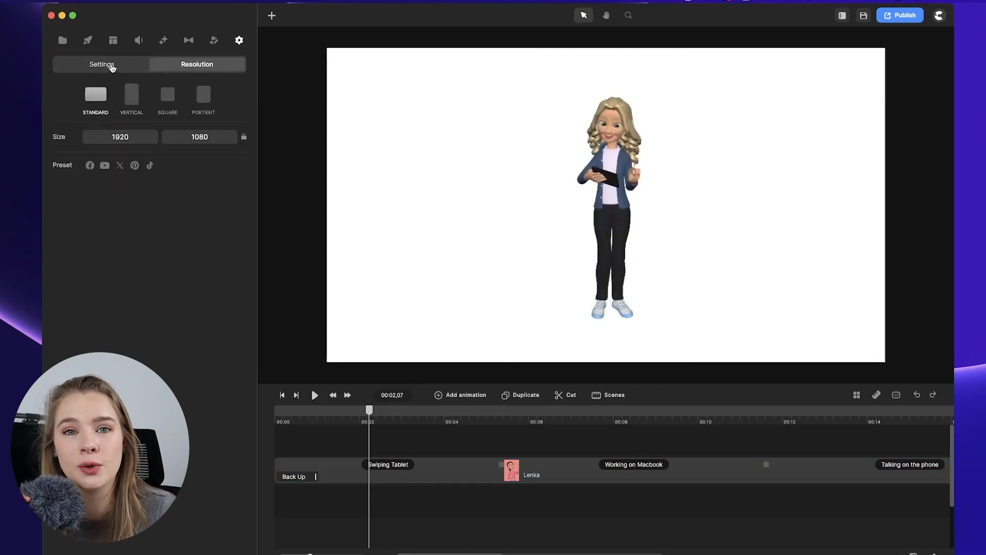
{"action": "left_click", "coordinate": [111, 65]}
{"action": "left_click", "coordinate": [191, 67]}
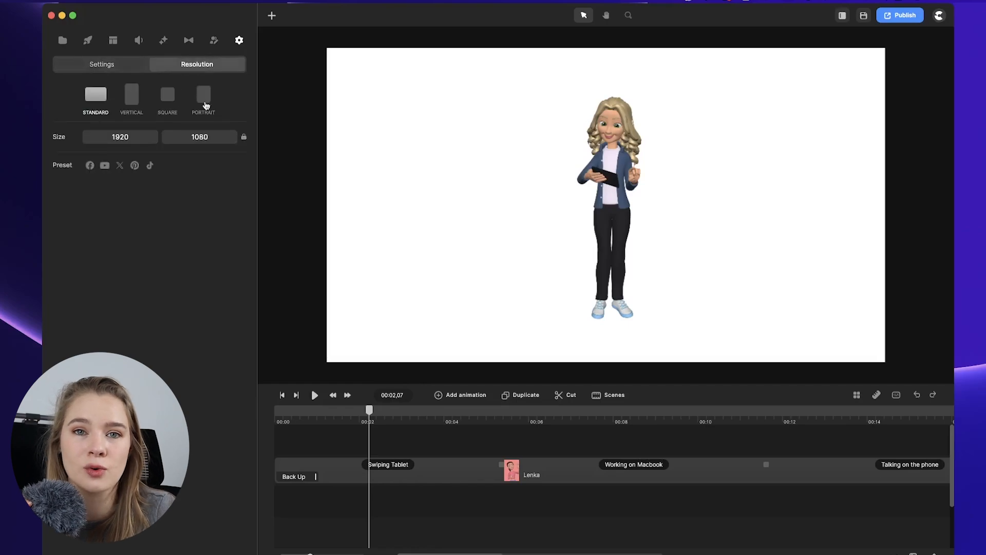
{"action": "left_click", "coordinate": [203, 101]}
{"action": "left_click", "coordinate": [167, 97]}
{"action": "left_click", "coordinate": [133, 98]}
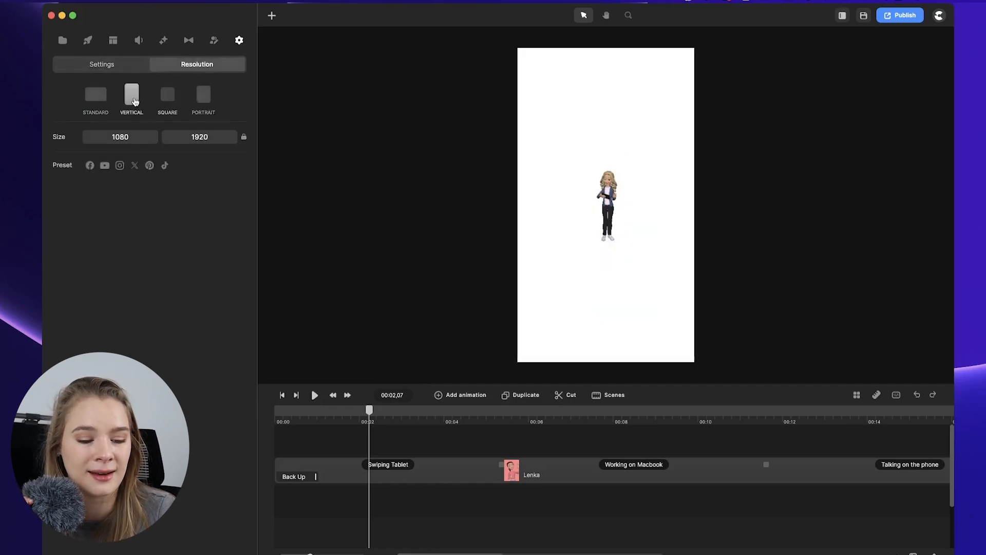
{"action": "left_click", "coordinate": [96, 95]}
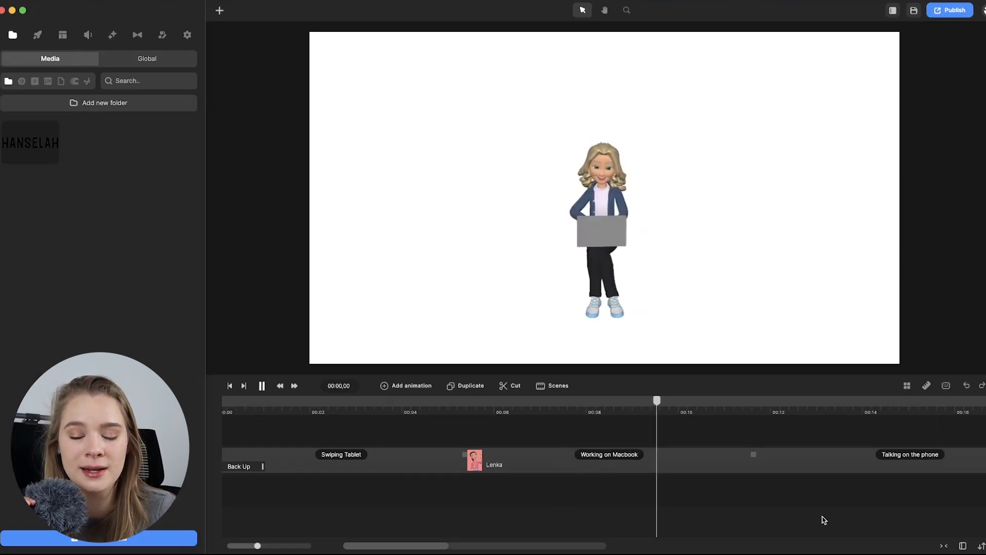
Save the current project.
{"action": "scroll", "coordinate": [816, 514], "scroll_direction": "right", "scroll_amount": 5}
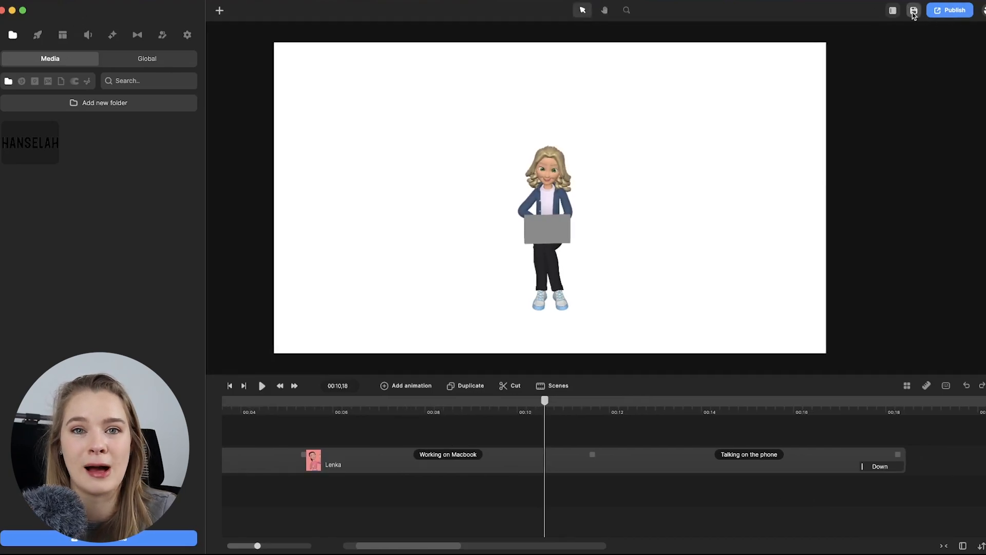
{"action": "left_click", "coordinate": [944, 12]}
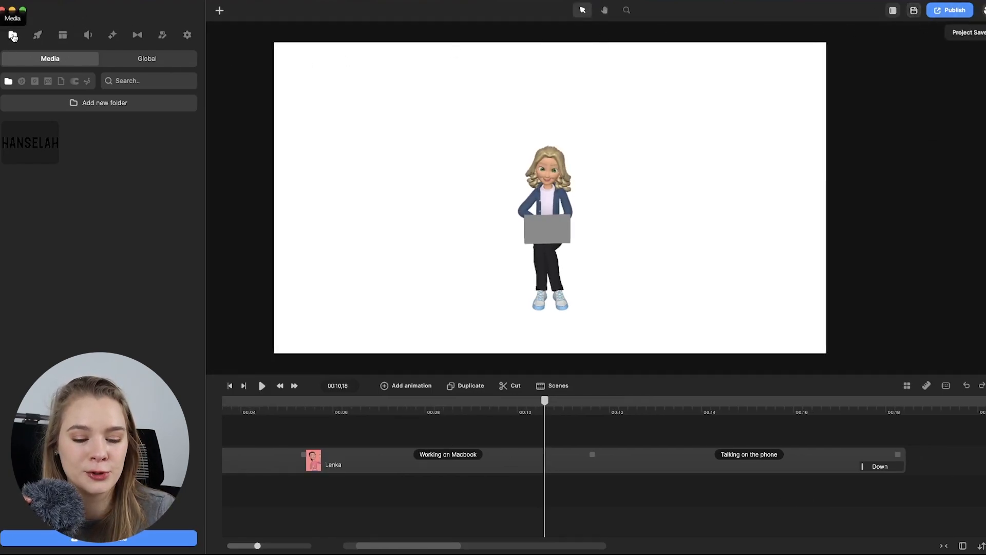
{"action": "left_click", "coordinate": [39, 35]}
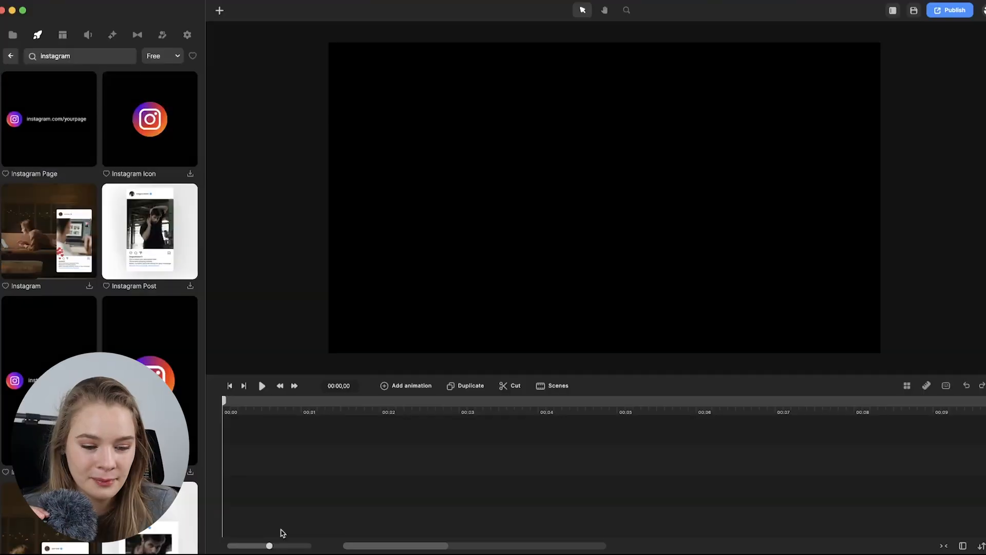
Add the Instagram Page template to the timeline and play it.
{"action": "left_click", "coordinate": [243, 450]}
{"action": "left_click_drag", "start_coordinate": [243, 450], "coordinate": [244, 452]}
{"action": "key", "text": "space"}
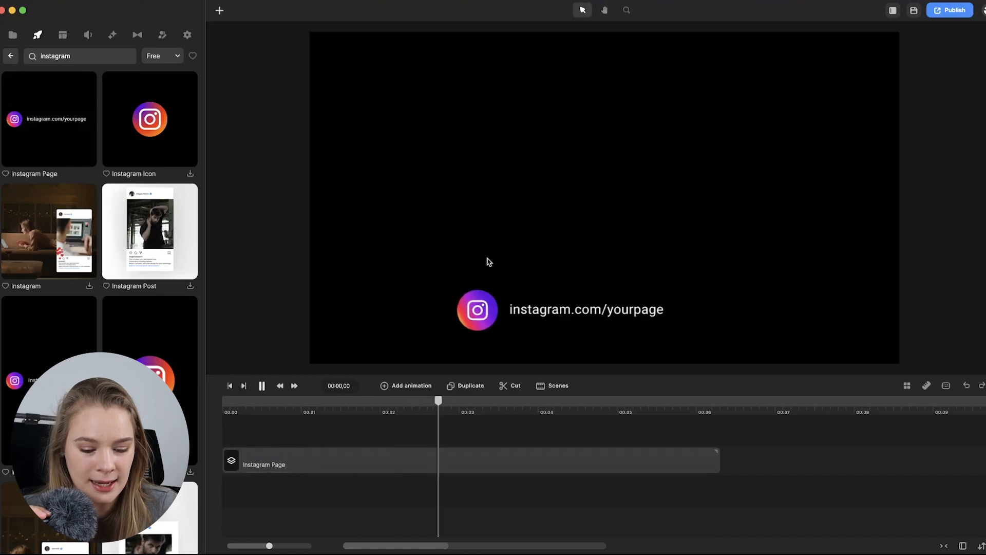
{"action": "key", "text": "space"}
Open the Instagram Page group's text and replace it with han_selah.
{"action": "left_click", "coordinate": [531, 310]}
{"action": "left_click", "coordinate": [492, 270]}
{"action": "double_click", "coordinate": [406, 203]}
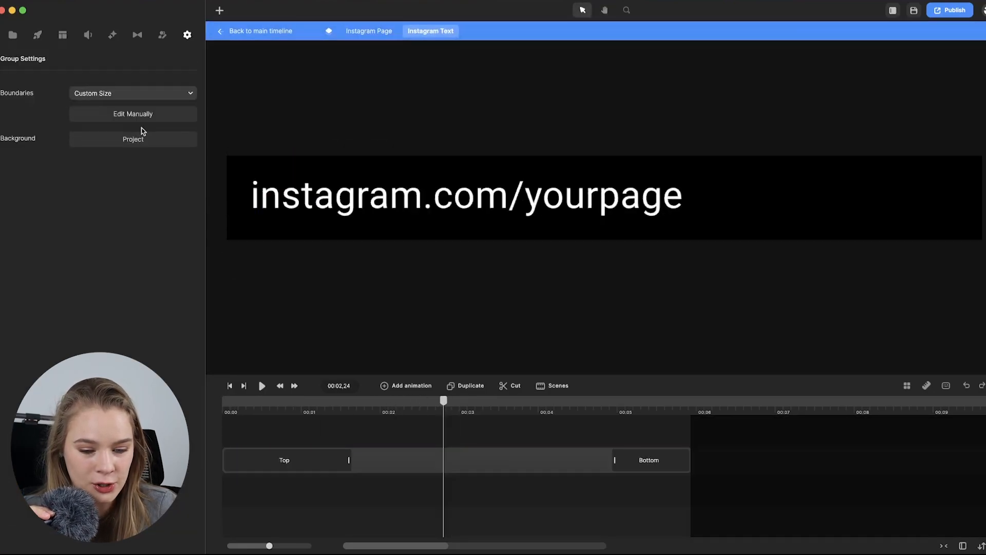
{"action": "double_click", "coordinate": [416, 205]}
{"action": "type", "text": "han_sel"}
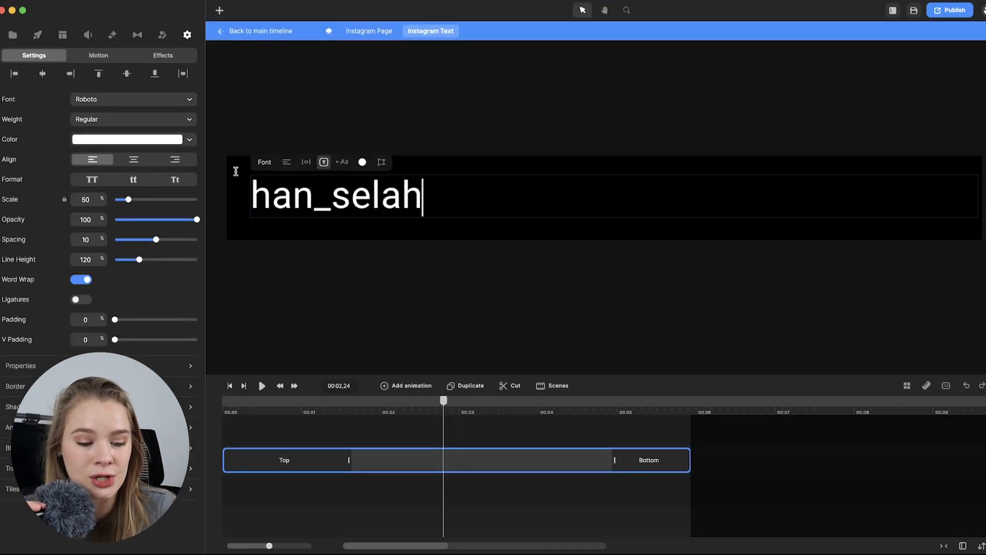
{"action": "type", "text": "ah"}
Set the han_selah text's font to Bebas Neue and play the template.
{"action": "left_click", "coordinate": [123, 99]}
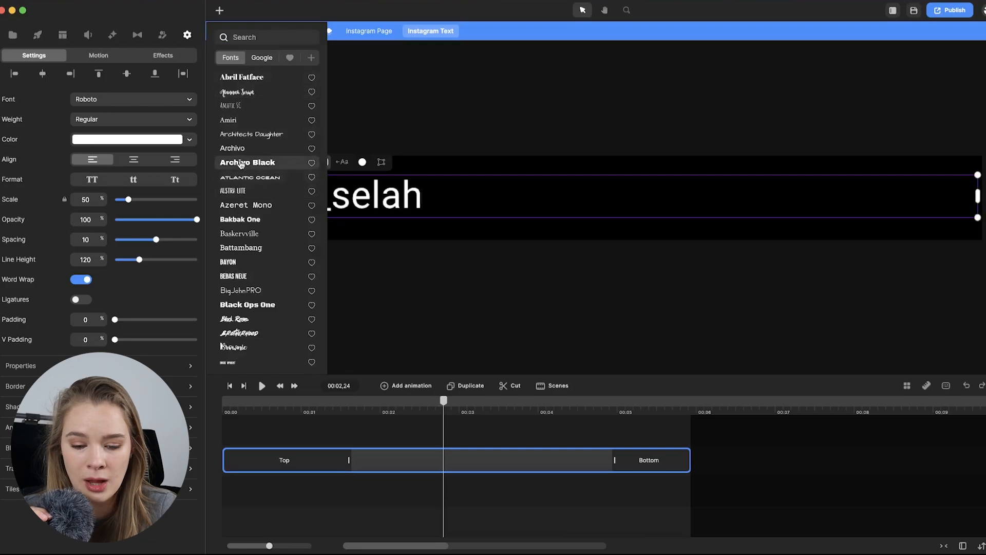
{"action": "left_click", "coordinate": [241, 275]}
{"action": "left_click", "coordinate": [463, 300]}
{"action": "key", "text": "space"}
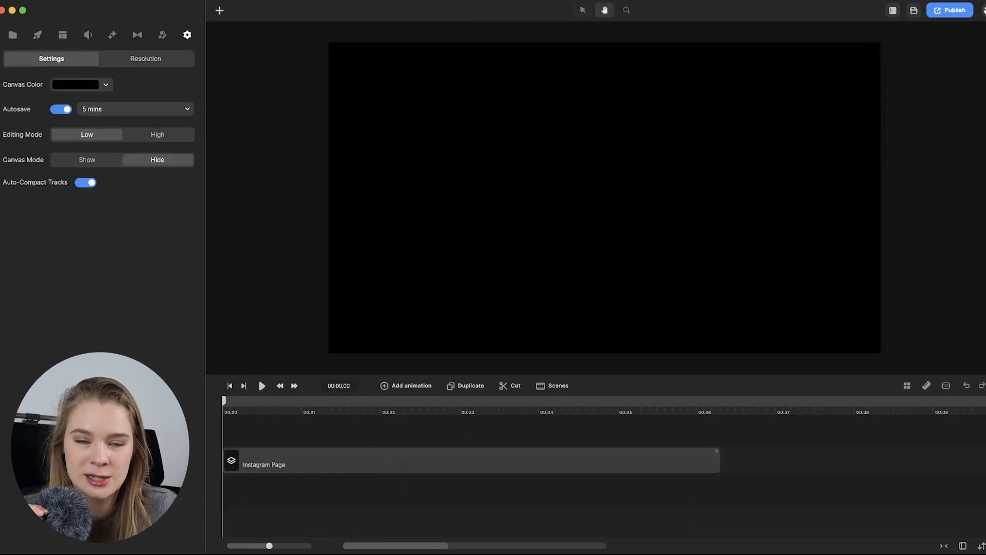
{"action": "key", "text": "space"}
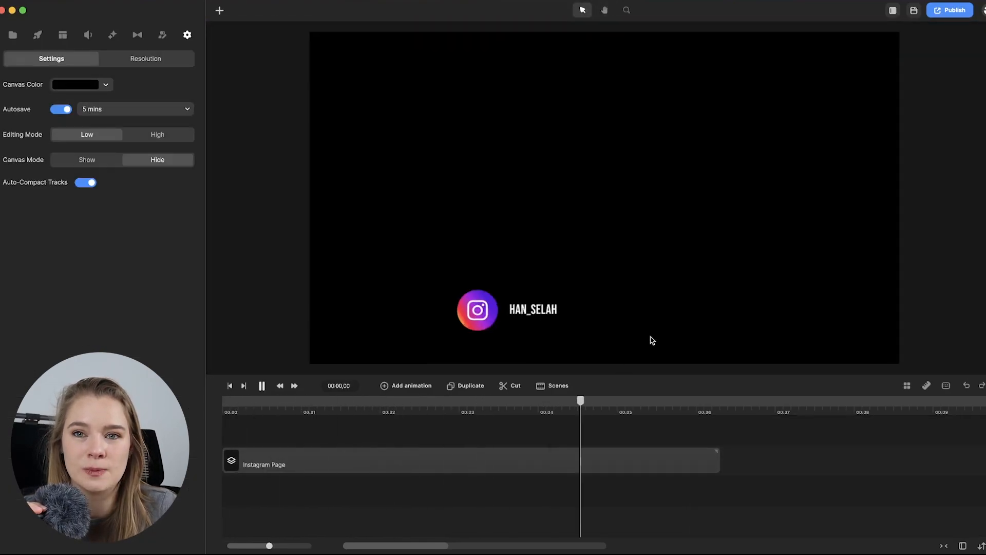
Export the Instagram Page as an MP4 named insta_caps.mp4 in the branding folder.
{"action": "double_click", "coordinate": [276, 462]}
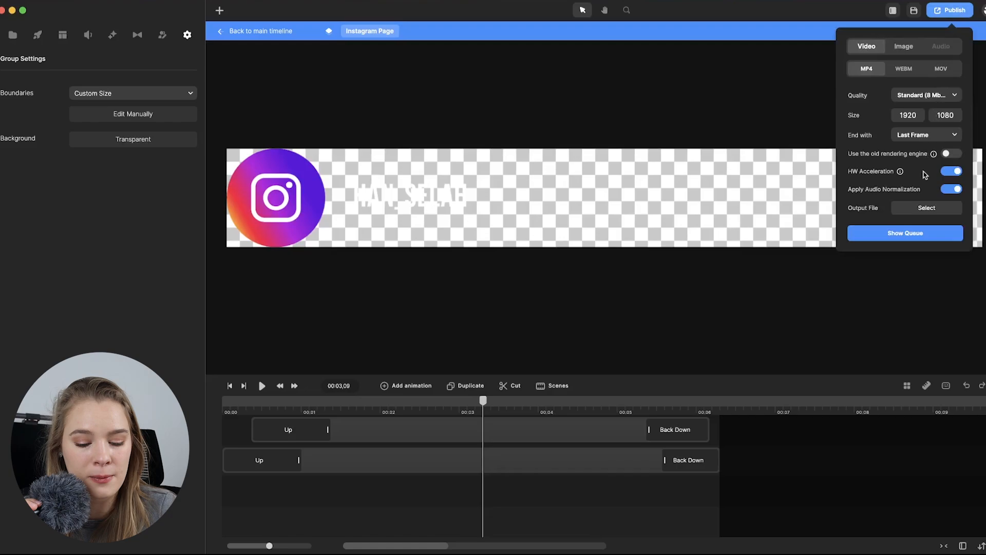
{"action": "left_click", "coordinate": [926, 208]}
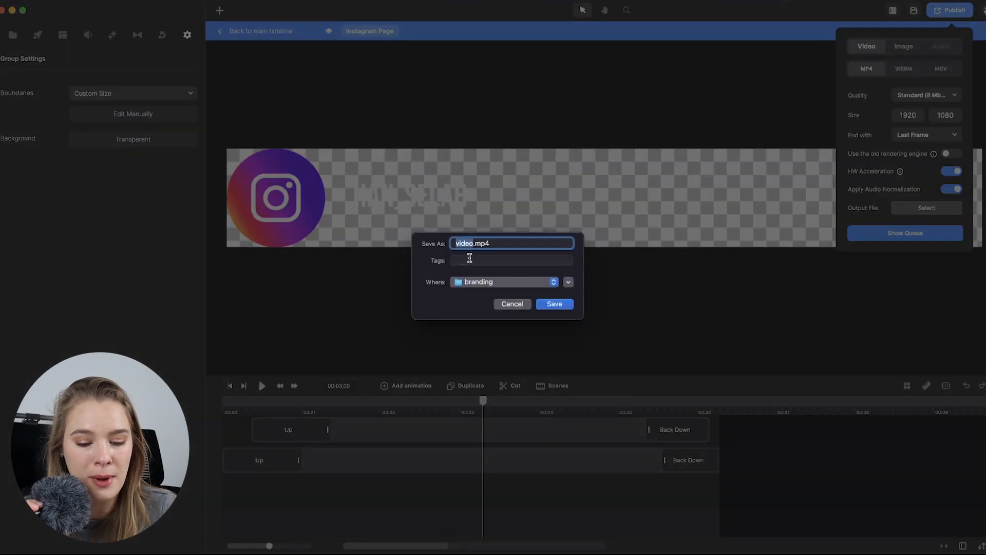
{"action": "type", "text": "insta_caps"}
{"action": "key", "text": "Return"}
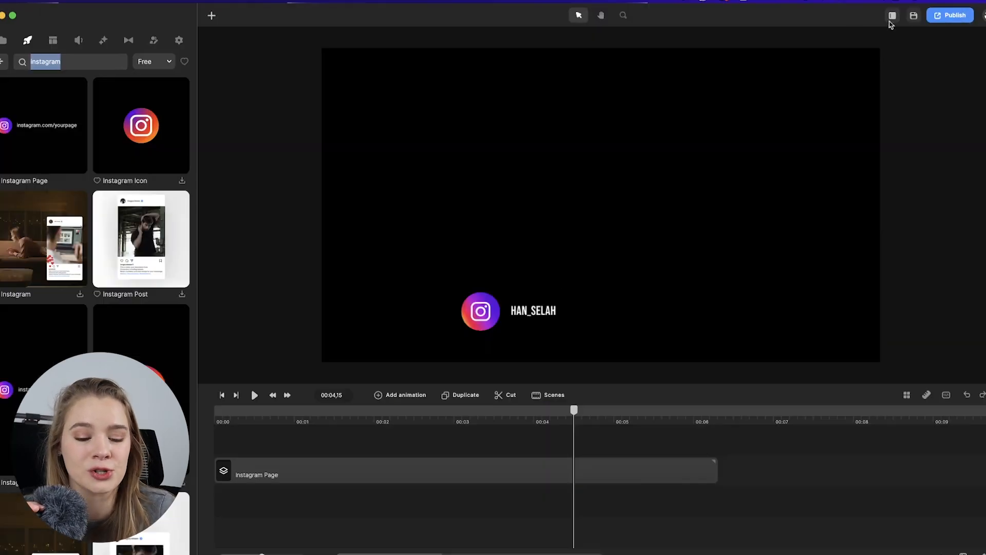
Start a new project, discarding any unsaved work.
{"action": "left_click", "coordinate": [981, 18]}
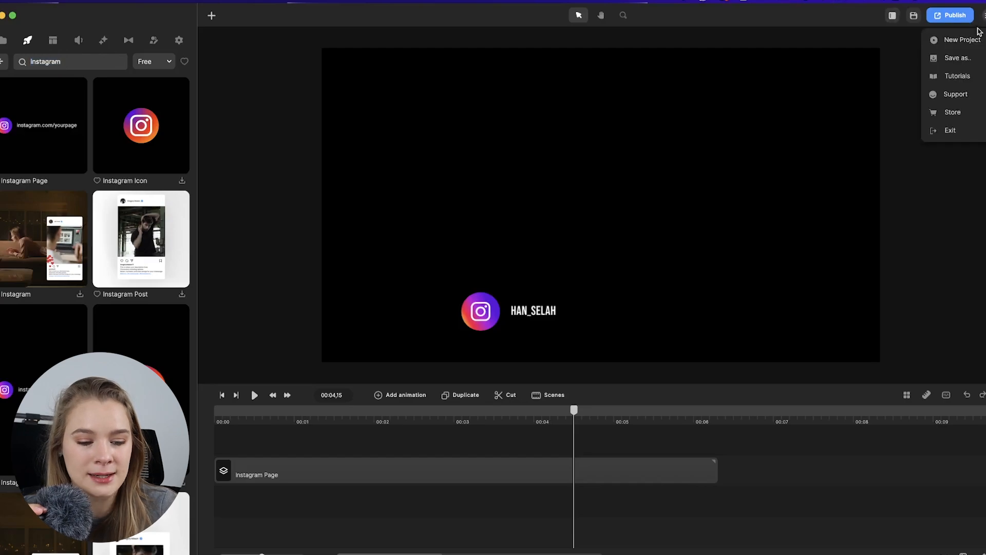
{"action": "left_click", "coordinate": [976, 43]}
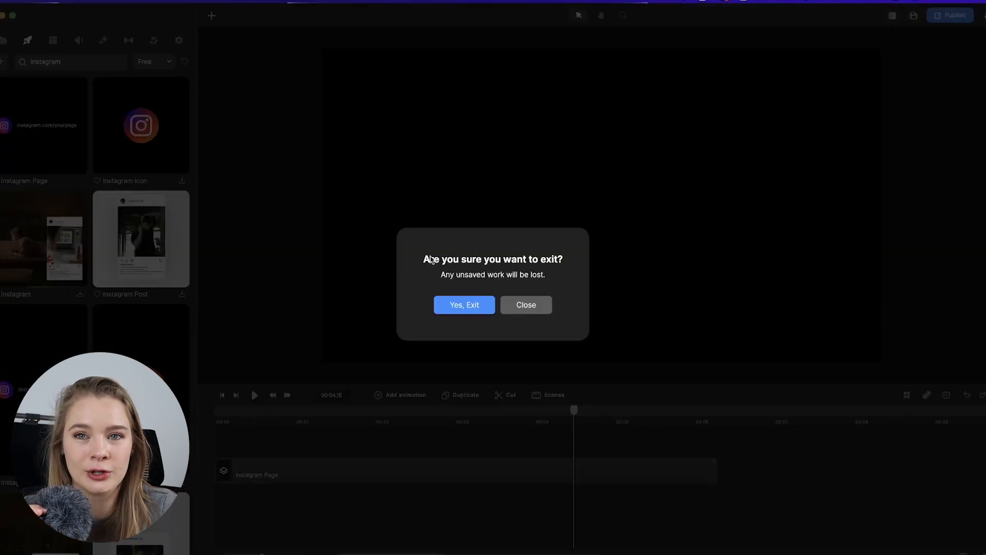
{"action": "left_click", "coordinate": [480, 307]}
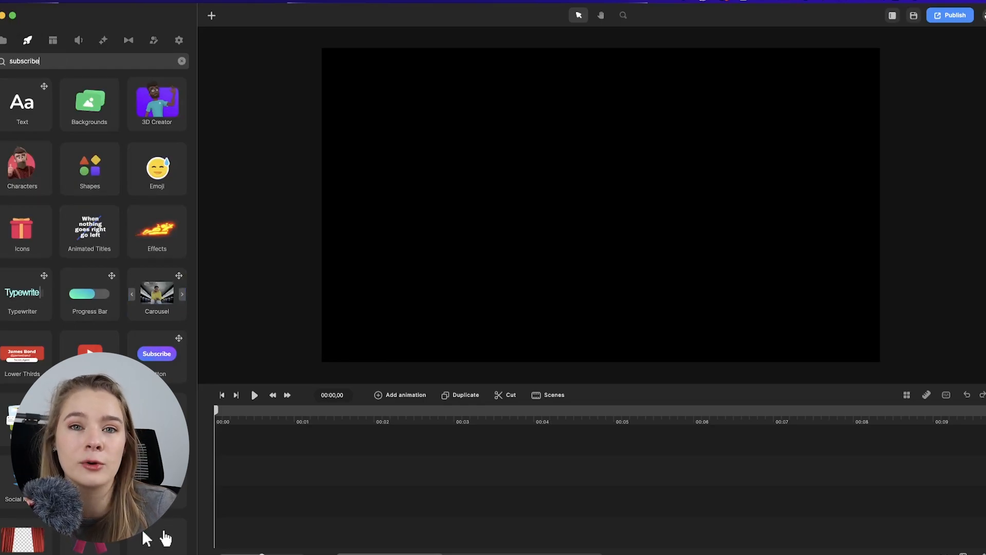
Search templates for subscribe, add the Subscribe End Screen template to the timeline and play it.
{"action": "key", "text": "Return"}
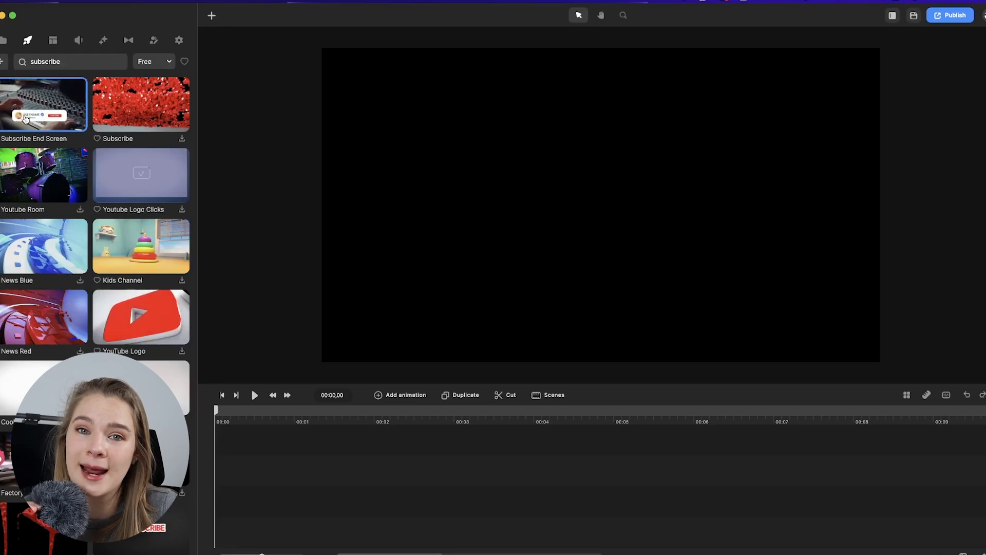
{"action": "left_click_drag", "start_coordinate": [24, 118], "coordinate": [249, 467]}
{"action": "key", "text": "space"}
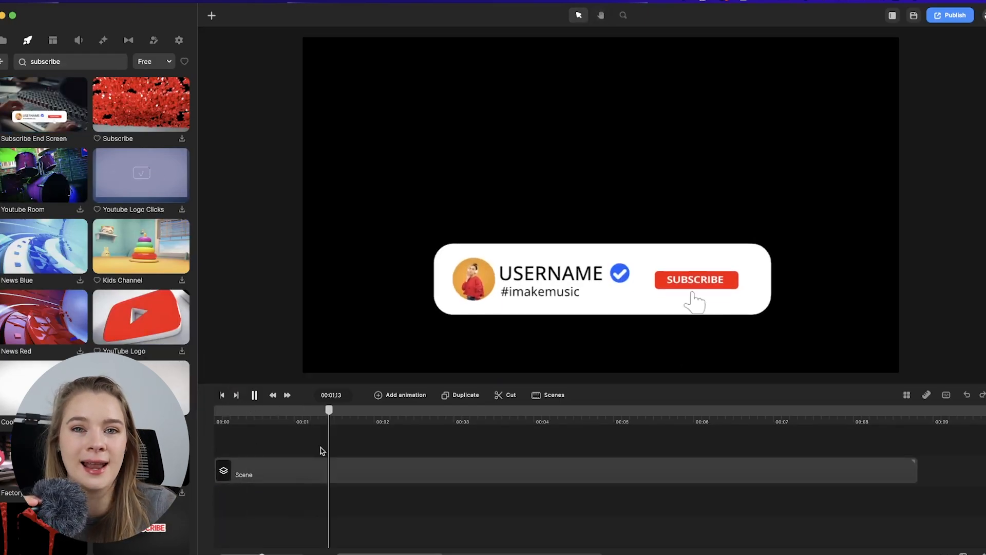
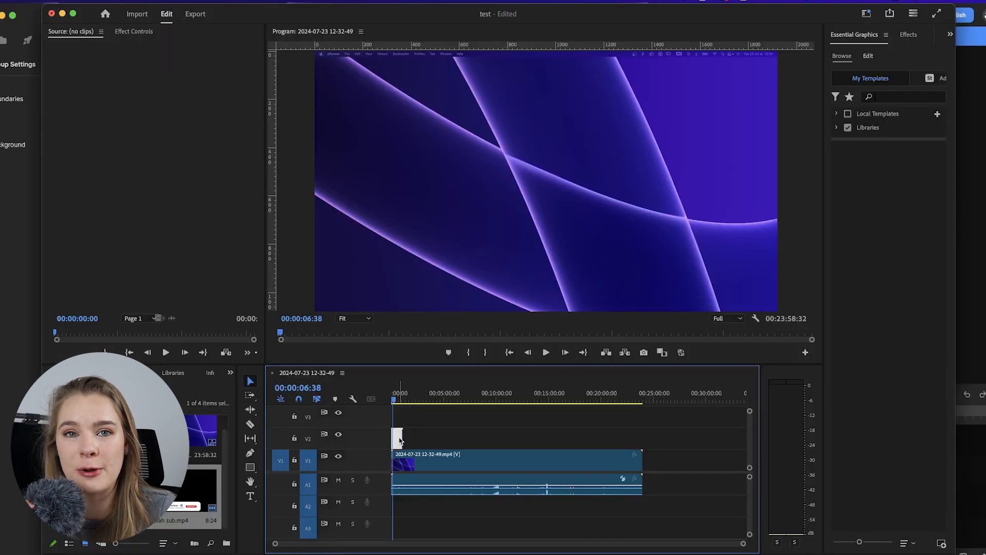
Play the Premiere timeline to preview the subscribe clip over the video.
{"action": "left_click", "coordinate": [398, 391]}
{"action": "key", "text": "space"}
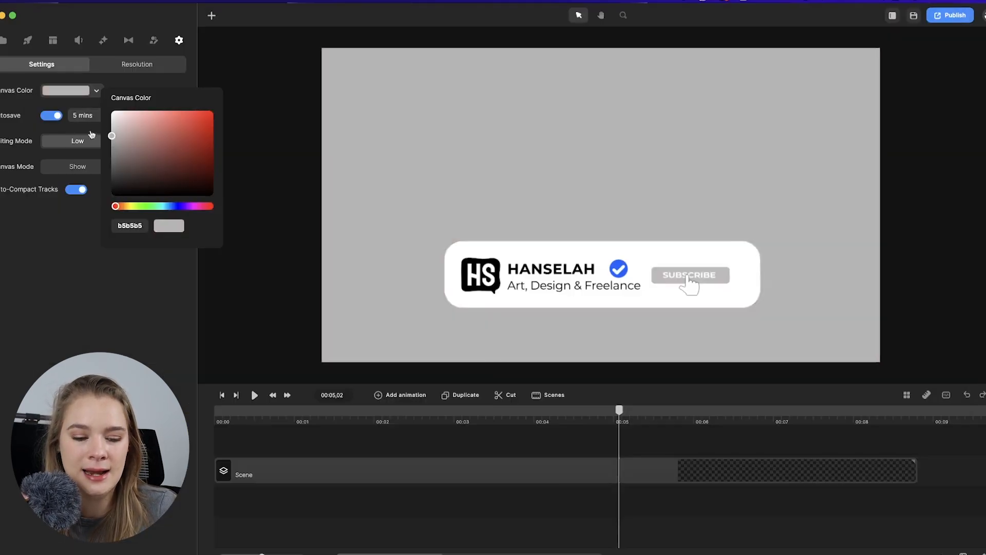
Export the subscribe end screen as a transparent MOV file into the branding folder.
{"action": "mouse_move", "coordinate": [115, 134]}
{"action": "left_mouse_down"}
{"action": "mouse_move", "coordinate": [145, 150]}
{"action": "mouse_move", "coordinate": [110, 120]}
{"action": "mouse_move", "coordinate": [110, 136]}
{"action": "left_mouse_up"}
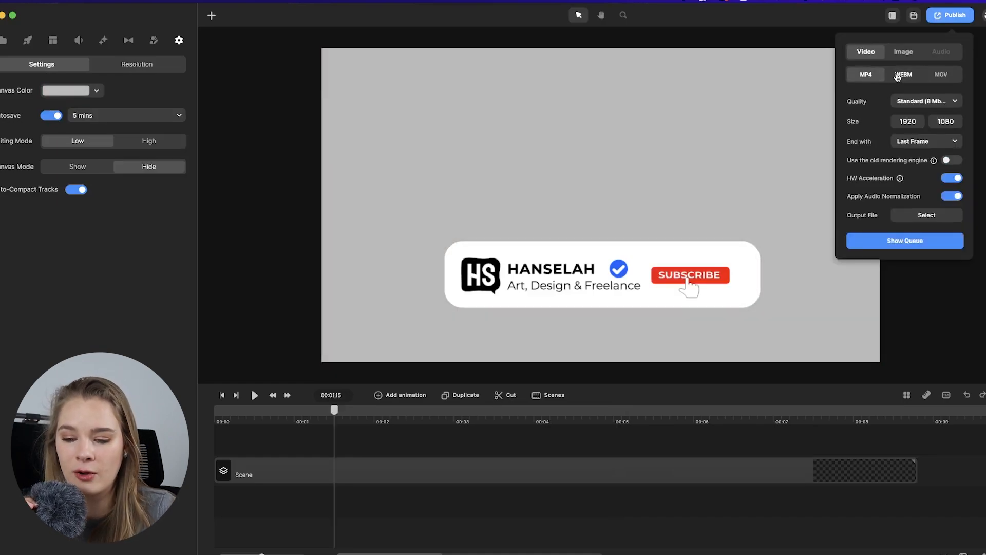
{"action": "left_click", "coordinate": [897, 76]}
{"action": "left_click", "coordinate": [936, 78]}
{"action": "left_click", "coordinate": [904, 79]}
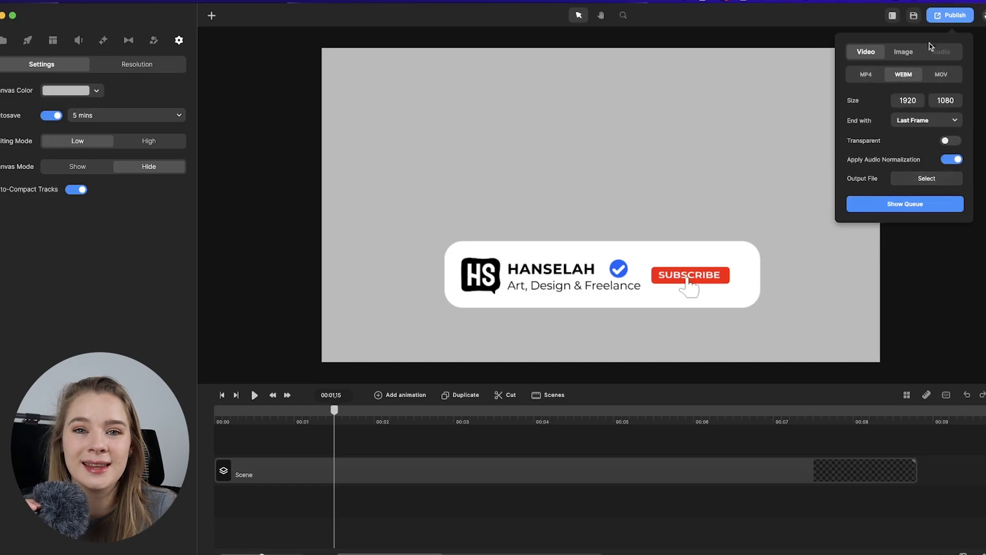
{"action": "left_click", "coordinate": [940, 74]}
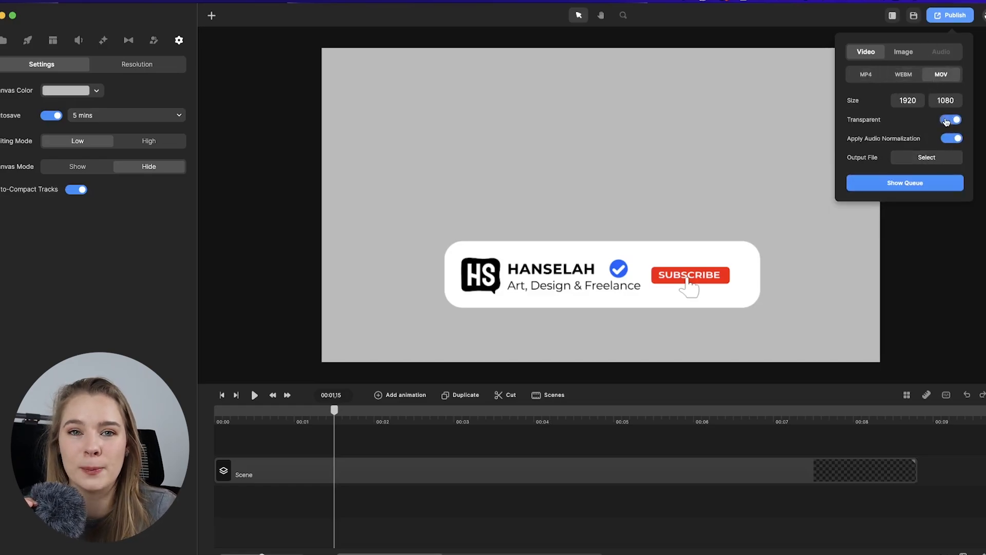
{"action": "left_click", "coordinate": [904, 160]}
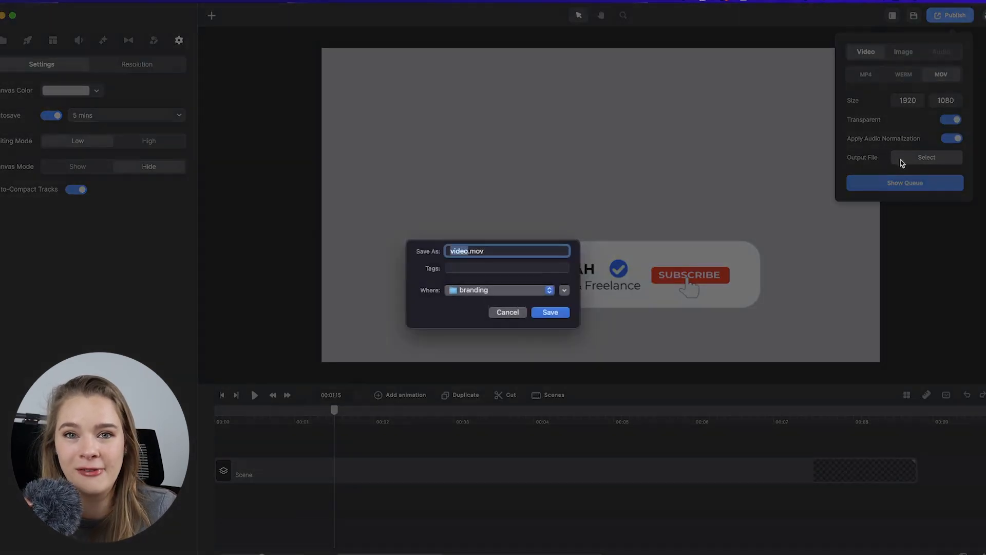
{"action": "key", "text": "Return"}
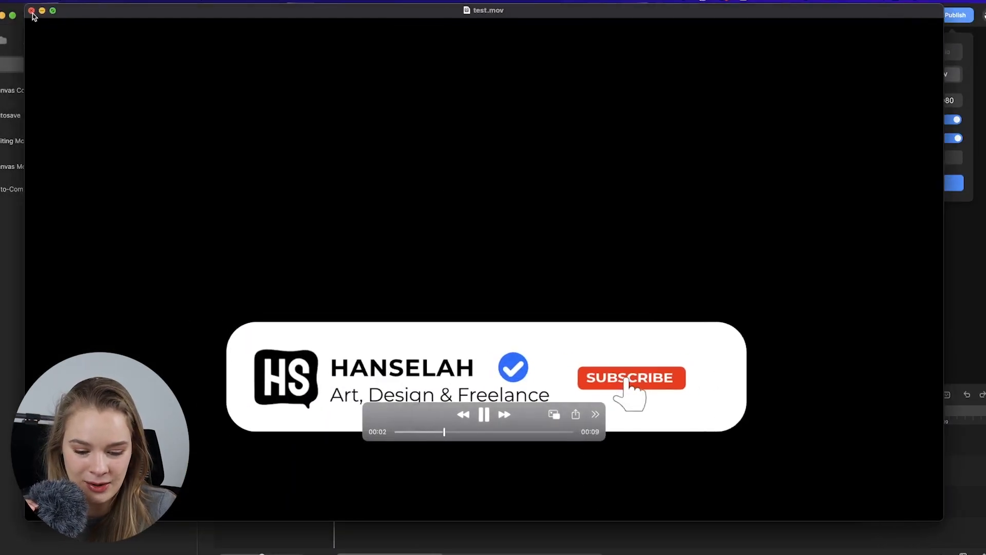
Add the exported subscribe MOV to the Premiere timeline above the video and play it.
{"action": "left_click", "coordinate": [506, 543]}
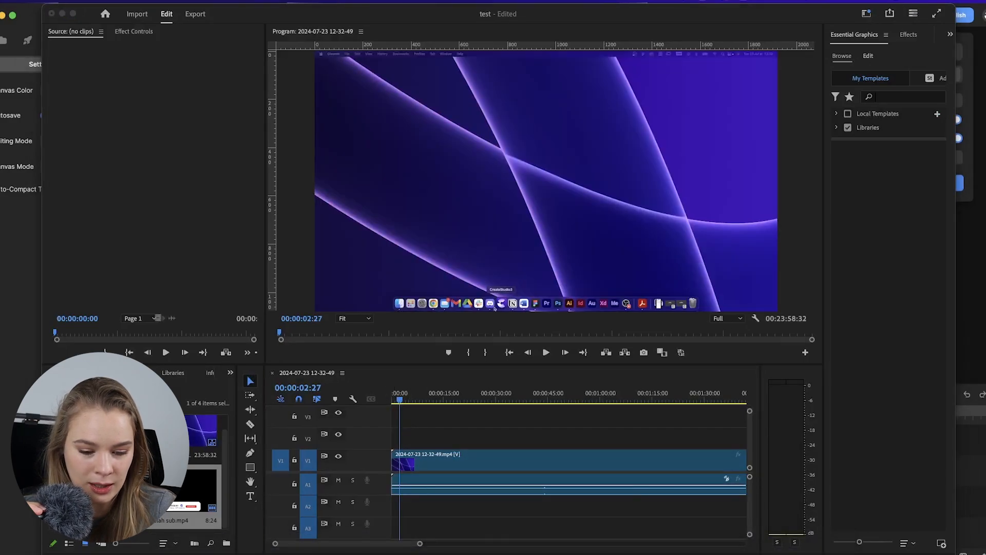
{"action": "left_click_drag", "start_coordinate": [31, 58], "coordinate": [388, 400]}
{"action": "key", "text": "space"}
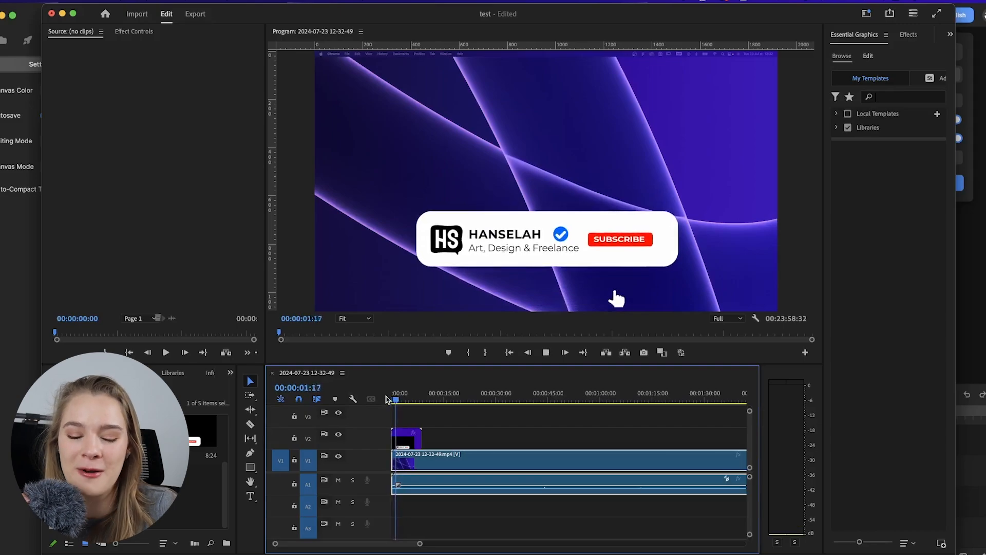
Delete the subscribe overlay clip from the Premiere timeline.
{"action": "left_click", "coordinate": [406, 457]}
{"action": "left_click", "coordinate": [402, 438]}
{"action": "key", "text": "Delete"}
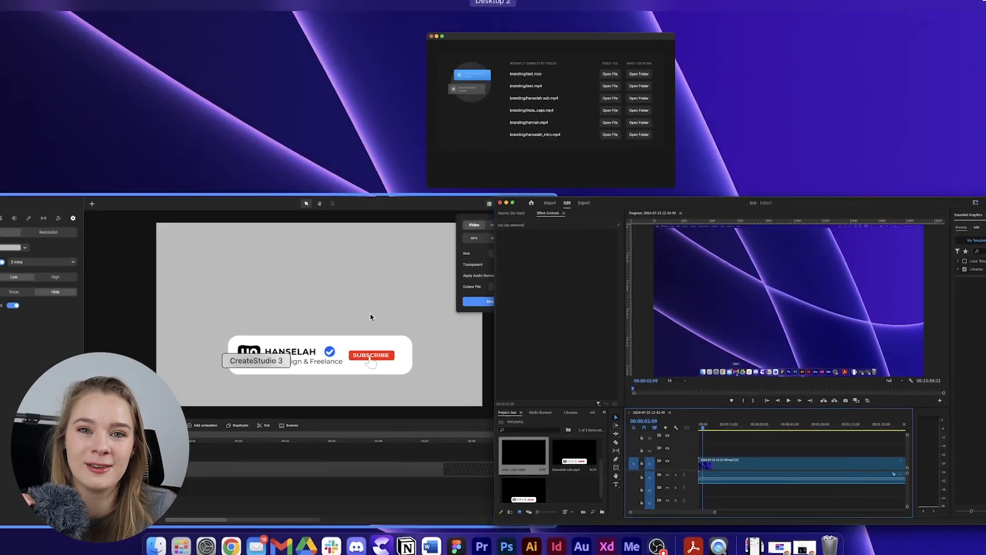
Export the Instagram Page as a transparent MOV named testing_insta.mov in the branding folder.
{"action": "left_click", "coordinate": [371, 317]}
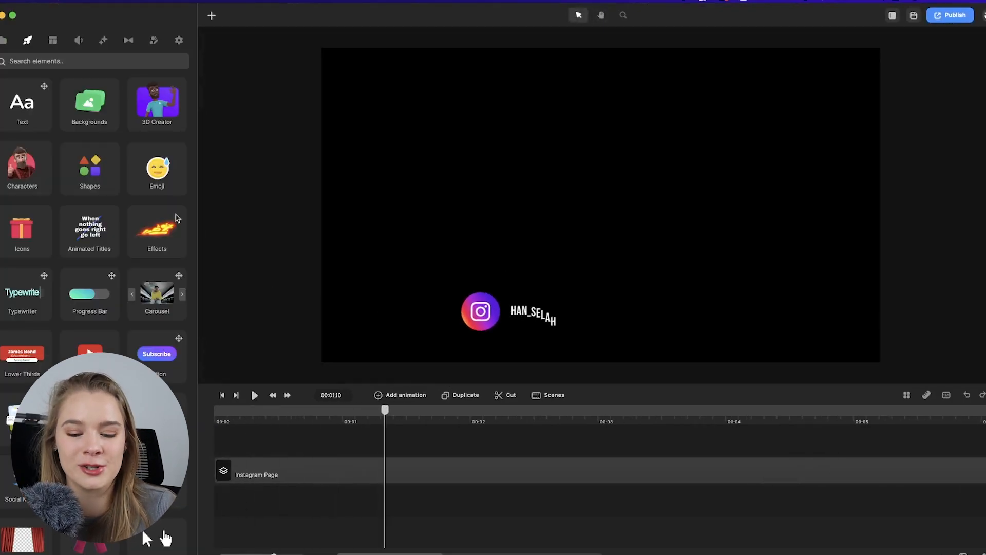
{"action": "left_click", "coordinate": [951, 15]}
{"action": "left_click", "coordinate": [941, 74]}
{"action": "left_click", "coordinate": [927, 157]}
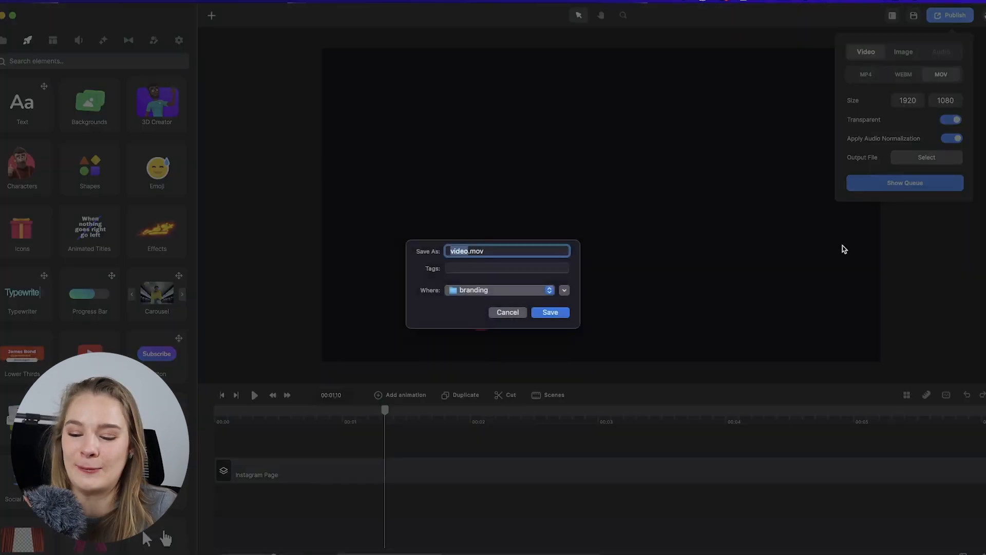
{"action": "type", "text": "_insta"}
{"action": "key", "text": "Return"}
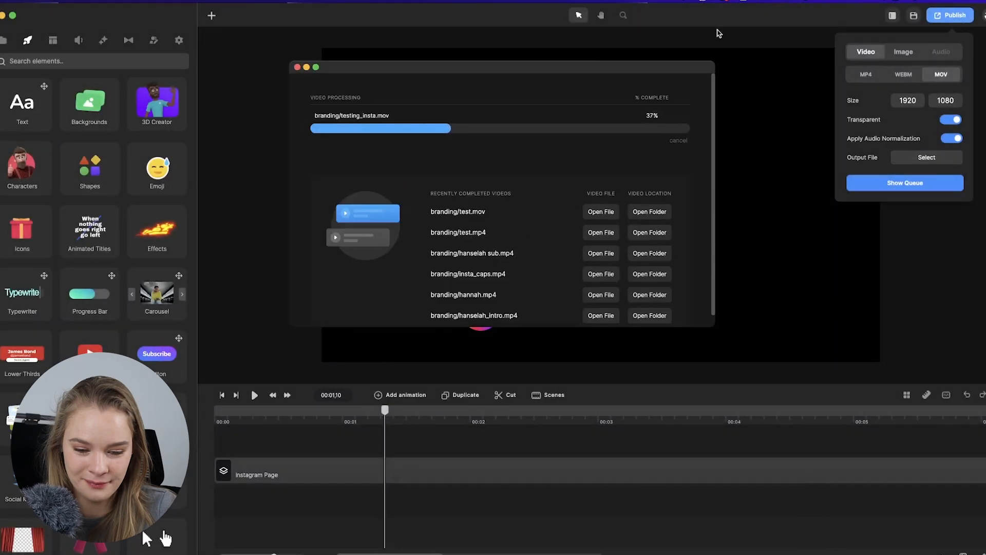
Place testing_insta.mov on the Premiere timeline above the video and play it from the start.
{"action": "left_click", "coordinate": [612, 133]}
{"action": "left_click", "coordinate": [489, 415]}
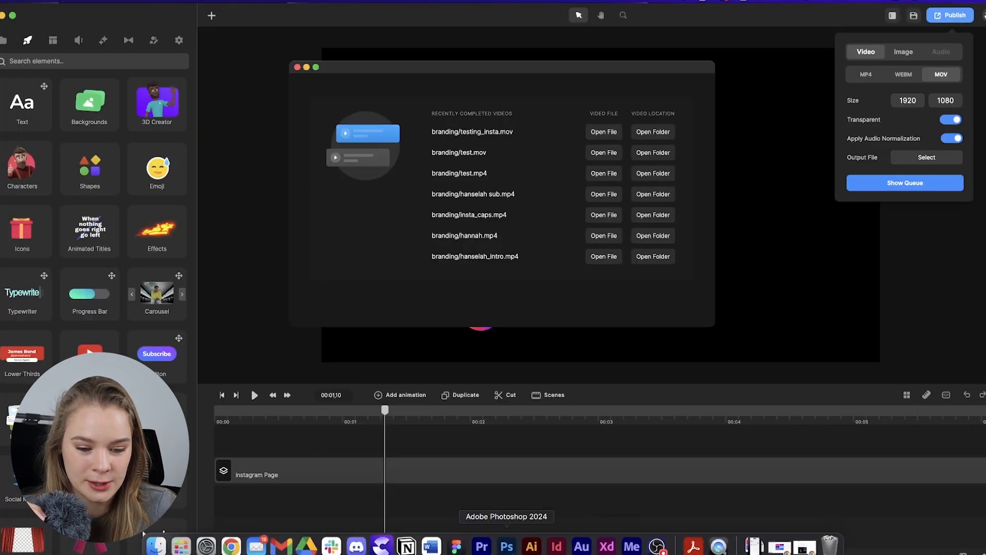
{"action": "left_click", "coordinate": [481, 546]}
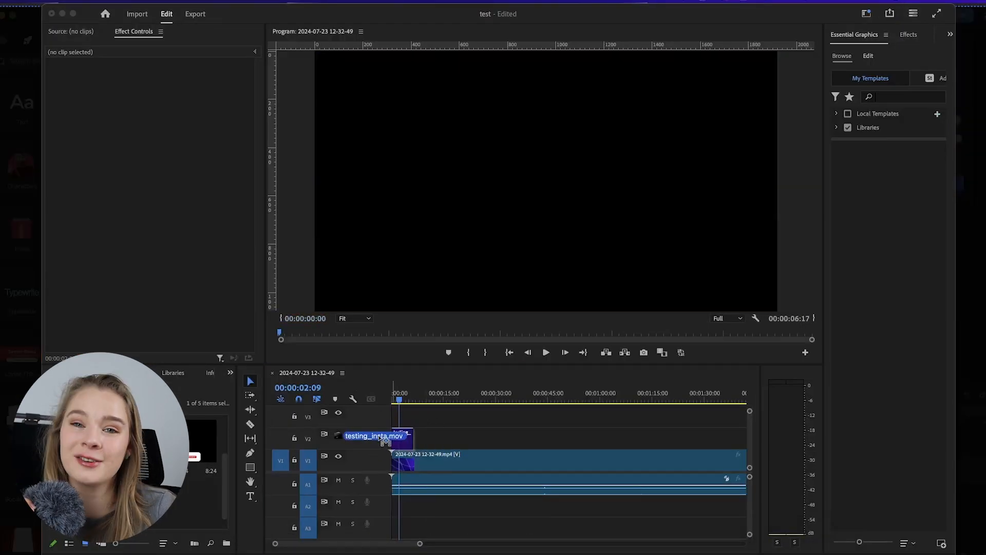
{"action": "left_click_drag", "start_coordinate": [386, 441], "coordinate": [398, 437]}
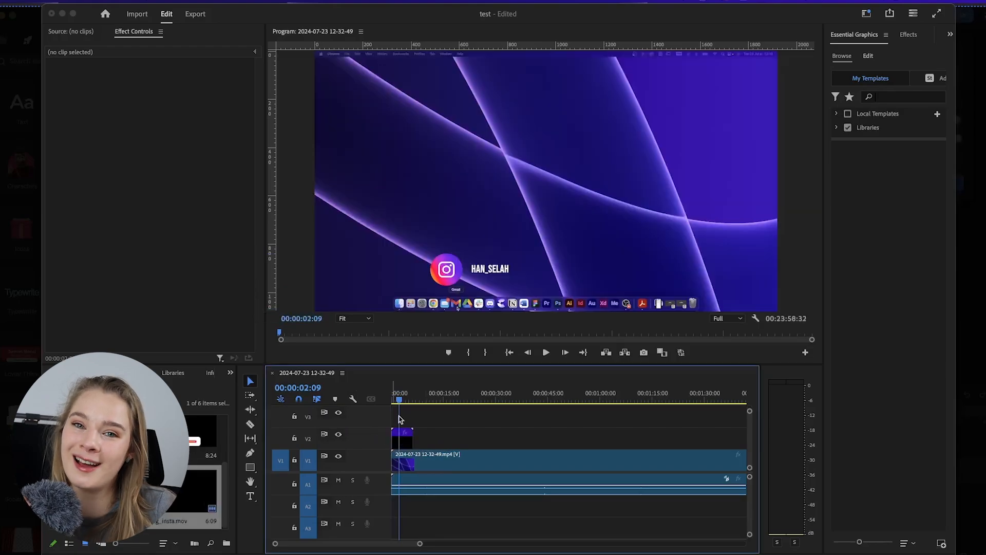
{"action": "left_click_drag", "start_coordinate": [400, 401], "coordinate": [392, 401]}
{"action": "key", "text": "space"}
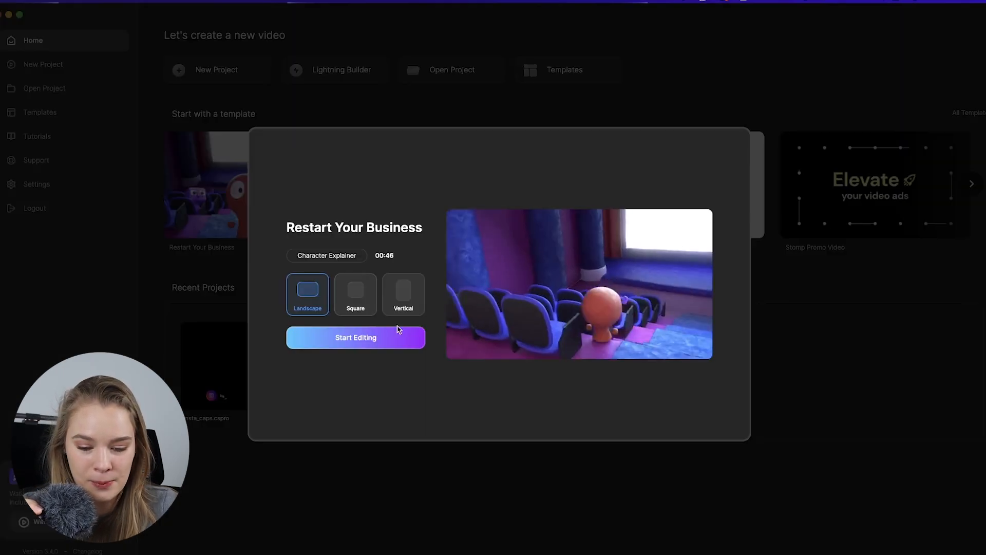
Open a template project and browse the animated text title elements.
{"action": "left_click", "coordinate": [370, 346]}
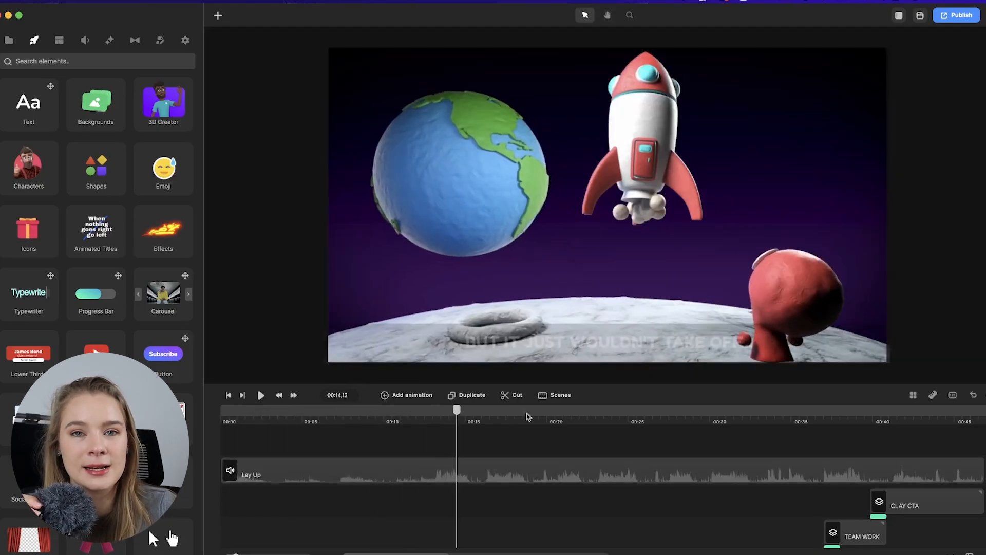
{"action": "left_click", "coordinate": [528, 411]}
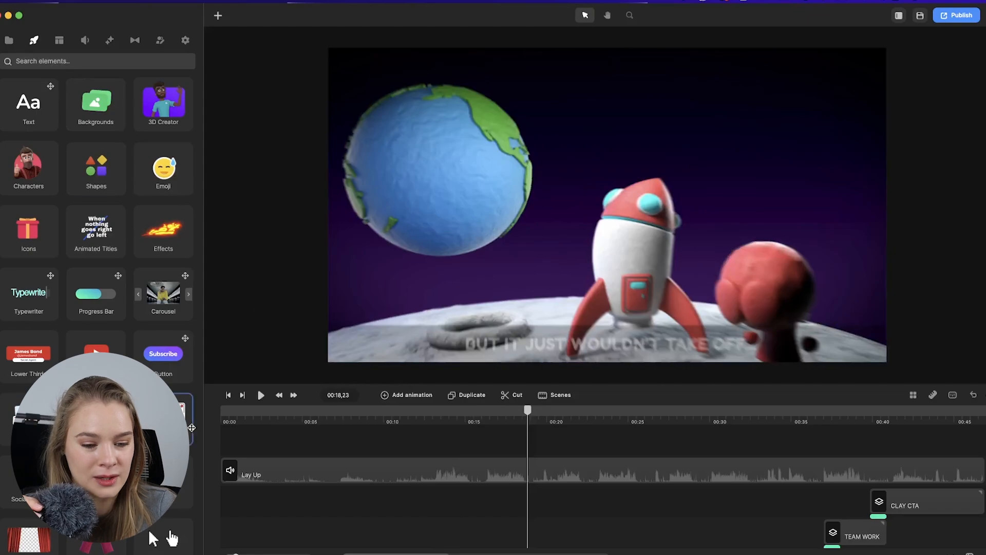
{"action": "left_click", "coordinate": [172, 537]}
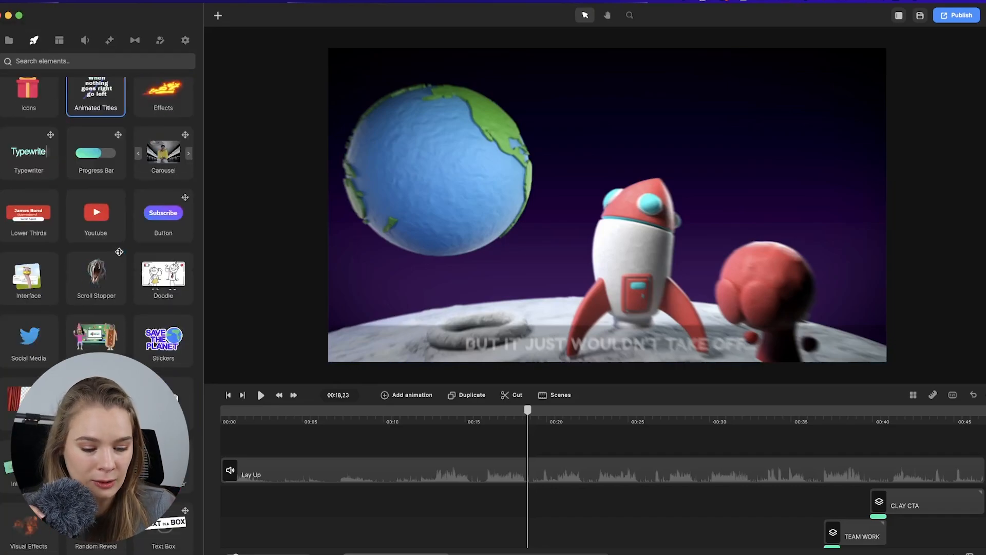
{"action": "left_click", "coordinate": [100, 94]}
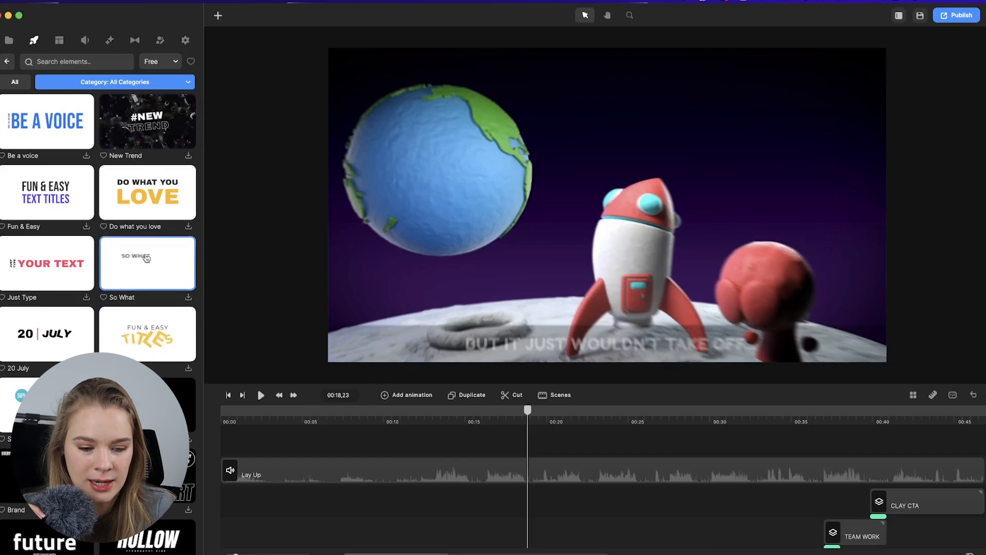
{"action": "scroll", "coordinate": [146, 247], "scroll_direction": "down", "scroll_amount": 6}
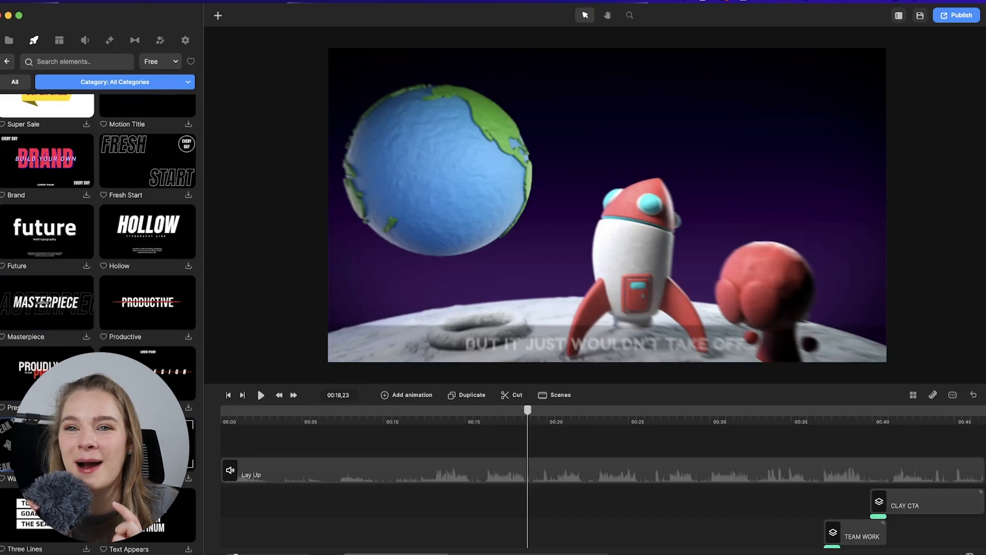
{"action": "scroll", "coordinate": [47, 444], "scroll_direction": "up", "scroll_amount": 6}
Start a new project, add the Be a voice text title to the timeline and play it.
{"action": "left_click", "coordinate": [984, 17]}
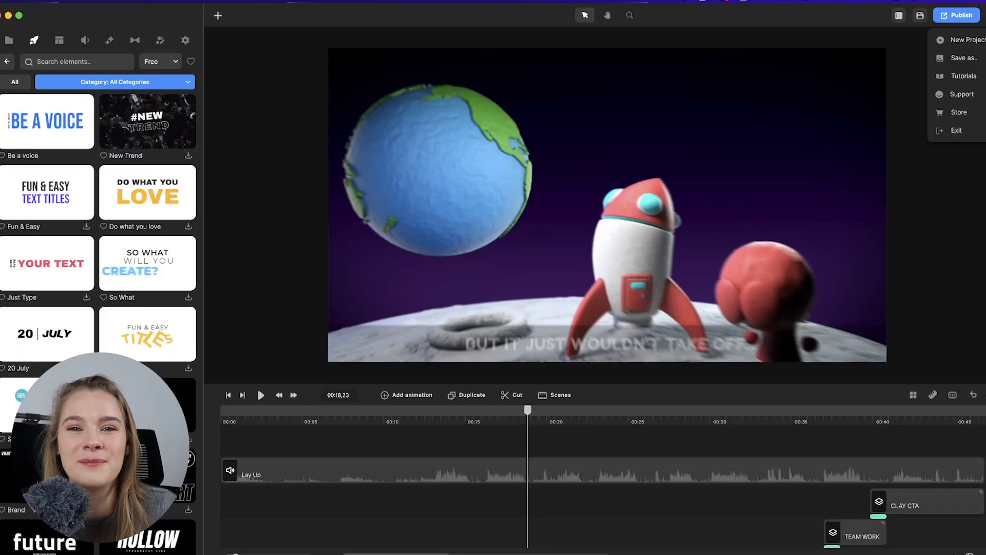
{"action": "left_click", "coordinate": [966, 40]}
{"action": "left_click_drag", "start_coordinate": [242, 501], "coordinate": [118, 241]}
{"action": "left_click_drag", "start_coordinate": [65, 135], "coordinate": [239, 459]}
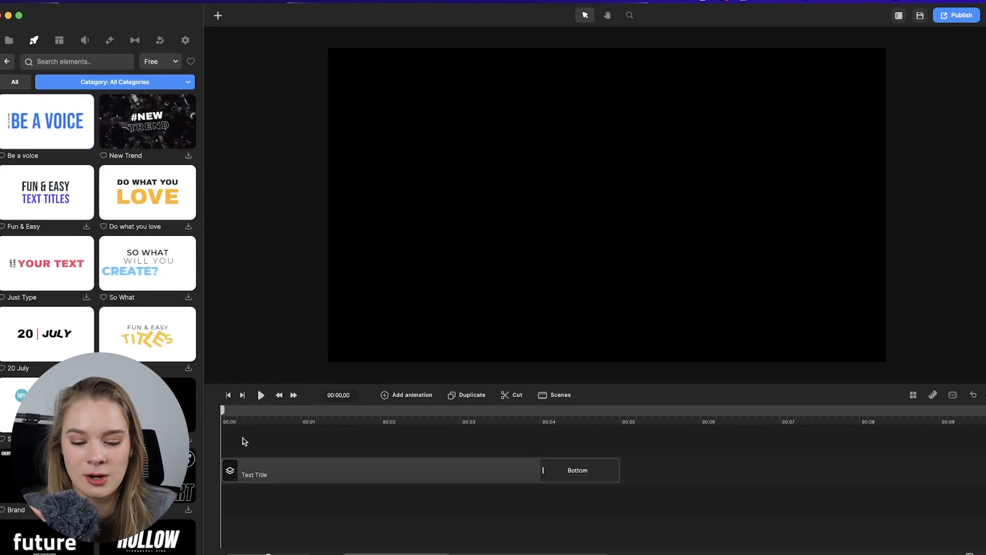
{"action": "key", "text": "space"}
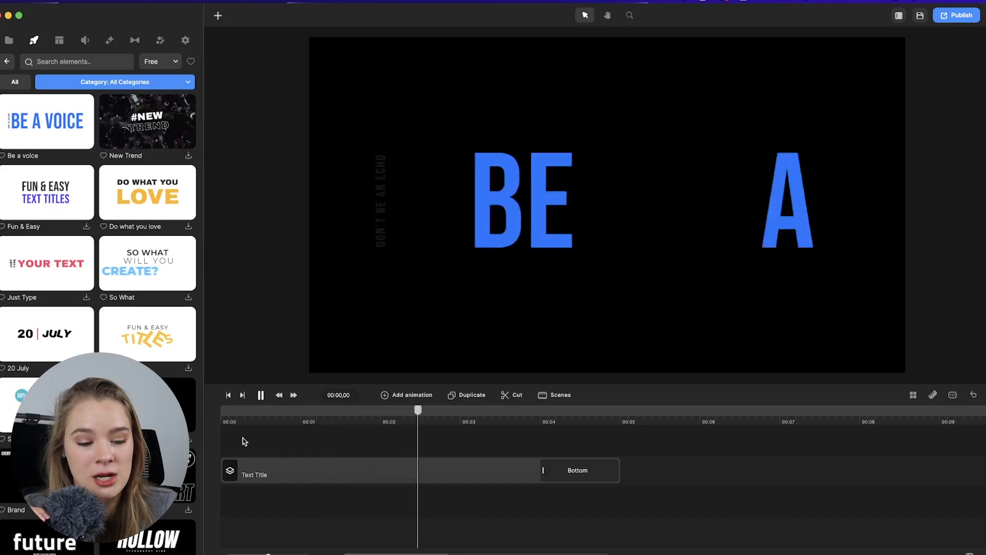
{"action": "key", "text": "space"}
Change the title's texts to YOU CAN LEARN IT TOO and DON'T GIVE UP.
{"action": "left_click", "coordinate": [298, 470]}
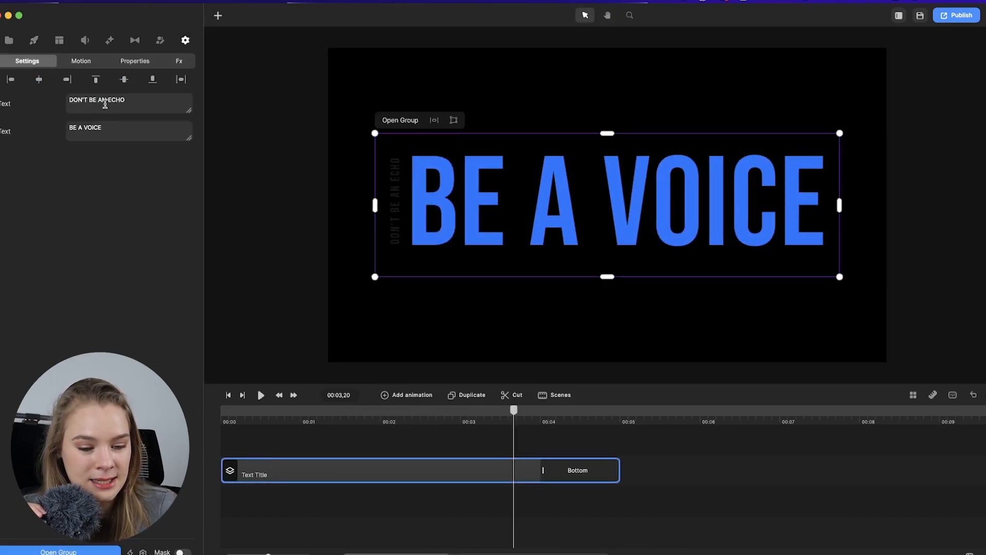
{"action": "type", "text": "You"}
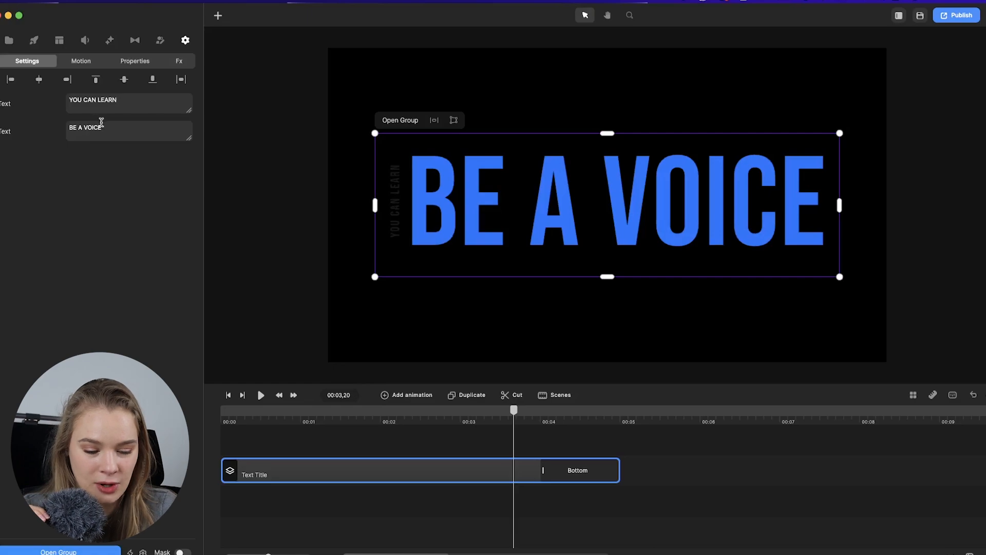
{"action": "type", "text": "DON'T GIVE UP"}
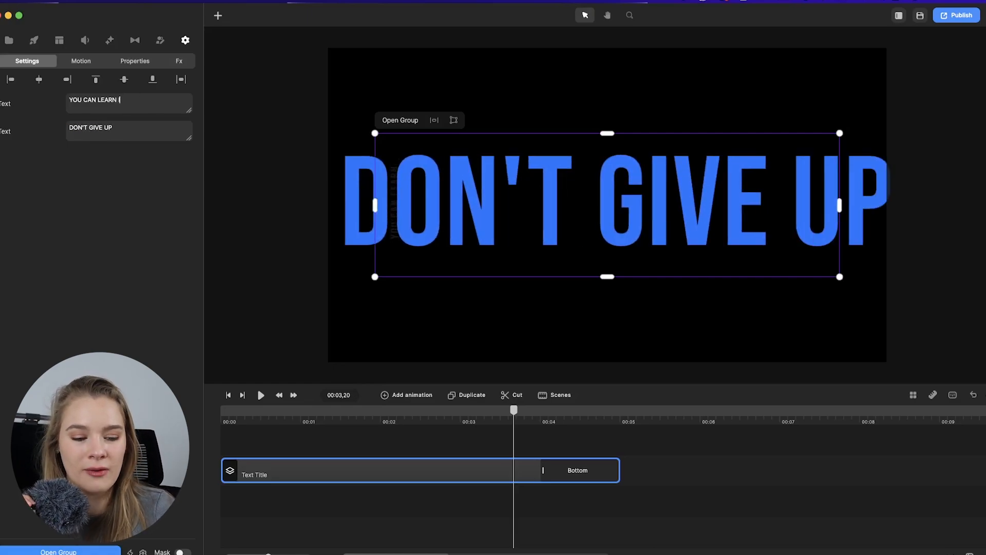
Open the text title group for editing.
{"action": "left_click", "coordinate": [391, 205]}
{"action": "double_click", "coordinate": [393, 212]}
{"action": "left_click", "coordinate": [269, 41]}
{"action": "left_click", "coordinate": [422, 250]}
{"action": "left_click_drag", "start_coordinate": [375, 204], "coordinate": [392, 202]}
{"action": "left_click", "coordinate": [455, 190]}
{"action": "double_click", "coordinate": [455, 189]}
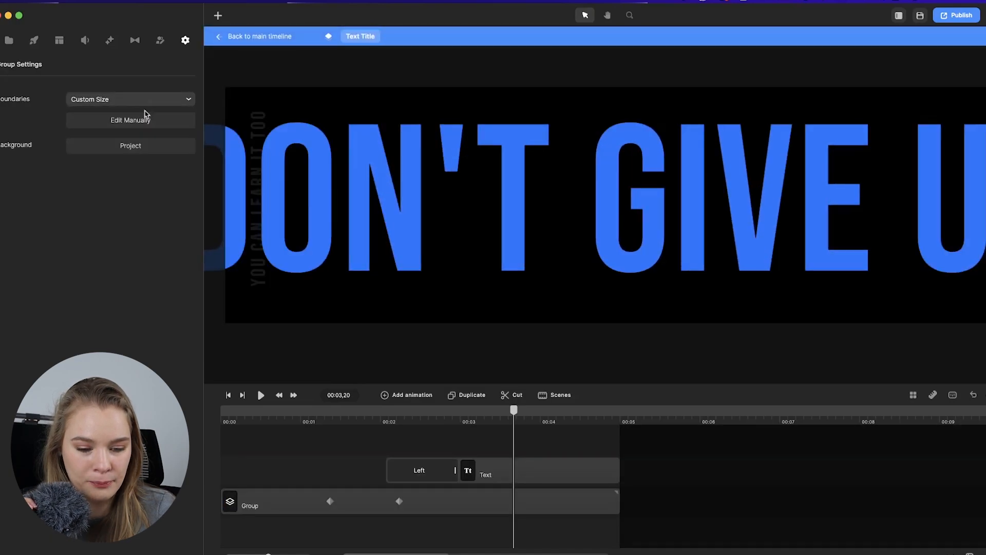
{"action": "left_click", "coordinate": [146, 121]}
{"action": "left_click_drag", "start_coordinate": [226, 202], "coordinate": [281, 203]}
{"action": "key", "text": "super+z"}
Set the group background to transparent and reduce the main text's scale so it fits the canvas.
{"action": "left_click", "coordinate": [115, 149]}
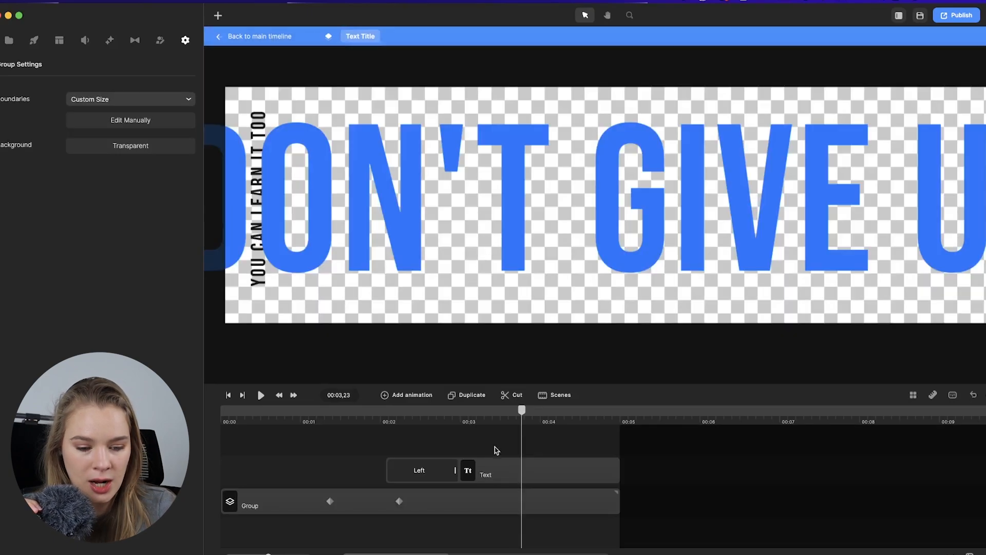
{"action": "left_click", "coordinate": [515, 472]}
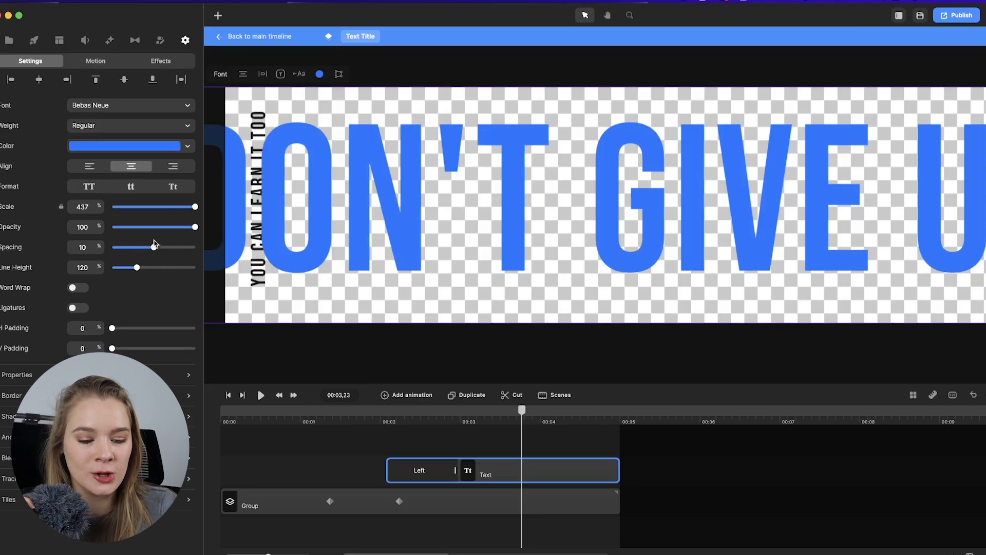
{"action": "left_click", "coordinate": [194, 206]}
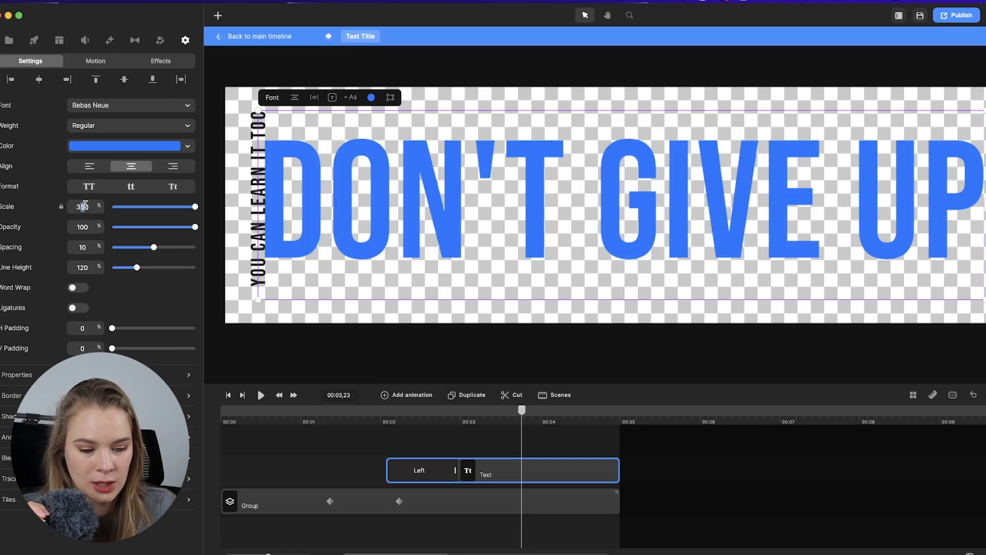
{"action": "type", "text": "3"}
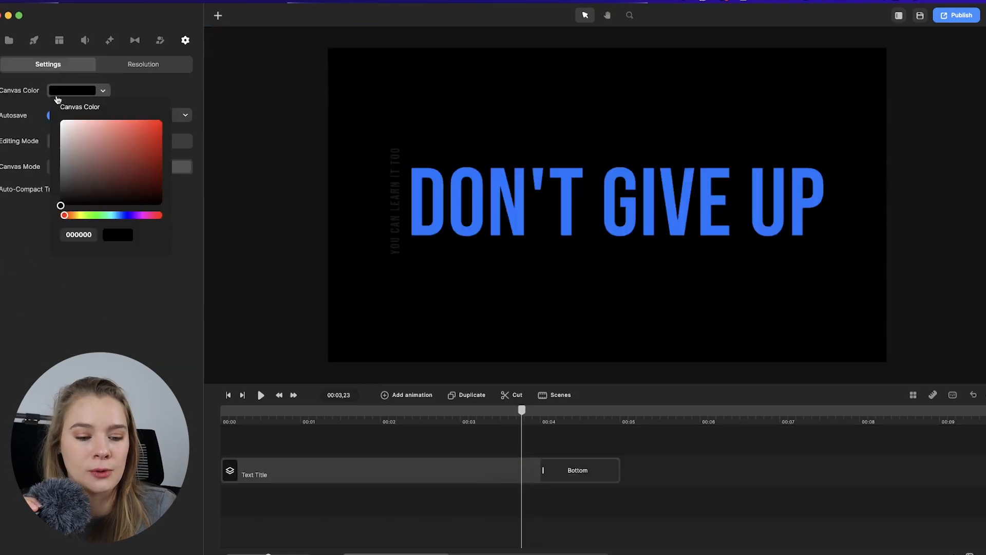
Set the canvas colour to f4f4f4 white and replay the title from the start.
{"action": "left_click_drag", "start_coordinate": [59, 203], "coordinate": [50, 123]}
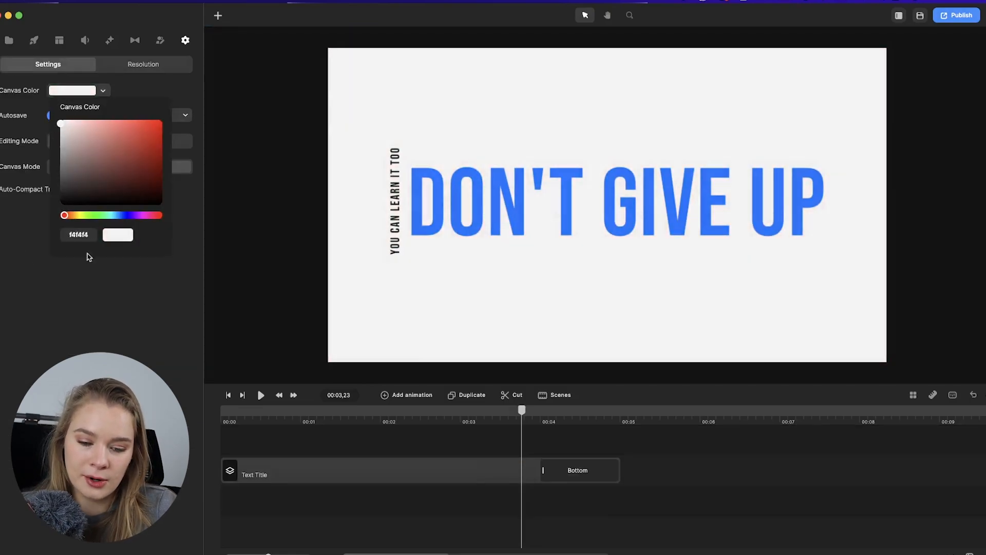
{"action": "left_click", "coordinate": [82, 310]}
{"action": "left_click_drag", "start_coordinate": [521, 411], "coordinate": [222, 412]}
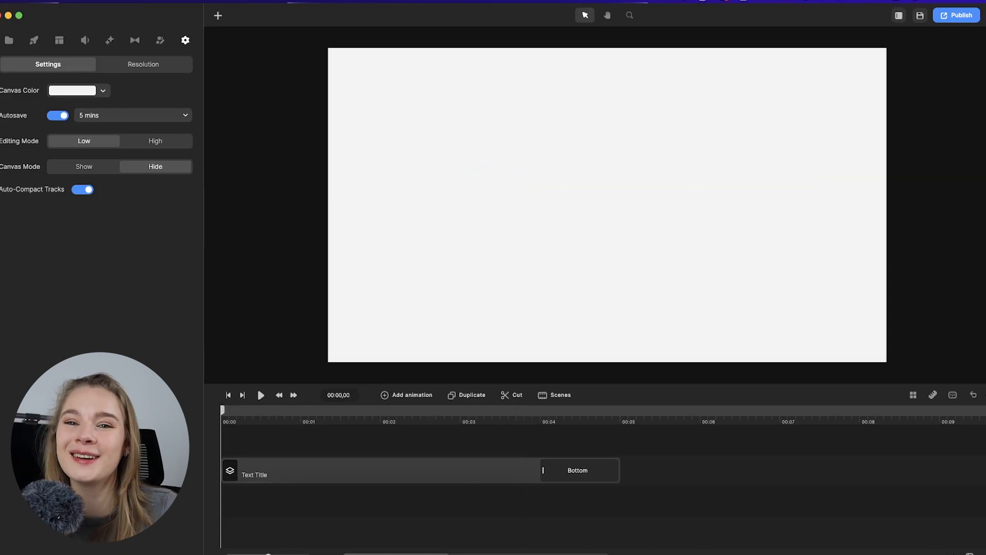
{"action": "key", "text": "space"}
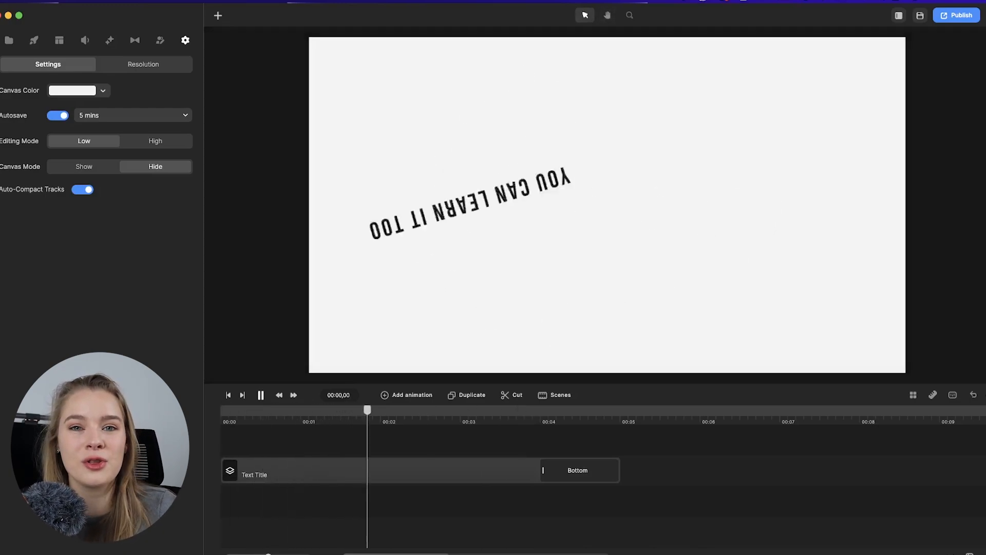
Try to select an output file for publishing the project.
{"action": "left_click", "coordinate": [956, 15]}
{"action": "left_click", "coordinate": [933, 157]}
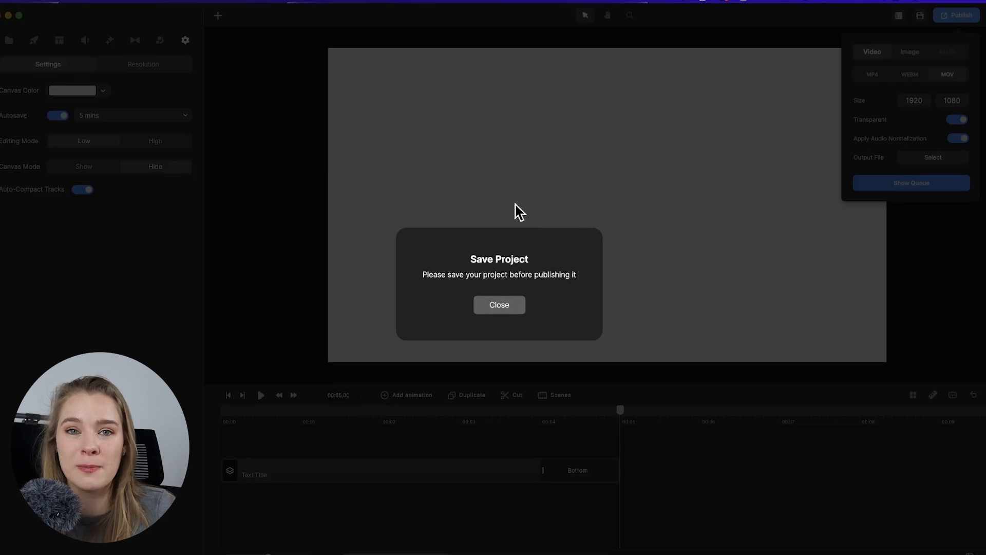
{"action": "left_click", "coordinate": [491, 309]}
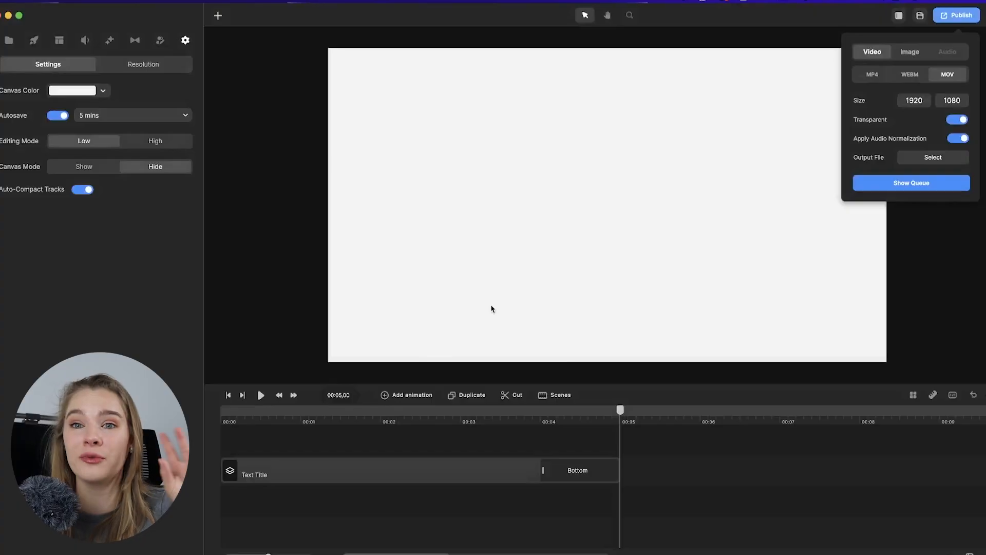
Save the project as dont_give_up and publish it as a transparent 1920×1080 MOV file.
{"action": "left_click", "coordinate": [920, 15]}
{"action": "type", "text": "dont_give_up"}
{"action": "key", "text": "Return"}
{"action": "left_click", "coordinate": [962, 20]}
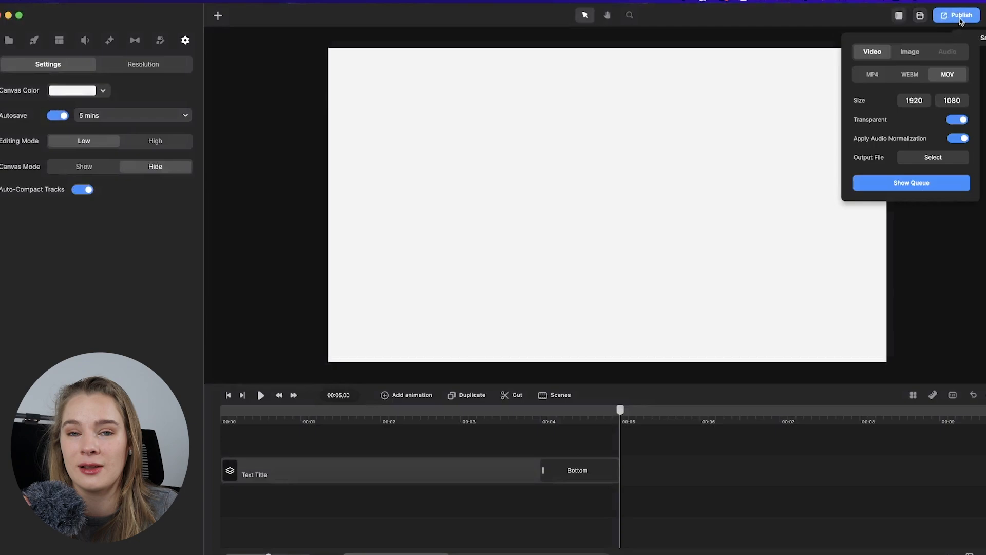
{"action": "left_click", "coordinate": [935, 157]}
{"action": "type", "text": "din"}
{"action": "key", "text": "Return"}
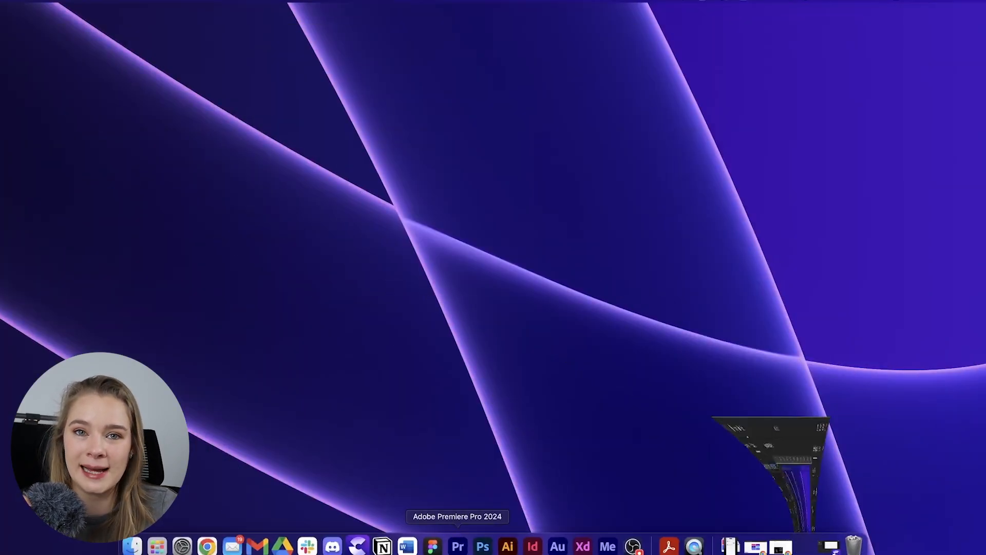
Switch to Premiere Pro and place dont_give_up.mov on the V2 track above the main video.
{"action": "left_click", "coordinate": [436, 542]}
{"action": "left_click_drag", "start_coordinate": [204, 449], "coordinate": [418, 438]}
{"action": "key", "text": "space"}
{"action": "key", "text": "space"}
{"action": "left_click_drag", "start_coordinate": [5, 500], "coordinate": [446, 439]}
{"action": "left_click", "coordinate": [436, 394]}
{"action": "key", "text": "space"}
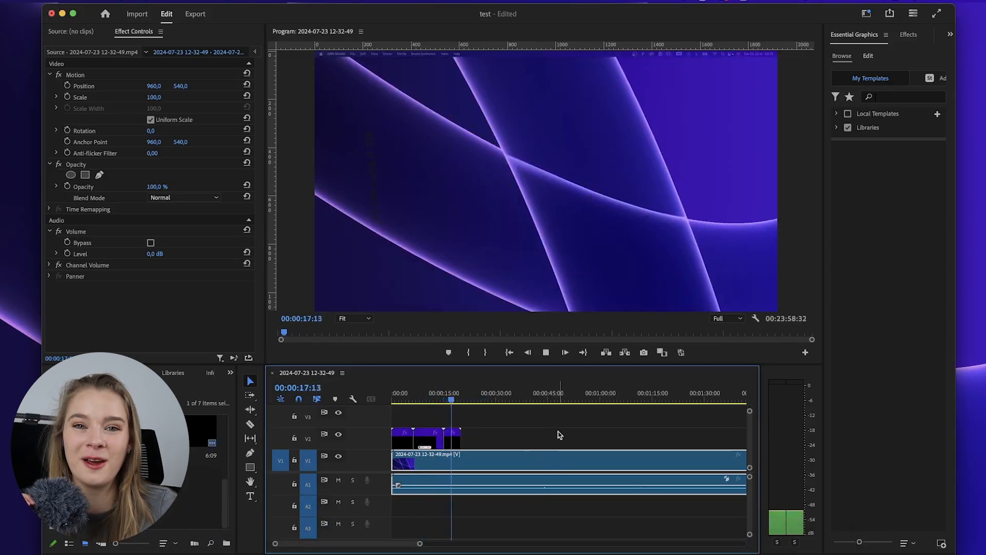
Move the title clip later along the timeline and play it back over the video.
{"action": "key", "text": "space"}
{"action": "left_click_drag", "start_coordinate": [453, 440], "coordinate": [648, 440]}
{"action": "left_click", "coordinate": [628, 402]}
{"action": "key", "text": "space"}
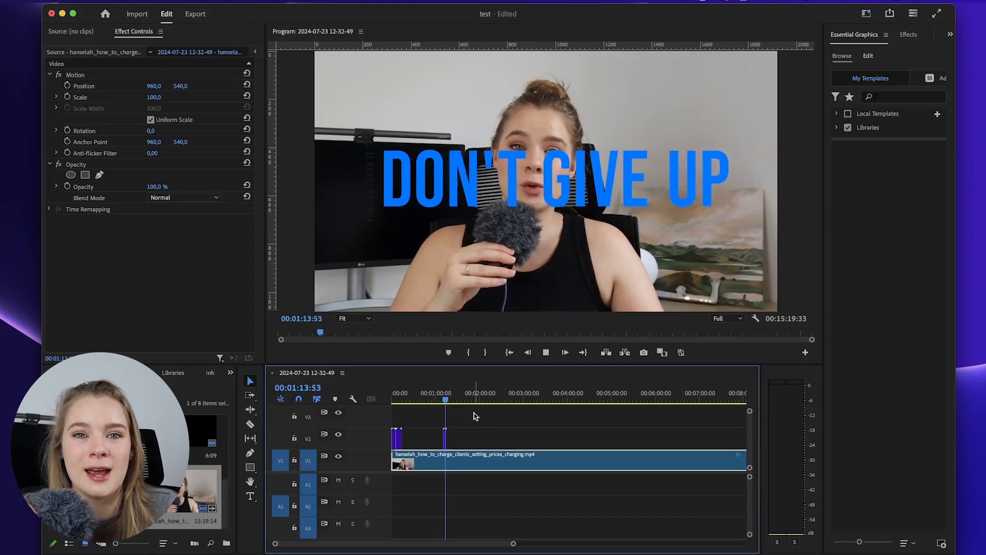
{"action": "key", "text": "space"}
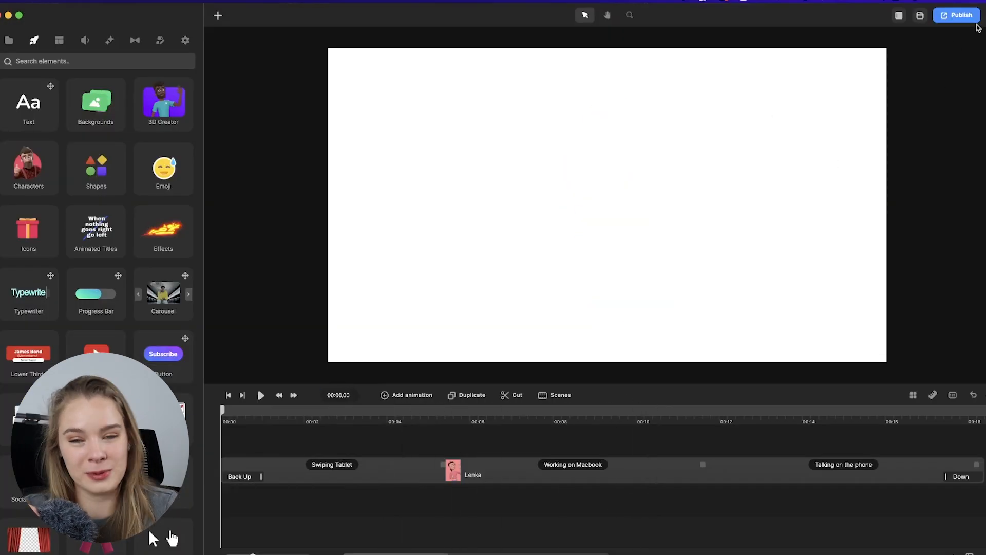
Publish the character project as a transparent MOV named hannah.mov in the branding folder.
{"action": "left_click", "coordinate": [973, 16]}
{"action": "left_click", "coordinate": [951, 75]}
{"action": "left_click", "coordinate": [934, 157]}
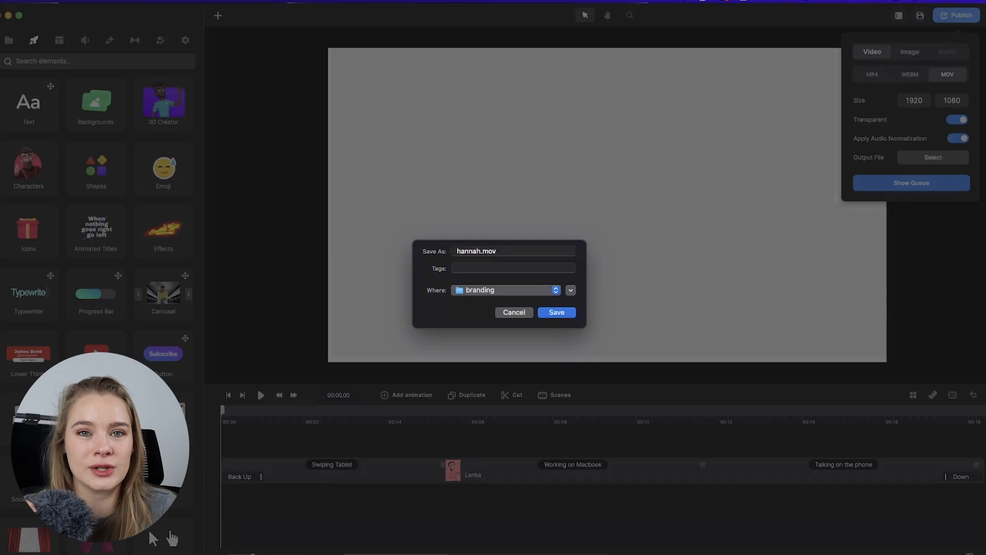
{"action": "key", "text": "Return"}
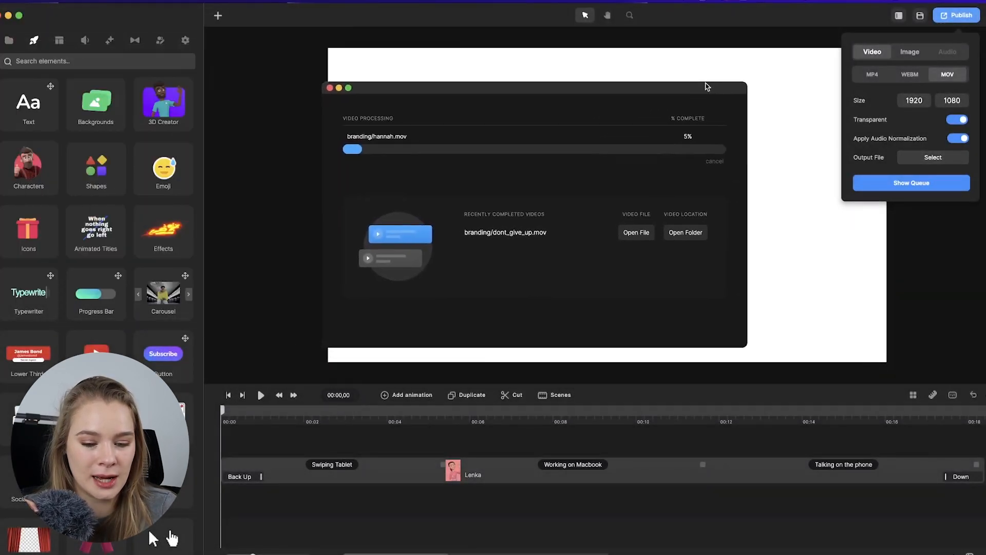
Arrange the export queue, Premiere Pro and the branding folder windows to locate the exported file.
{"action": "left_click", "coordinate": [462, 543]}
{"action": "left_click_drag", "start_coordinate": [678, 69], "coordinate": [278, 17]}
{"action": "left_click_drag", "start_coordinate": [451, 5], "coordinate": [163, 5]}
{"action": "left_click_drag", "start_coordinate": [33, 22], "coordinate": [983, 23]}
{"action": "left_click_drag", "start_coordinate": [471, 70], "coordinate": [164, 84]}
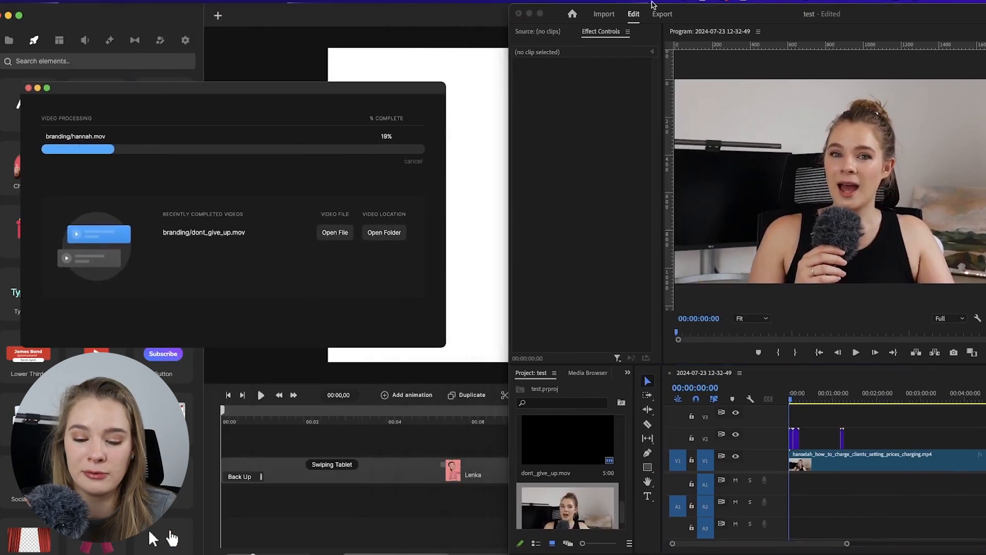
{"action": "left_click_drag", "start_coordinate": [745, 14], "coordinate": [586, 14]}
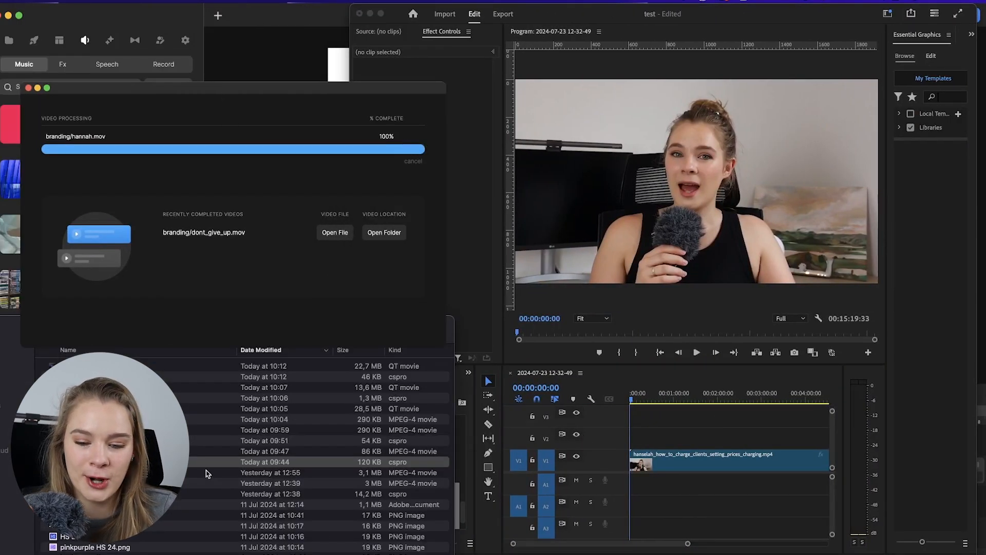
{"action": "left_click", "coordinate": [103, 366]}
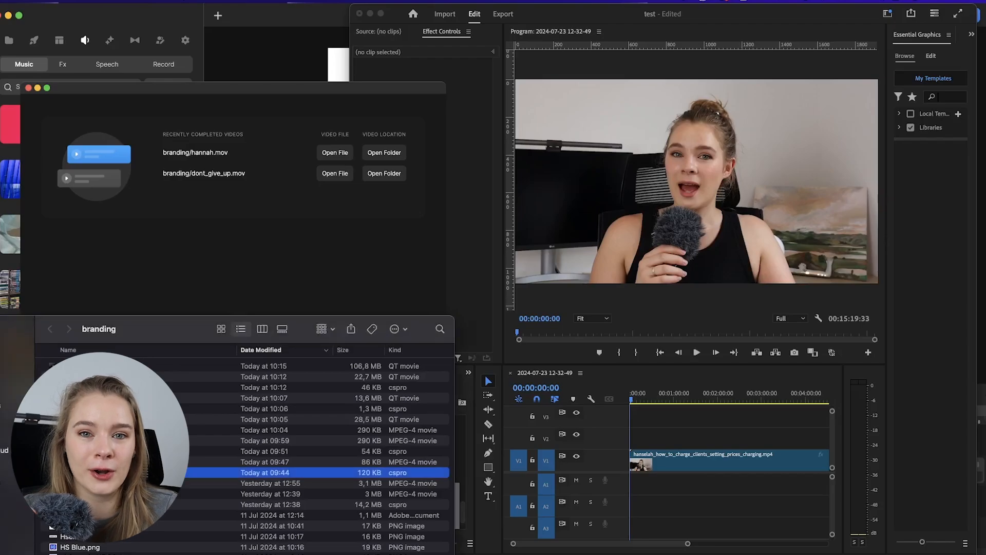
{"action": "left_click", "coordinate": [118, 366]}
{"action": "left_click", "coordinate": [29, 88]}
{"action": "key", "text": "ctrl+Up"}
{"action": "left_click", "coordinate": [720, 134]}
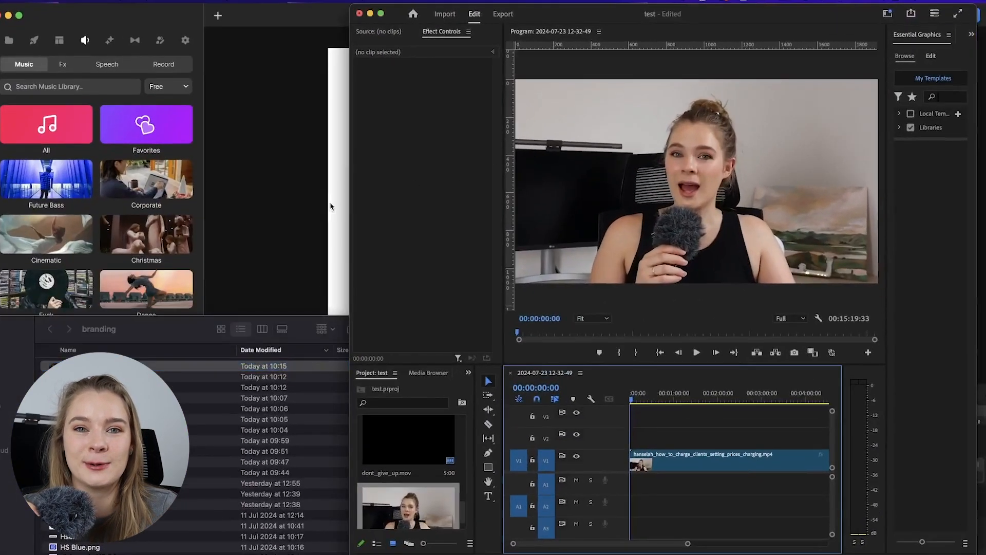
Place hannah.mov on the V2 track above the video and play it.
{"action": "left_click_drag", "start_coordinate": [175, 324], "coordinate": [738, 21]}
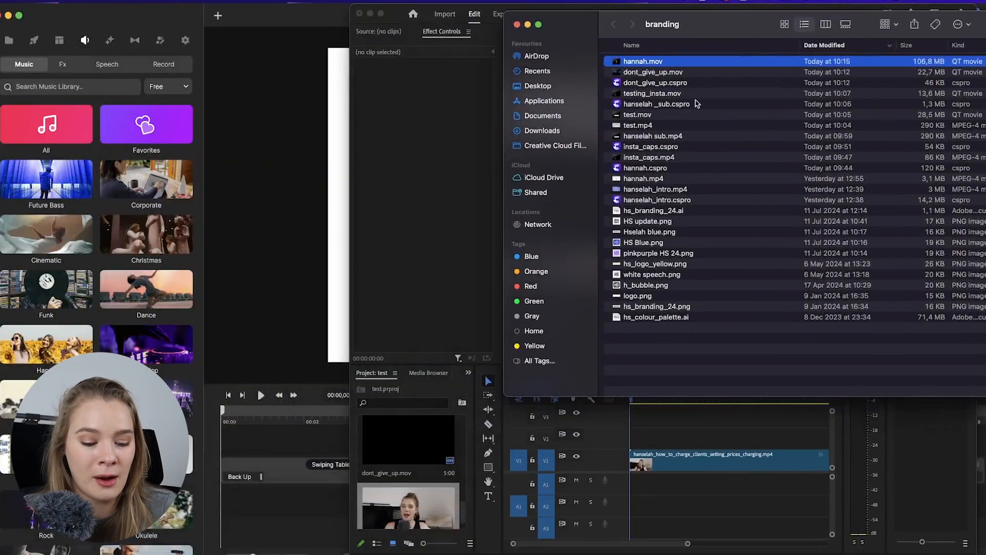
{"action": "left_click_drag", "start_coordinate": [550, 450], "coordinate": [648, 436]}
{"action": "left_click", "coordinate": [518, 25]}
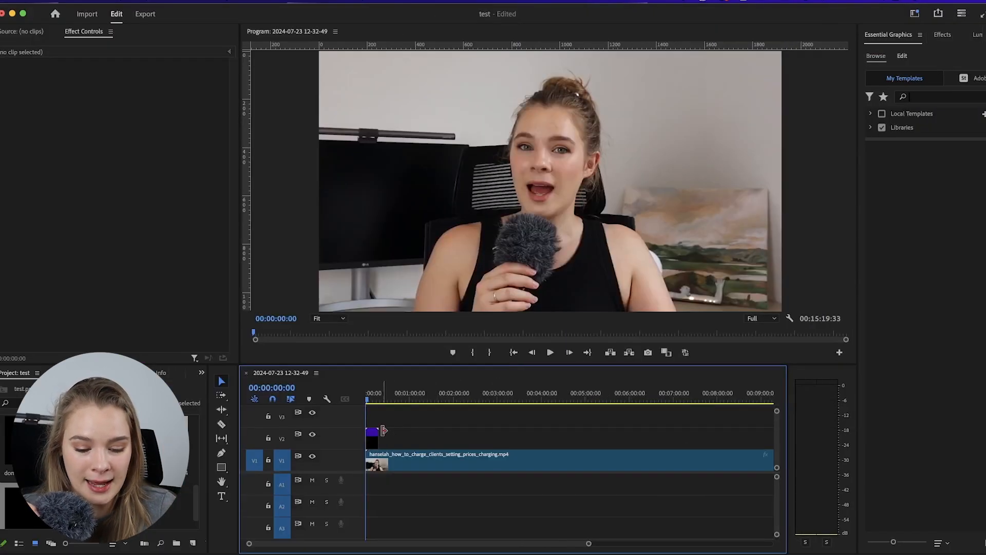
{"action": "key", "text": "space"}
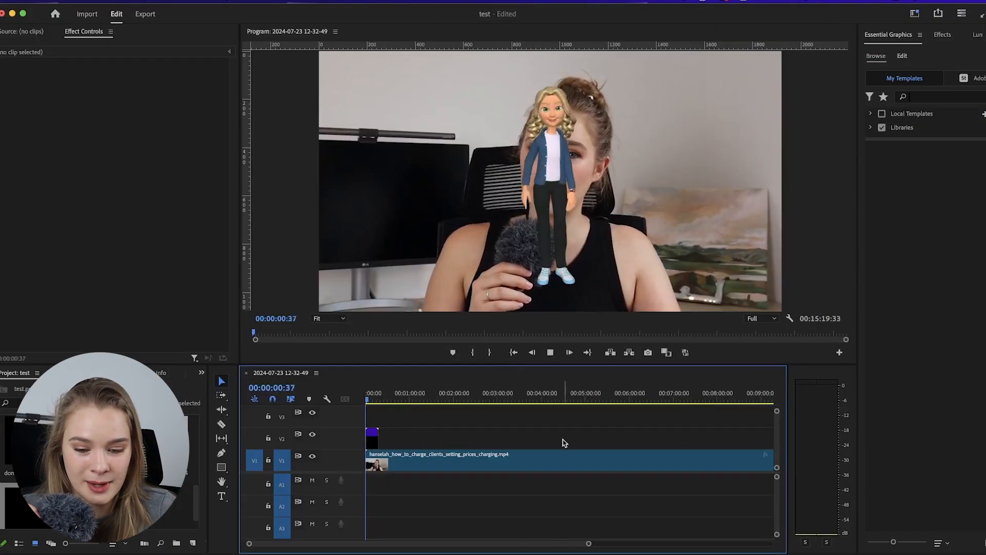
Scale the character overlay down to about 53% and move it to the frame's left side.
{"action": "left_click", "coordinate": [564, 139]}
{"action": "left_click", "coordinate": [565, 140]}
{"action": "left_click_drag", "start_coordinate": [783, 179], "coordinate": [674, 181]}
{"action": "mouse_move", "coordinate": [386, 181]}
{"action": "left_mouse_down"}
{"action": "mouse_move", "coordinate": [363, 186]}
{"action": "mouse_move", "coordinate": [374, 188]}
{"action": "left_mouse_up"}
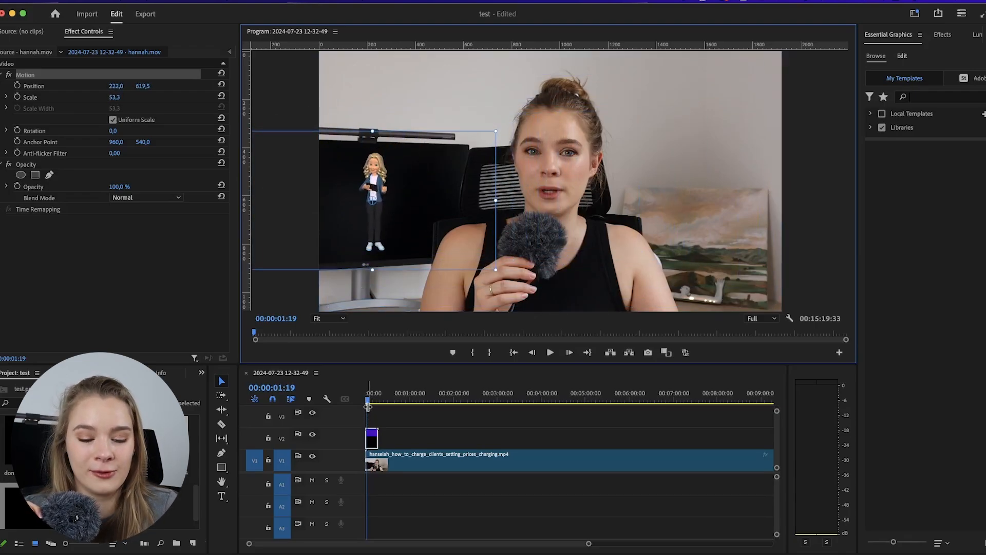
{"action": "key", "text": "space"}
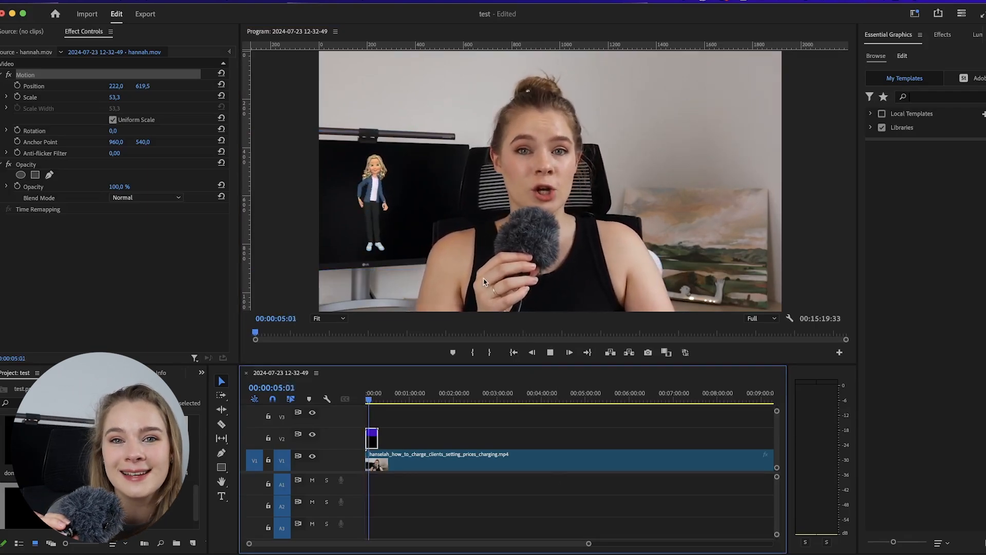
Resize the character overlay to about 70% and position it beside the speaker's shoulder.
{"action": "left_click_drag", "start_coordinate": [369, 274], "coordinate": [710, 214]}
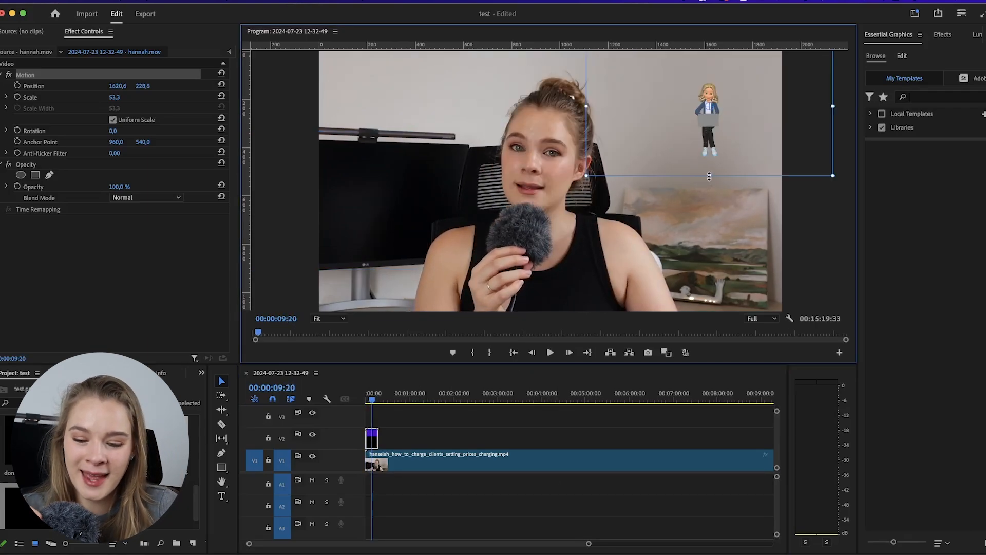
{"action": "left_click_drag", "start_coordinate": [707, 145], "coordinate": [699, 137]}
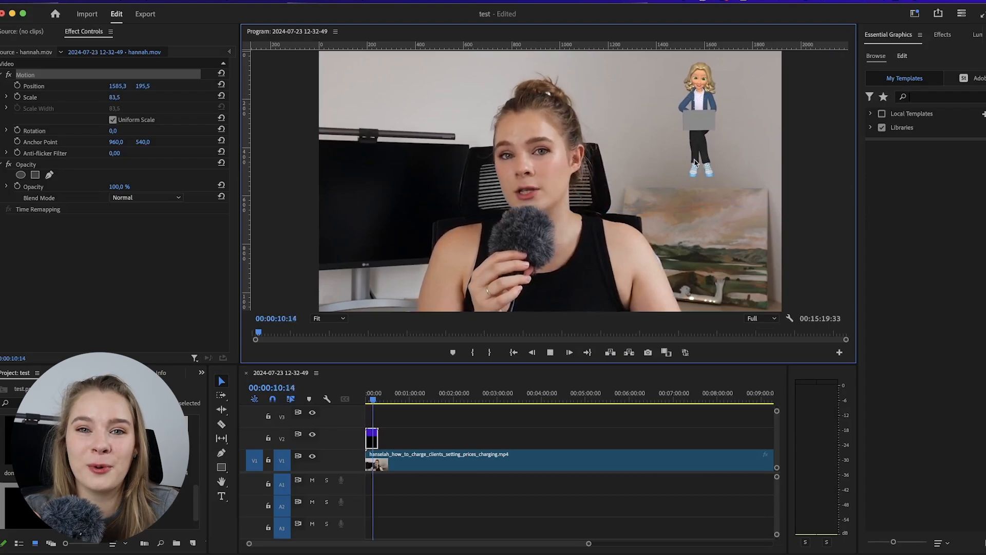
{"action": "left_click_drag", "start_coordinate": [712, 99], "coordinate": [615, 151]}
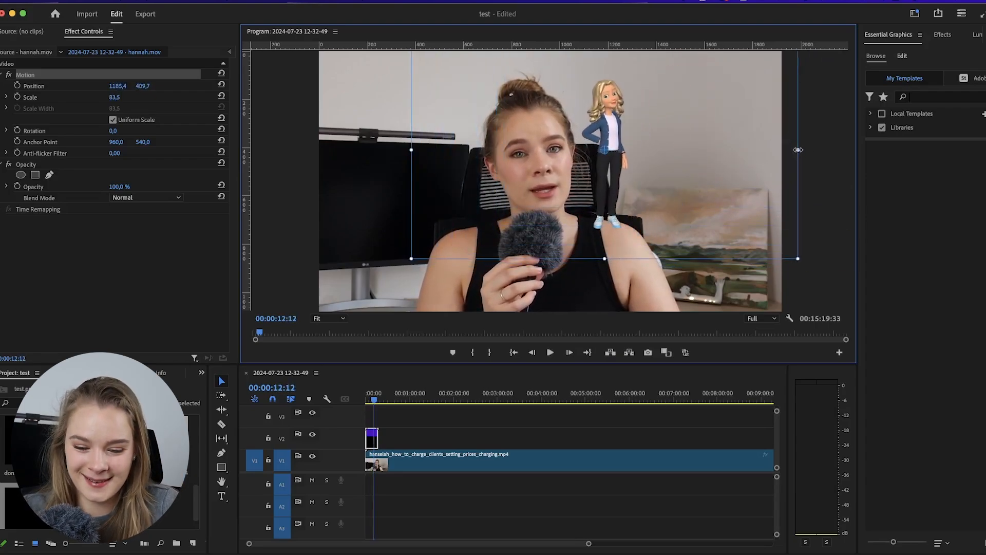
{"action": "left_click_drag", "start_coordinate": [797, 150], "coordinate": [696, 155]}
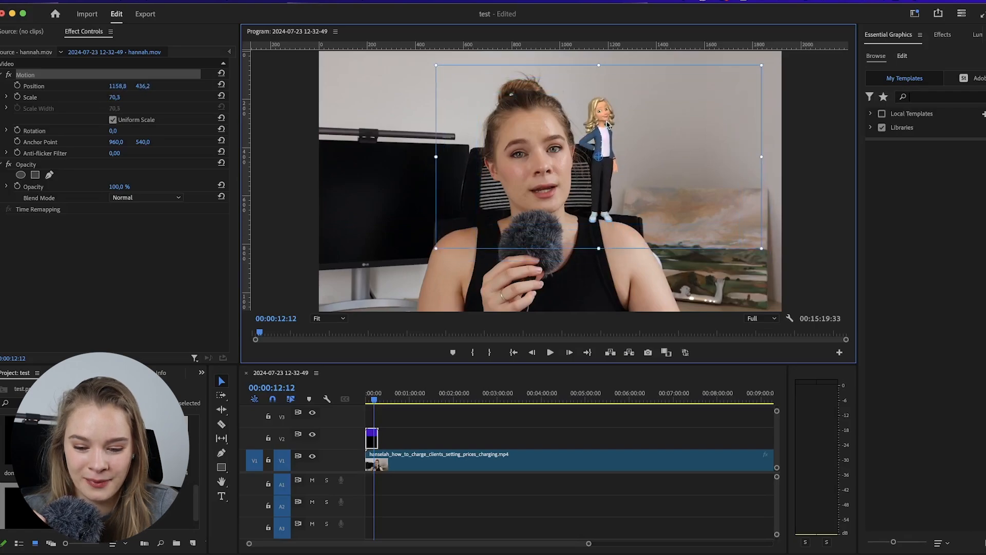
{"action": "key", "text": "space"}
{"action": "left_click_drag", "start_coordinate": [613, 138], "coordinate": [618, 143]}
{"action": "key", "text": "space"}
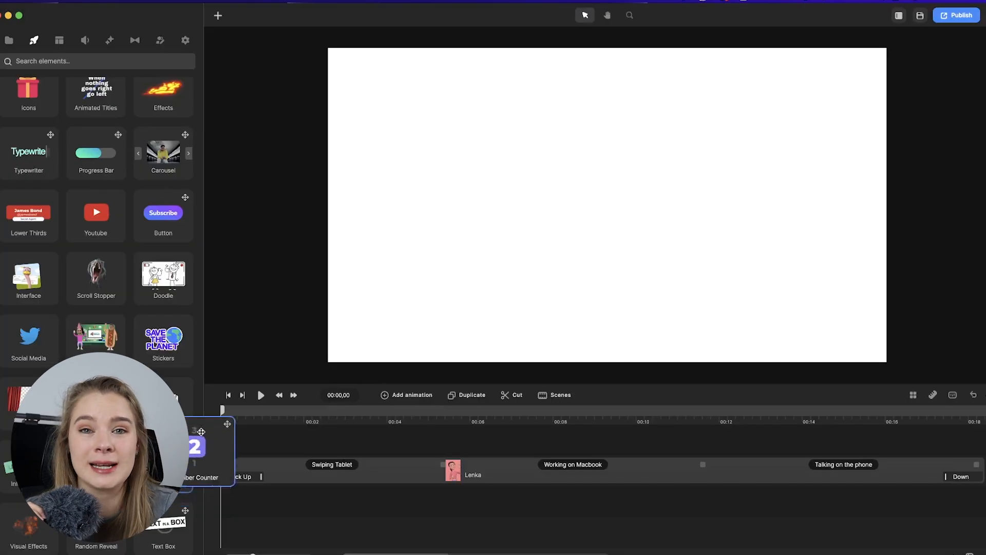
{"action": "left_click_drag", "start_coordinate": [194, 445], "coordinate": [245, 494]}
{"action": "left_click", "coordinate": [236, 465]}
{"action": "key", "text": "Delete"}
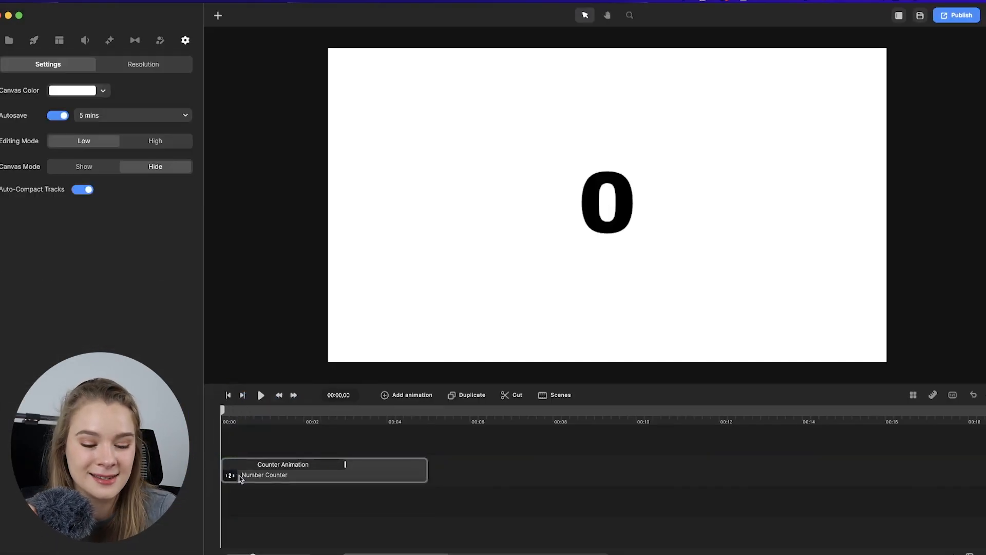
{"action": "key", "text": "space"}
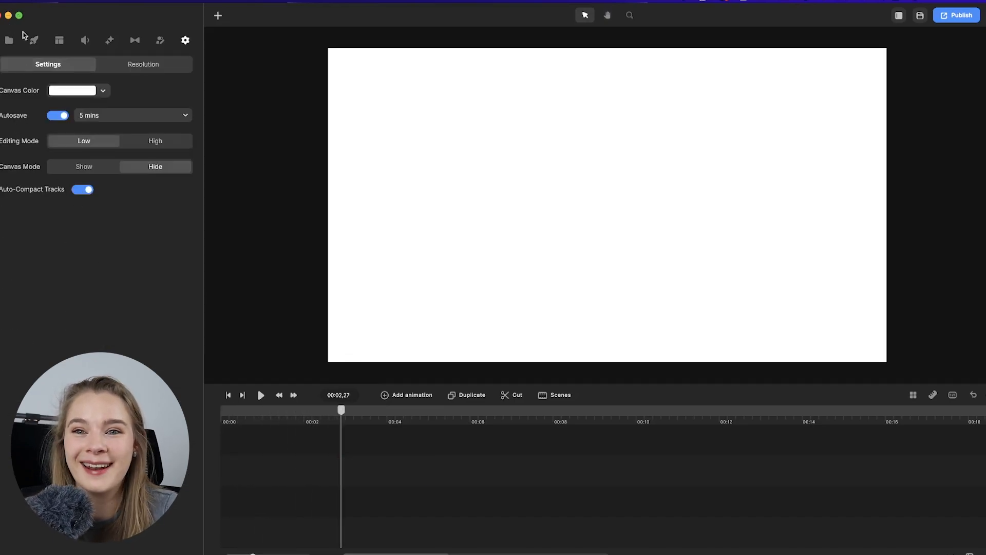
Add the Girl 4 character to the timeline and preview its Wave action.
{"action": "left_click", "coordinate": [34, 40]}
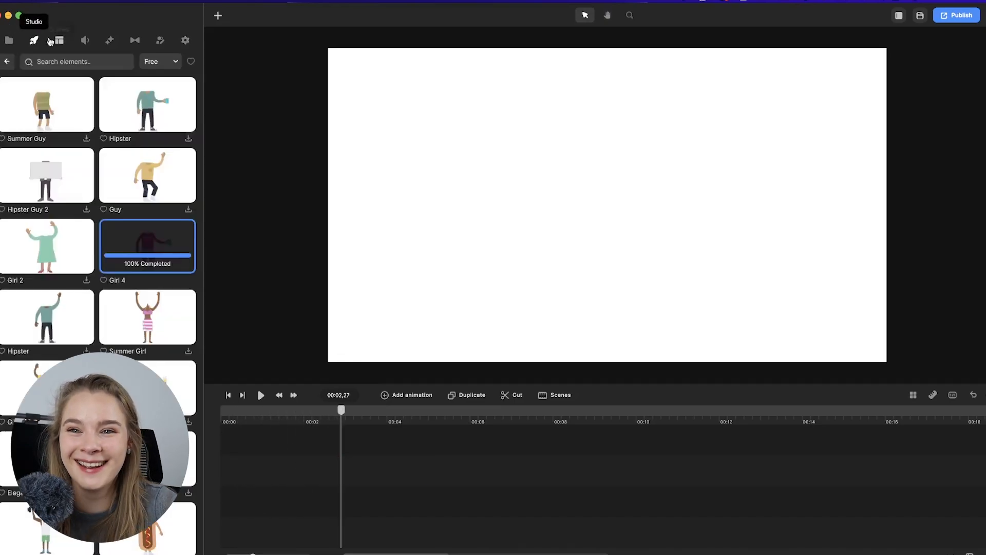
{"action": "left_click_drag", "start_coordinate": [147, 246], "coordinate": [236, 461]}
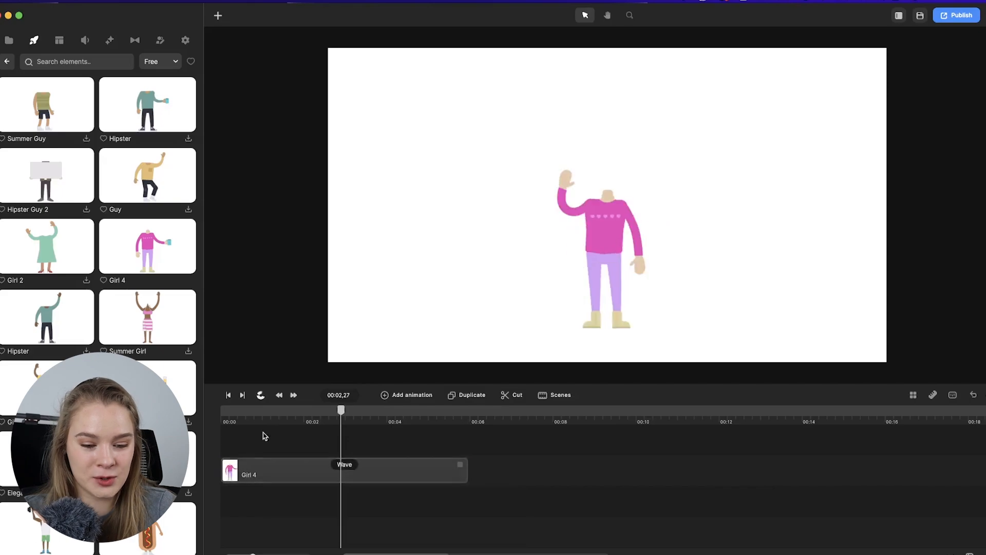
{"action": "left_click", "coordinate": [330, 470]}
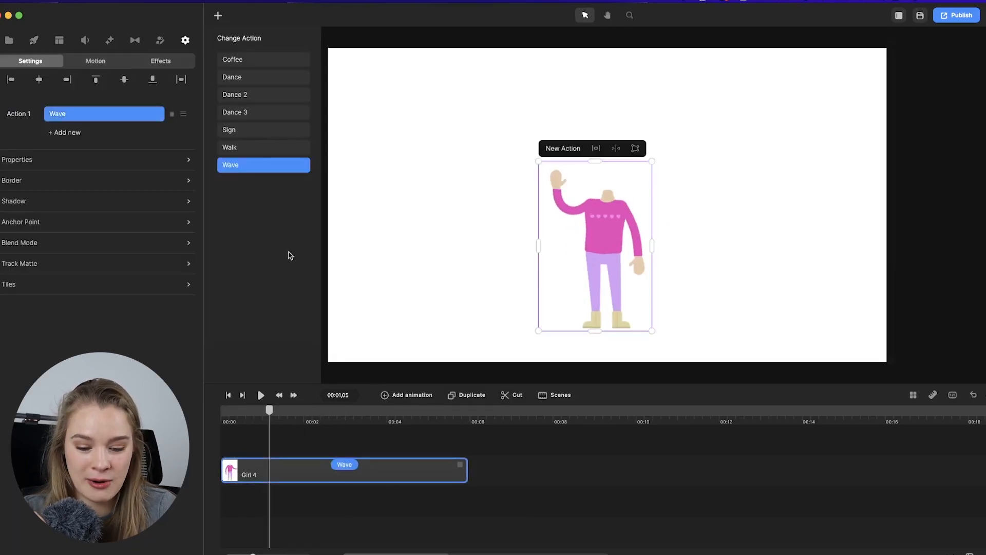
{"action": "key", "text": "space"}
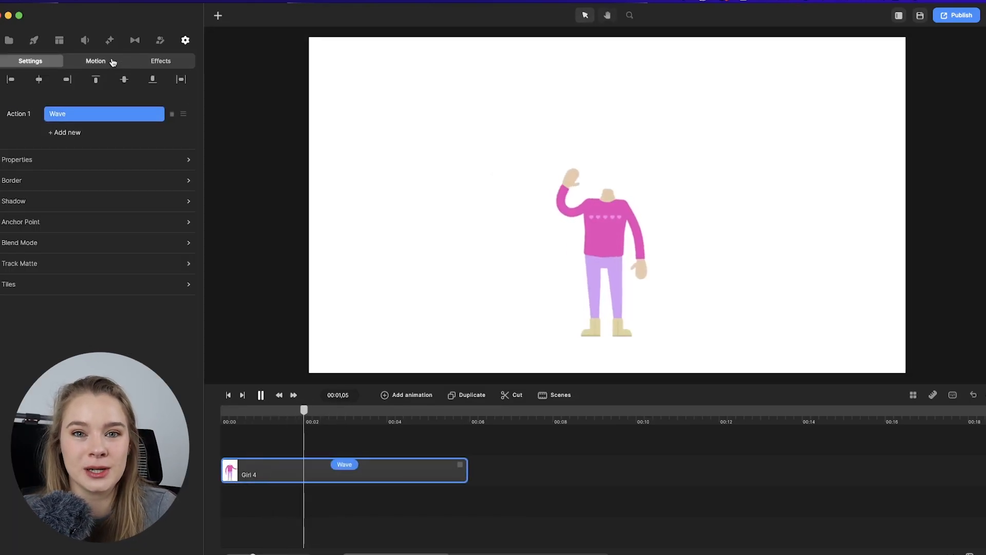
{"action": "key", "text": "space"}
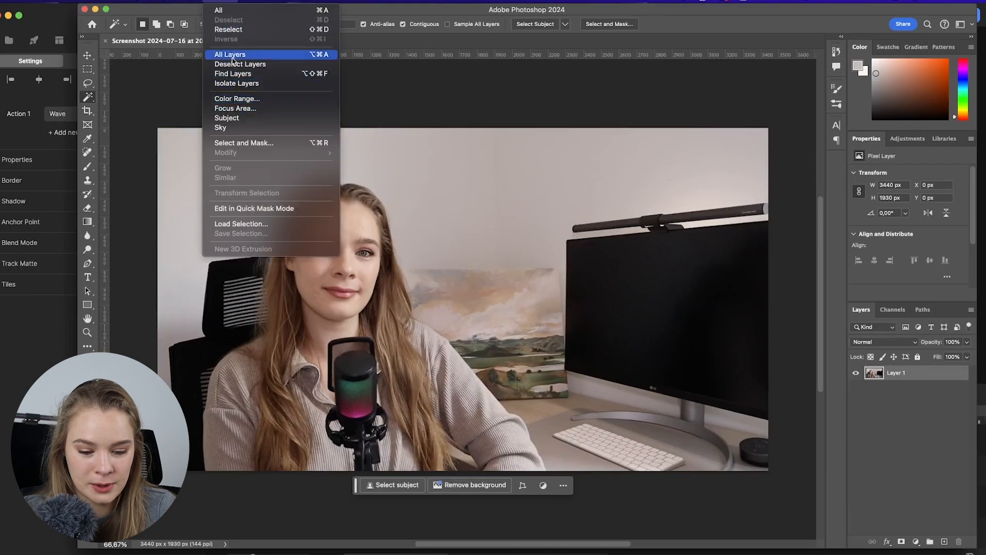
Select the head and hair in the photo with Quick Selection and mask out the background.
{"action": "left_click", "coordinate": [331, 176]}
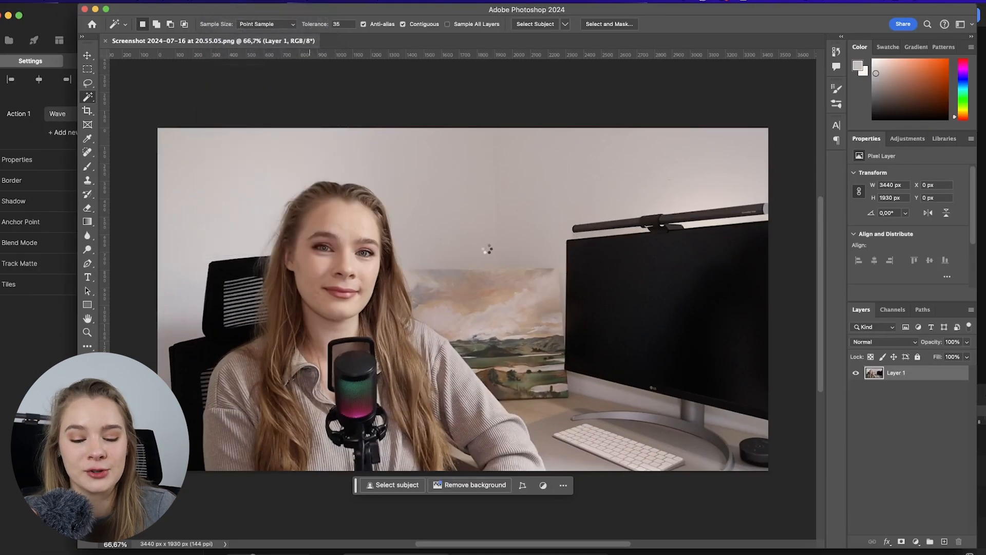
{"action": "left_click", "coordinate": [88, 82]}
{"action": "left_click", "coordinate": [87, 96]}
{"action": "mouse_move", "coordinate": [256, 329]}
{"action": "left_mouse_down"}
{"action": "mouse_move", "coordinate": [286, 259]}
{"action": "mouse_move", "coordinate": [268, 314]}
{"action": "left_mouse_up"}
{"action": "key", "text": "super+z"}
{"action": "key", "text": "bracketright"}
{"action": "key", "text": "bracketright"}
{"action": "key", "text": "bracketright"}
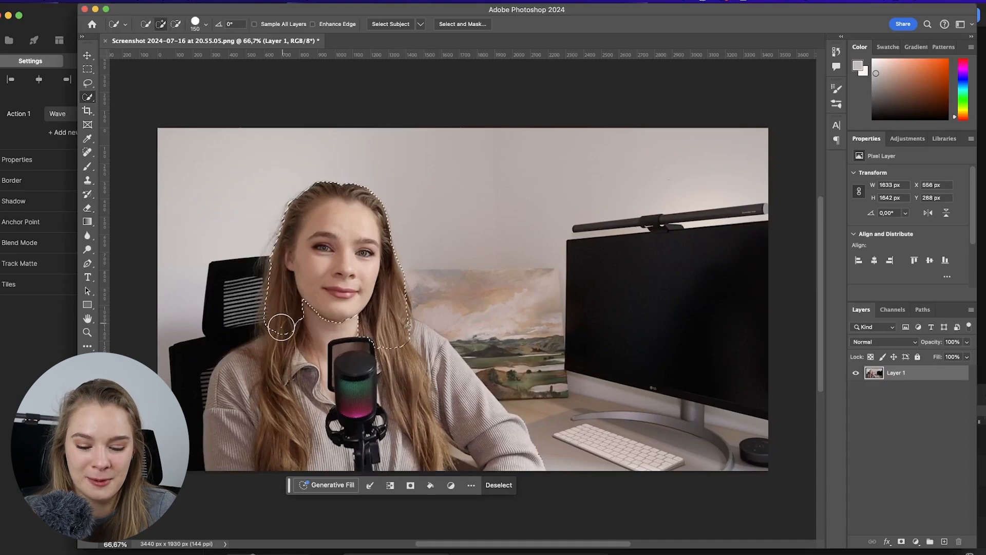
{"action": "left_click", "coordinate": [902, 542]}
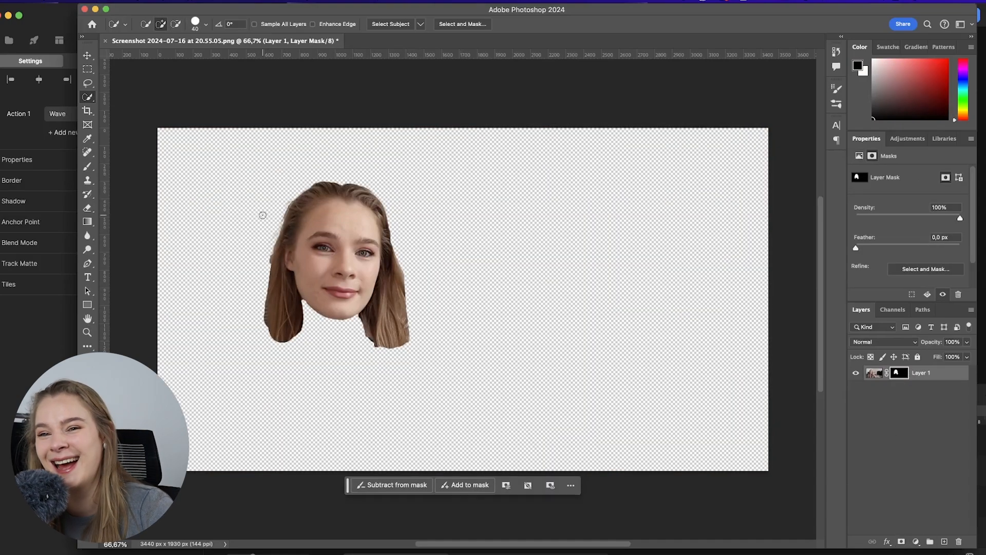
Refine the head mask edges with the Brush tool at a smaller size.
{"action": "key", "text": "b"}
{"action": "left_click_drag", "start_coordinate": [272, 248], "coordinate": [272, 272]}
{"action": "left_click", "coordinate": [154, 24]}
{"action": "left_click_drag", "start_coordinate": [137, 83], "coordinate": [181, 83]}
{"action": "left_click", "coordinate": [301, 189]}
{"action": "left_click_drag", "start_coordinate": [265, 269], "coordinate": [263, 326]}
Crop the canvas tightly around the masked head.
{"action": "key", "text": "c"}
{"action": "mouse_move", "coordinate": [769, 128]}
{"action": "left_mouse_down"}
{"action": "mouse_move", "coordinate": [570, 150]}
{"action": "mouse_move", "coordinate": [590, 154]}
{"action": "left_mouse_up"}
{"action": "left_click_drag", "start_coordinate": [335, 445], "coordinate": [384, 387]}
{"action": "key", "text": "Return"}
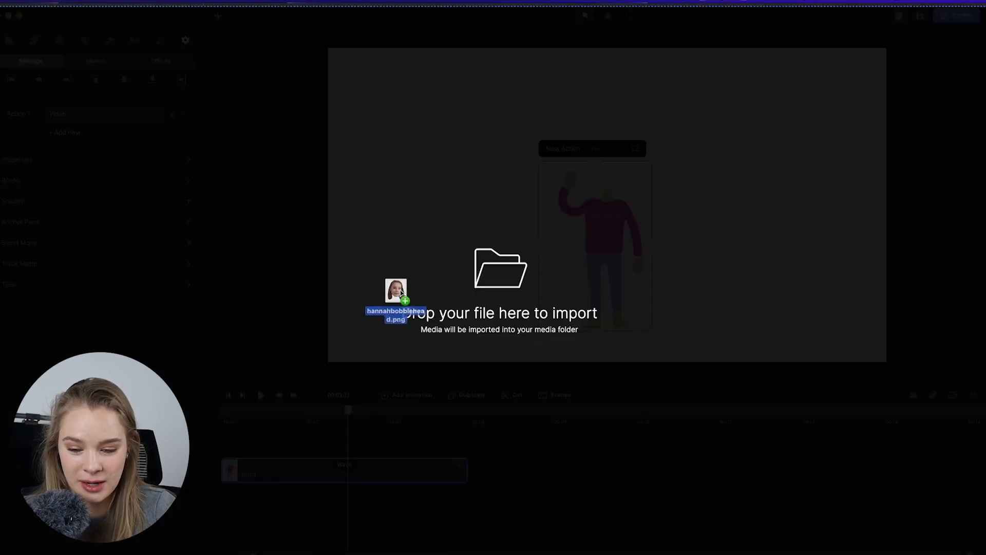
Import the cropped head image and place it on the Girl 4 character's neck at 27% scale.
{"action": "left_click_drag", "start_coordinate": [396, 291], "coordinate": [426, 302]}
{"action": "left_click_drag", "start_coordinate": [103, 167], "coordinate": [295, 465]}
{"action": "left_click_drag", "start_coordinate": [492, 334], "coordinate": [652, 159]}
{"action": "left_click_drag", "start_coordinate": [693, 123], "coordinate": [618, 174]}
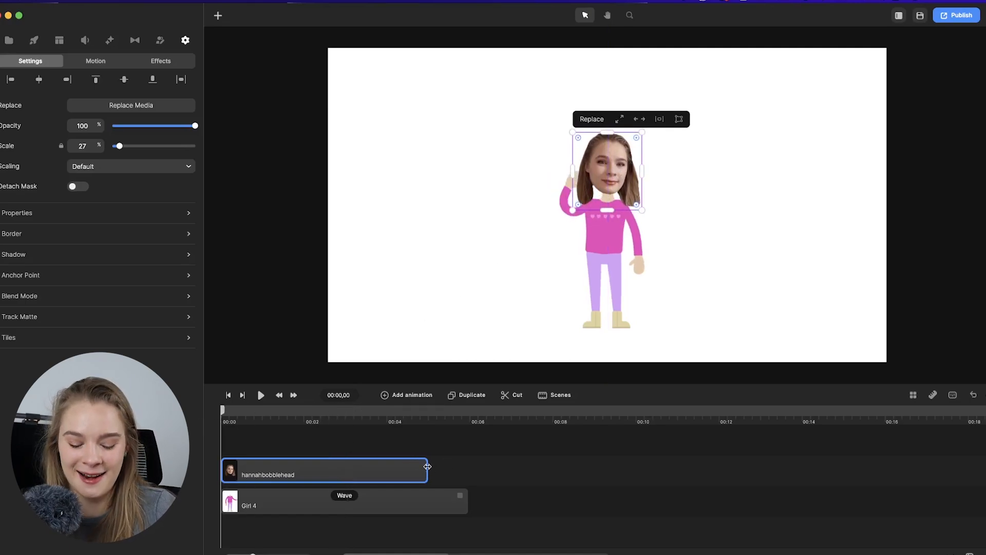
{"action": "key", "text": "space"}
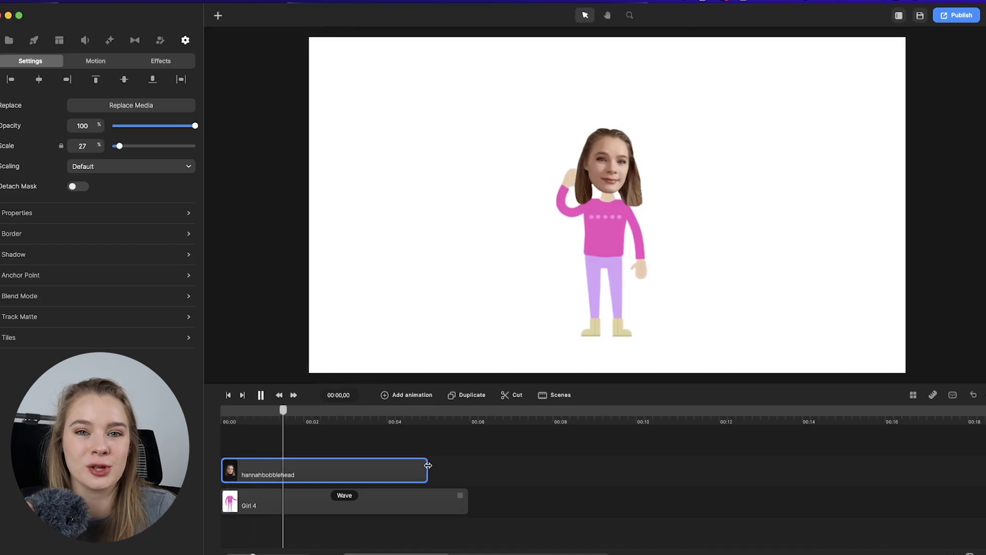
Extend the head layer to match the character's duration and replay the animation.
{"action": "left_click_drag", "start_coordinate": [428, 465], "coordinate": [468, 465]}
{"action": "key", "text": "space"}
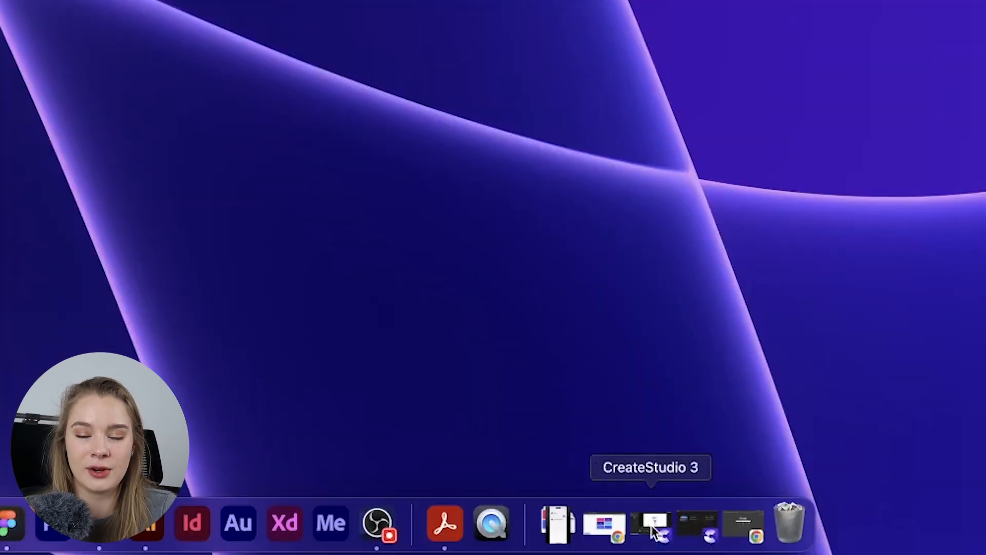
Quit CreateStudio 3 from the dock.
{"action": "right_click", "coordinate": [422, 523]}
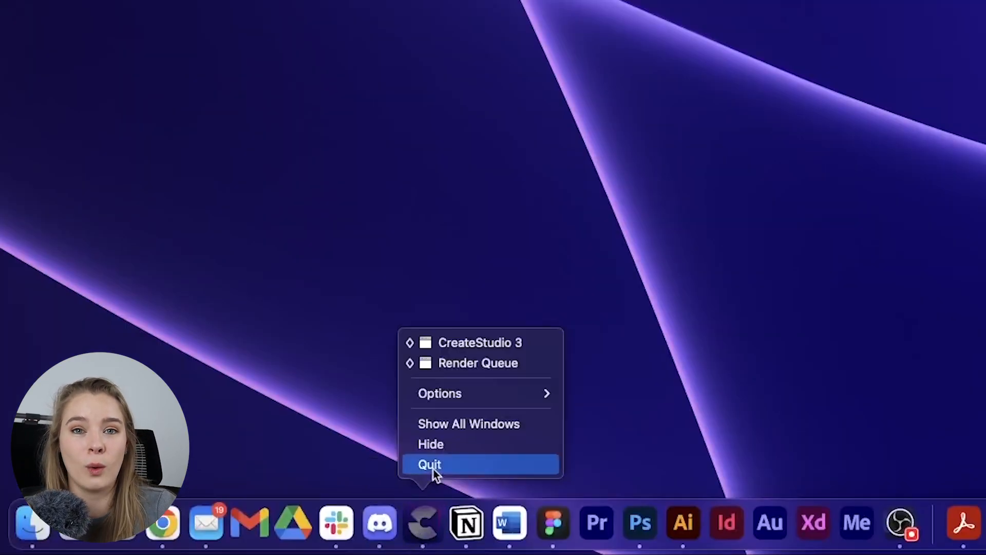
{"action": "left_click", "coordinate": [431, 466]}
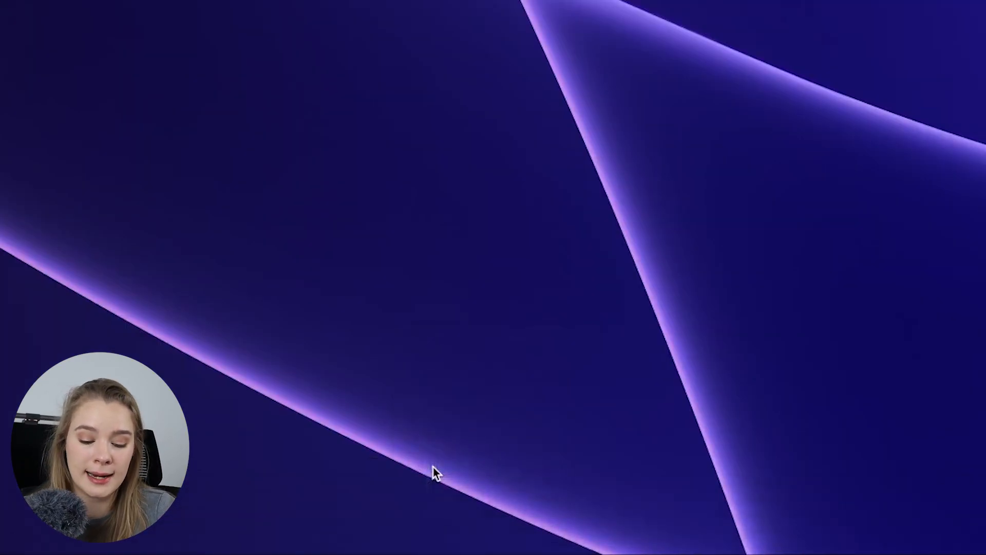
{"action": "mouse_move", "coordinate": [424, 542]}
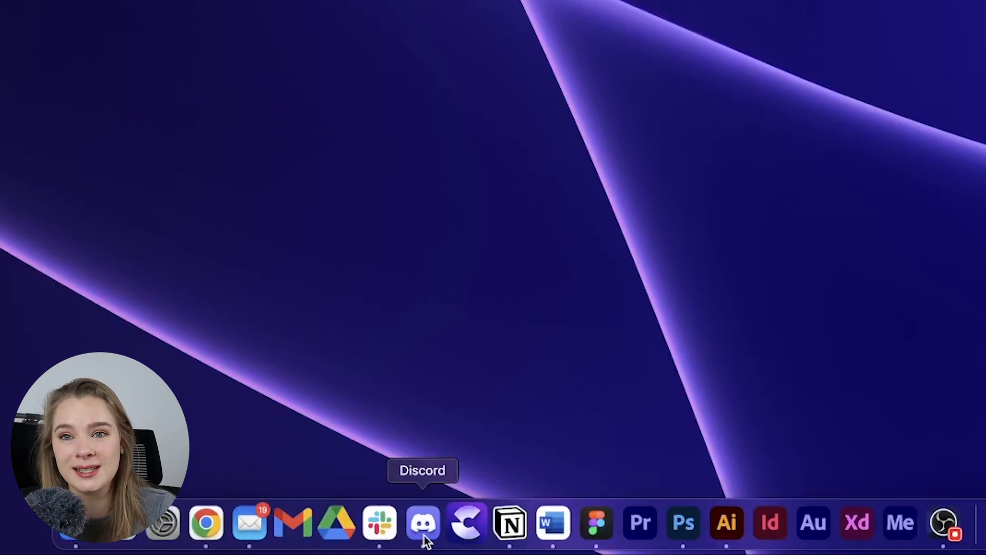